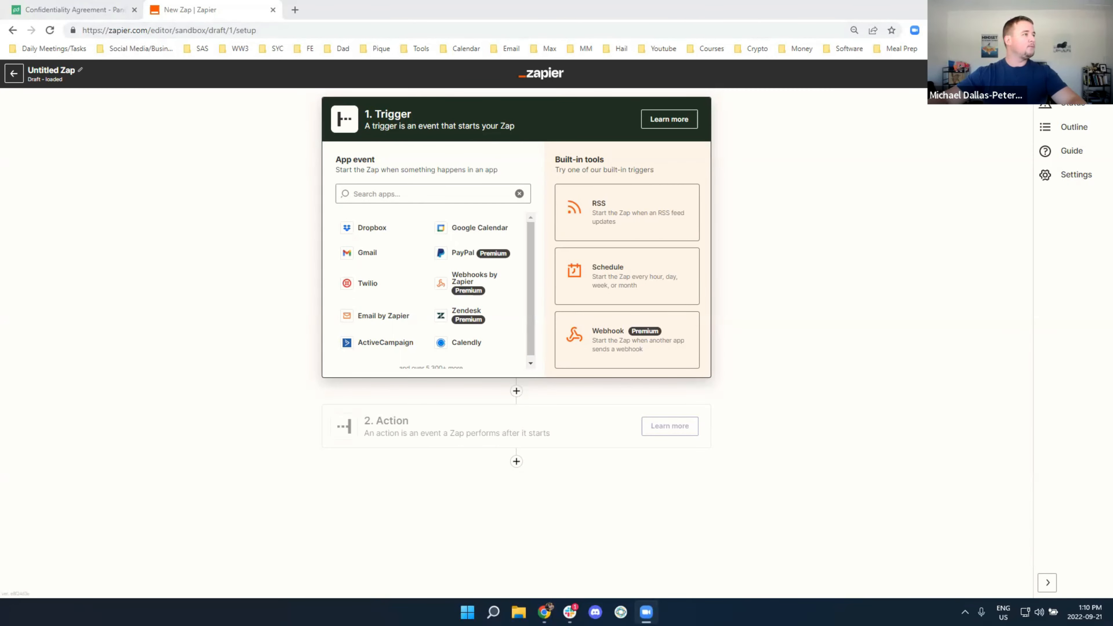
# Move the Nurture2Profit tab into the Zapier window and return to its workflows list
pyautogui.hotkey('alt', 'Tab')
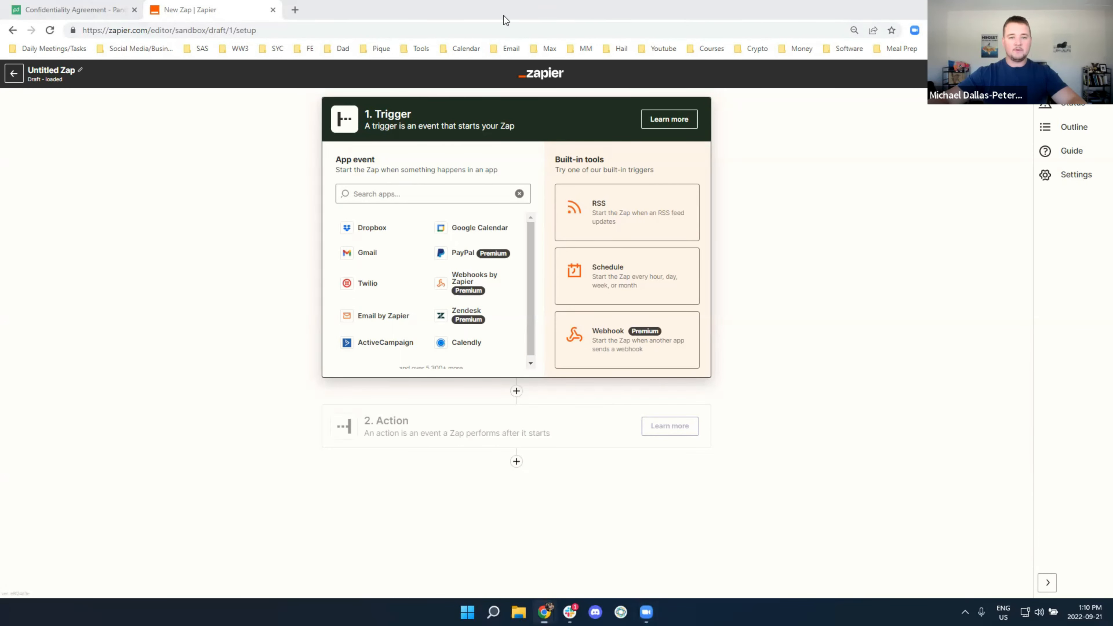
pyautogui.moveTo(506, 21); pyautogui.dragTo(368, 13)
pyautogui.click(29, 78)
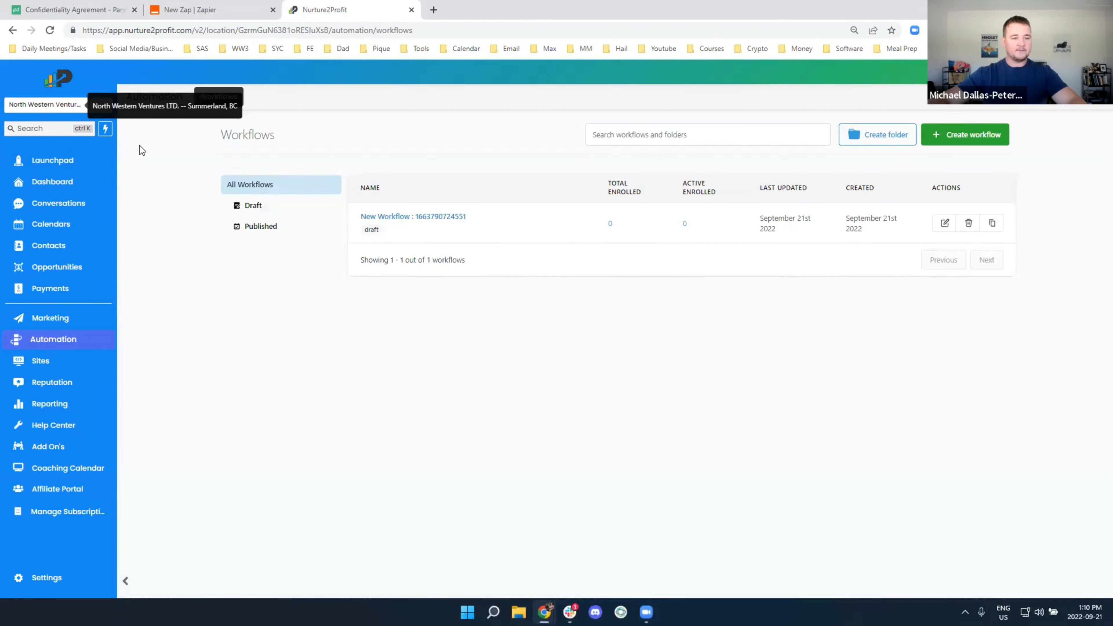
# Look over the Opportunities board, then view the Pipelines list showing GWD
pyautogui.moveTo(511, 220)
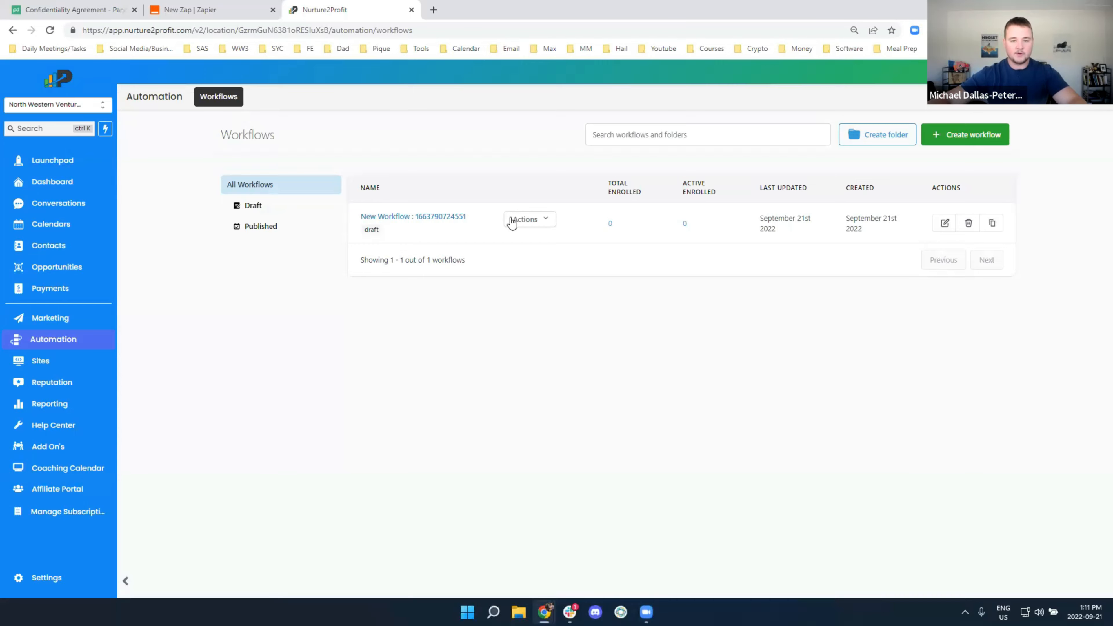
pyautogui.click(58, 278)
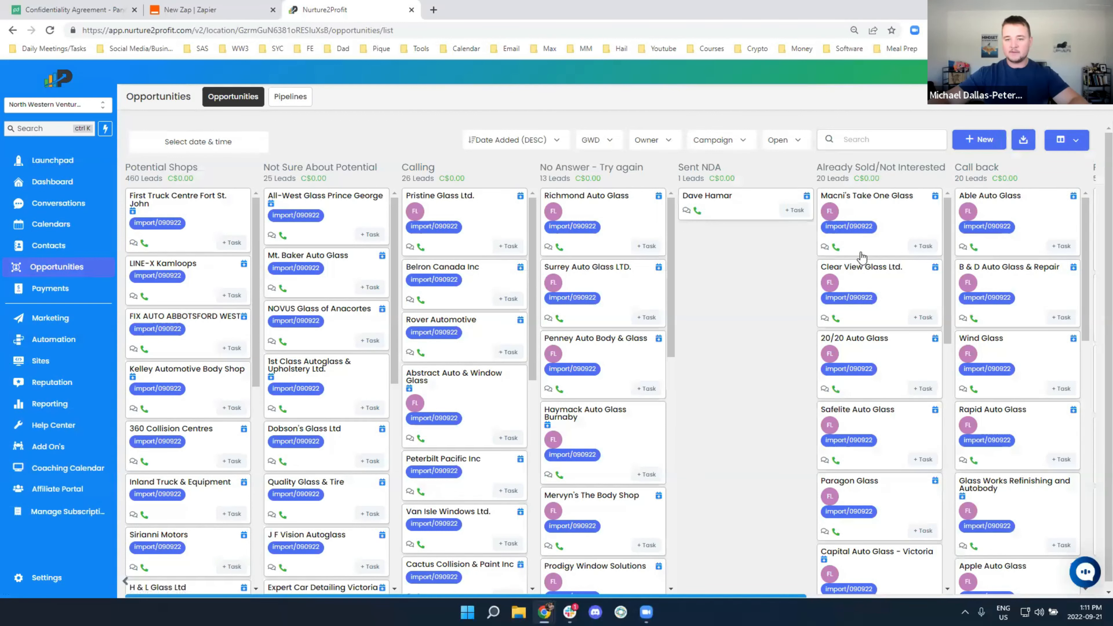
pyautogui.hscroll(5, 859, 259)
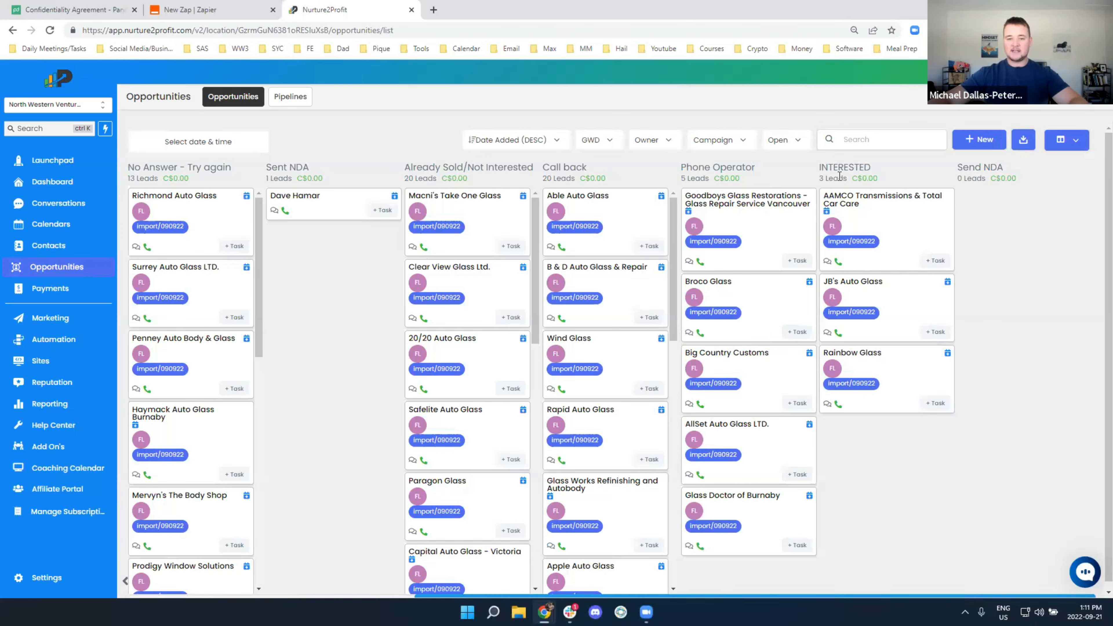
pyautogui.click(269, 97)
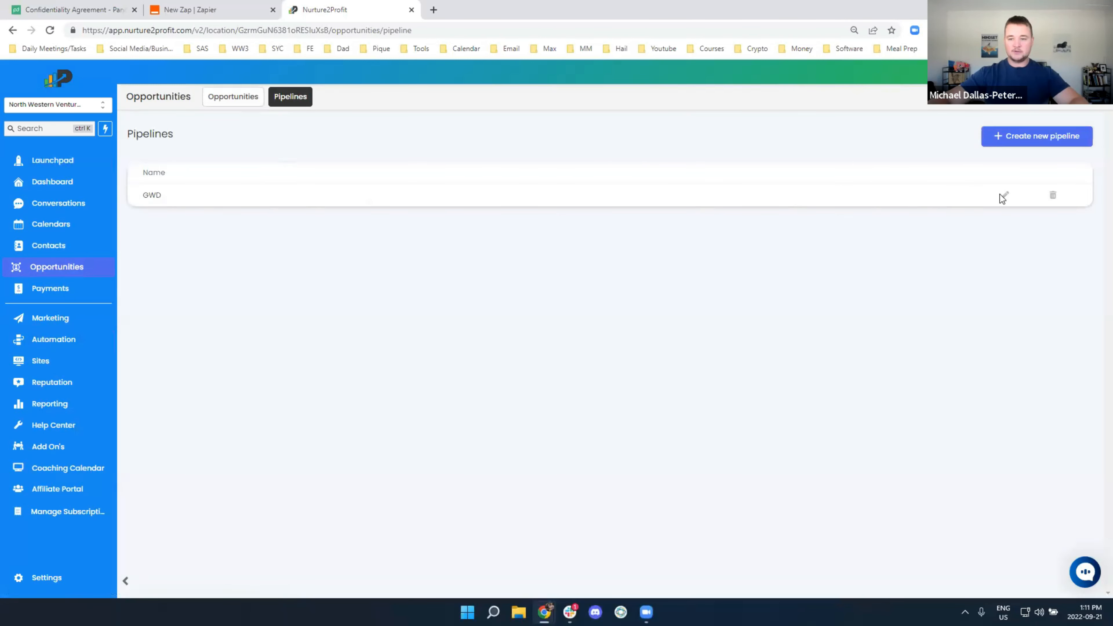
# Add a final 'NDA Sent' stage to the GWD pipeline, save, and return to the board
pyautogui.click(1006, 198)
pyautogui.click(427, 467)
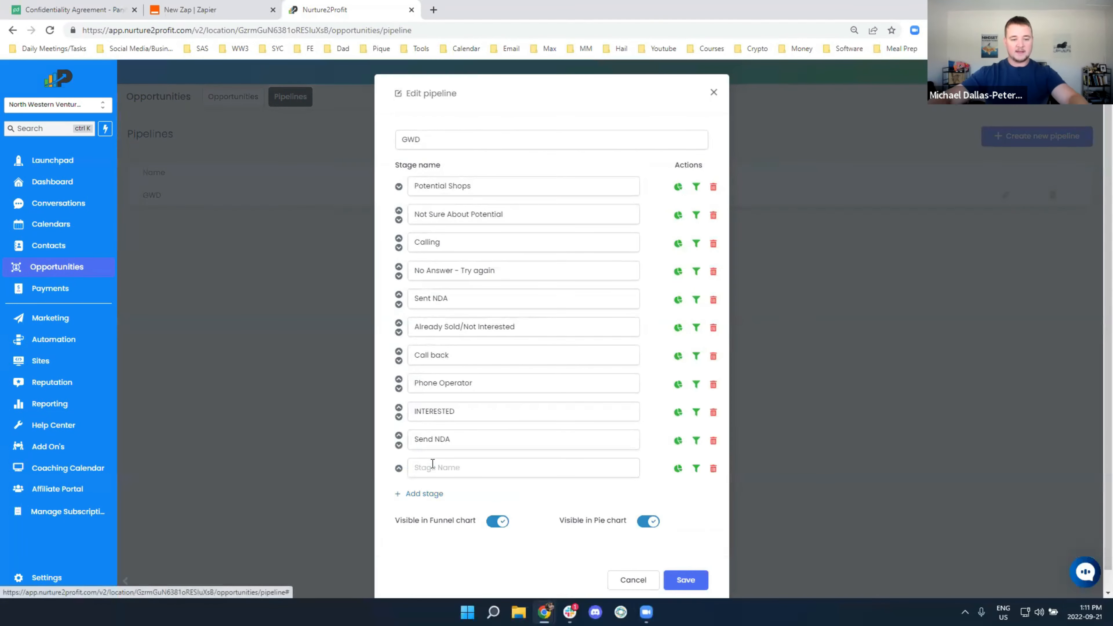
pyautogui.click(433, 468)
pyautogui.write('NDA -')
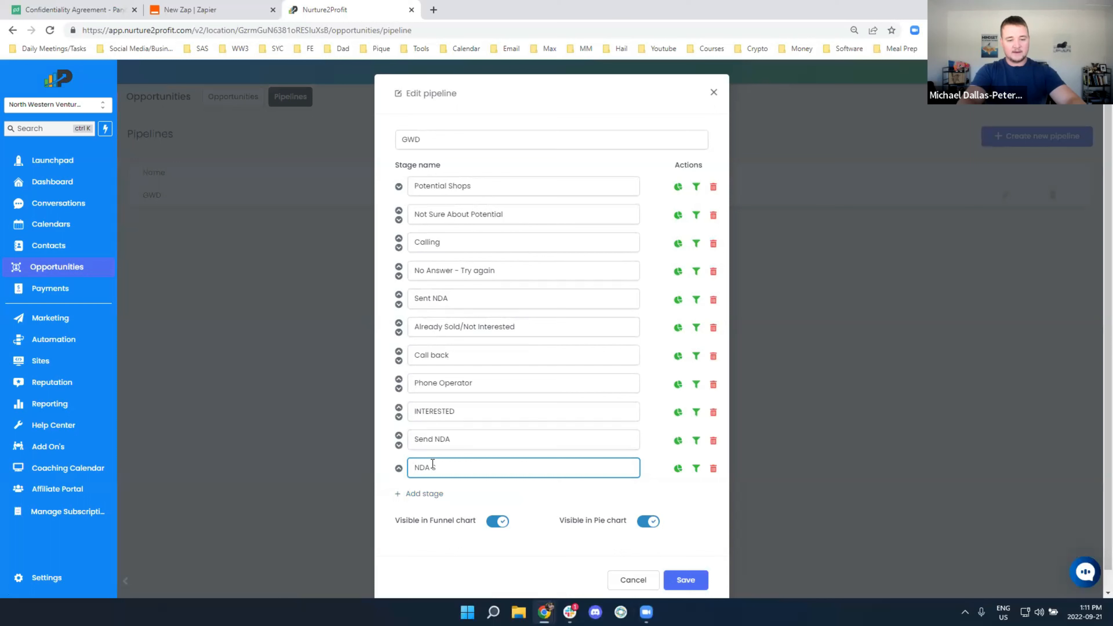
pyautogui.press('BackSpace')
pyautogui.write('Sent')
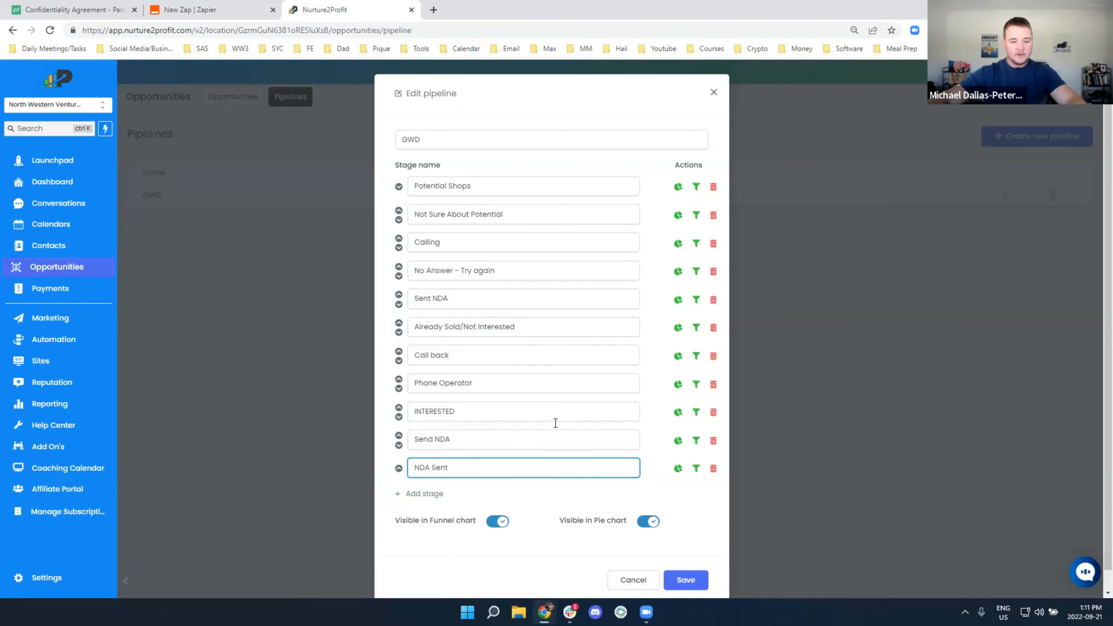
pyautogui.scroll(-1, 570, 456)
pyautogui.click(704, 552)
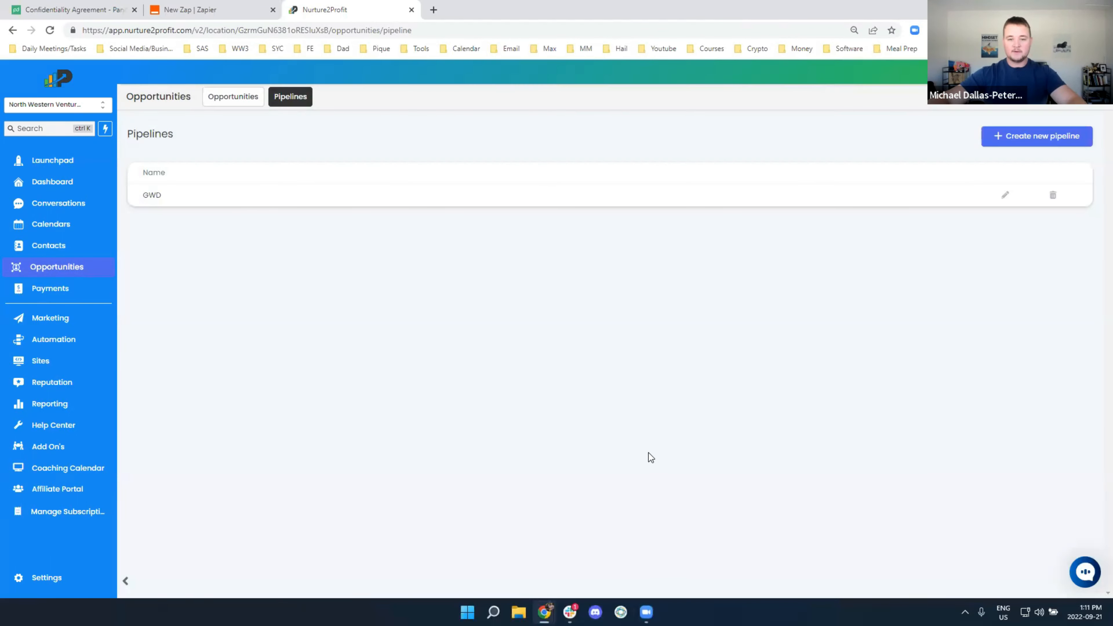
pyautogui.click(244, 99)
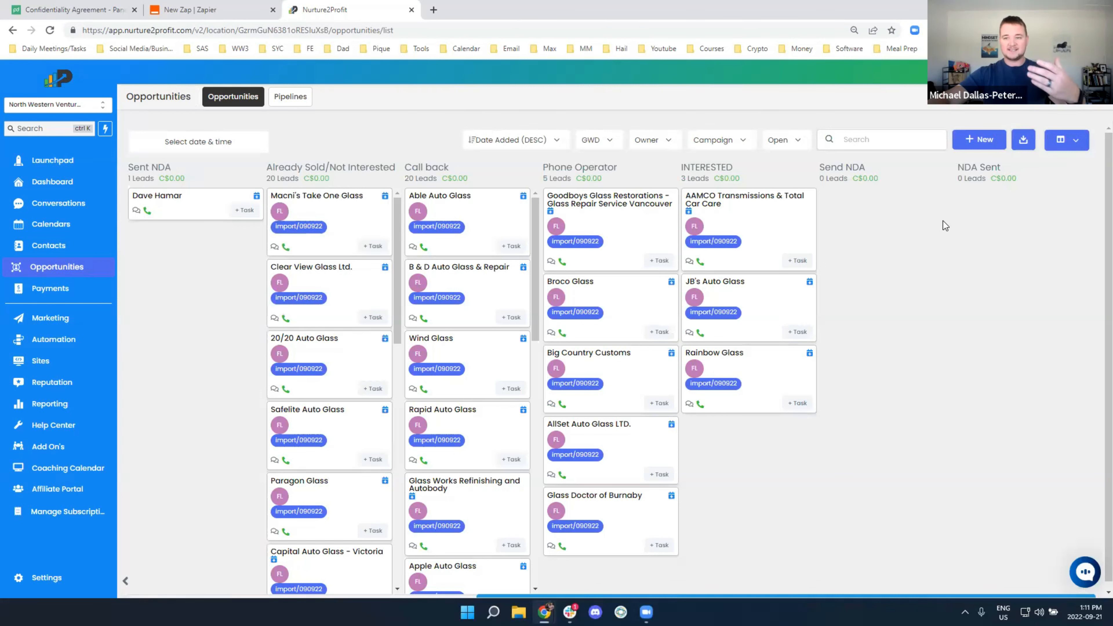
pyautogui.click(70, 10)
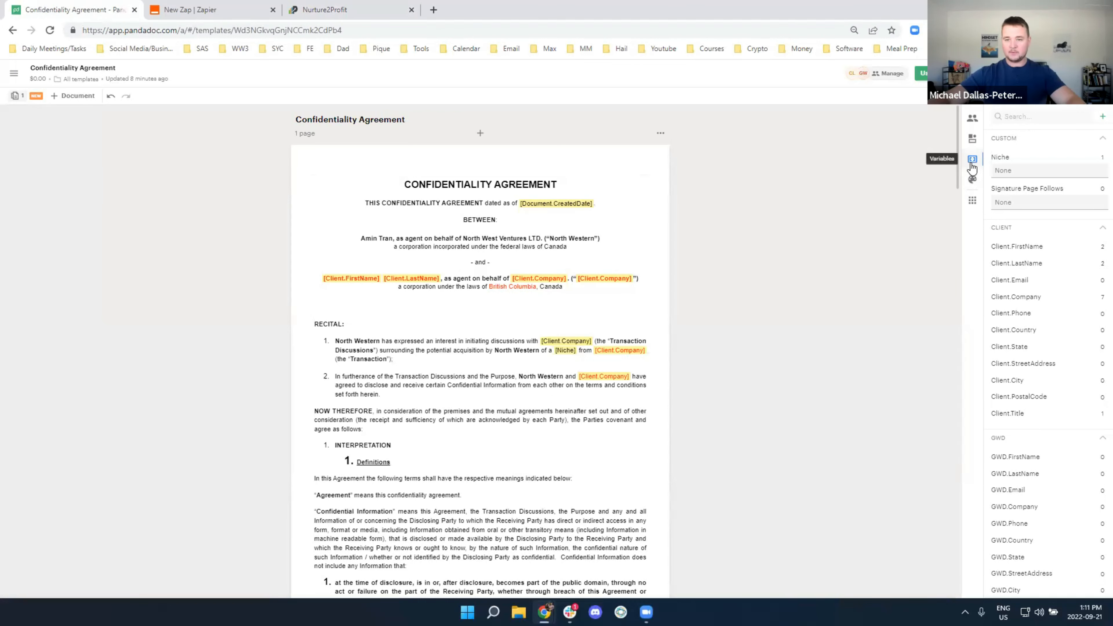
pyautogui.doubleClick(1000, 155)
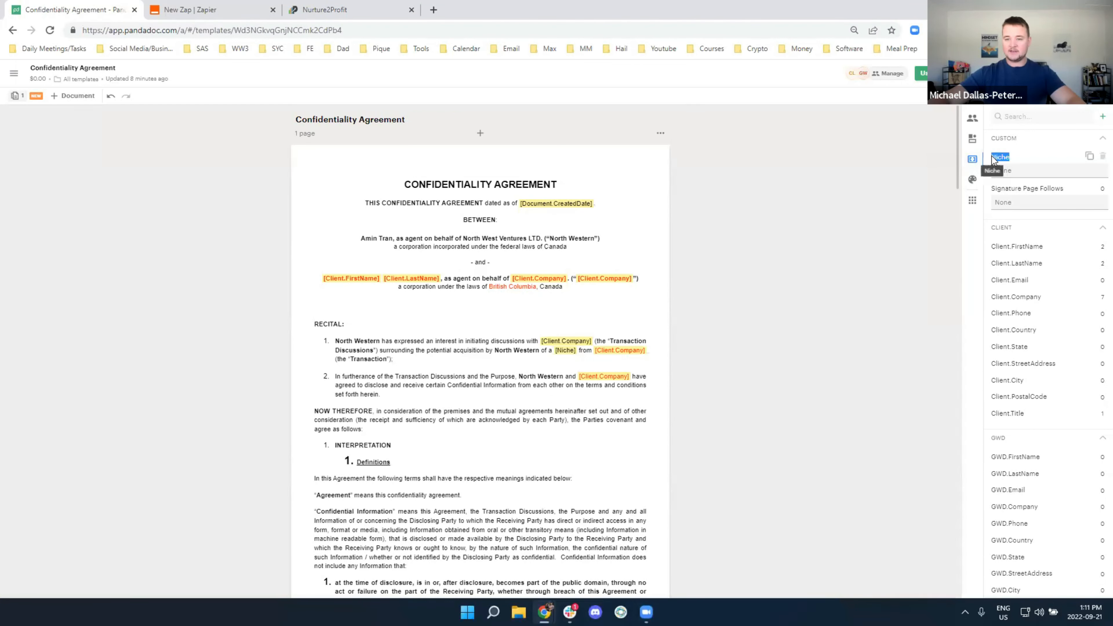
pyautogui.click(1035, 201)
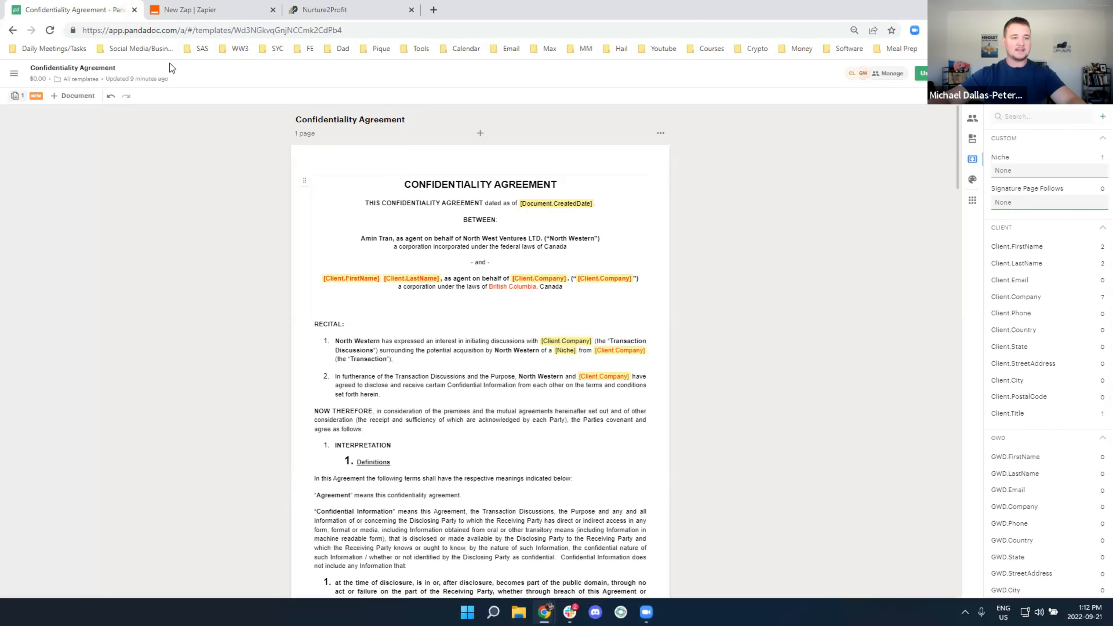
pyautogui.click(342, 10)
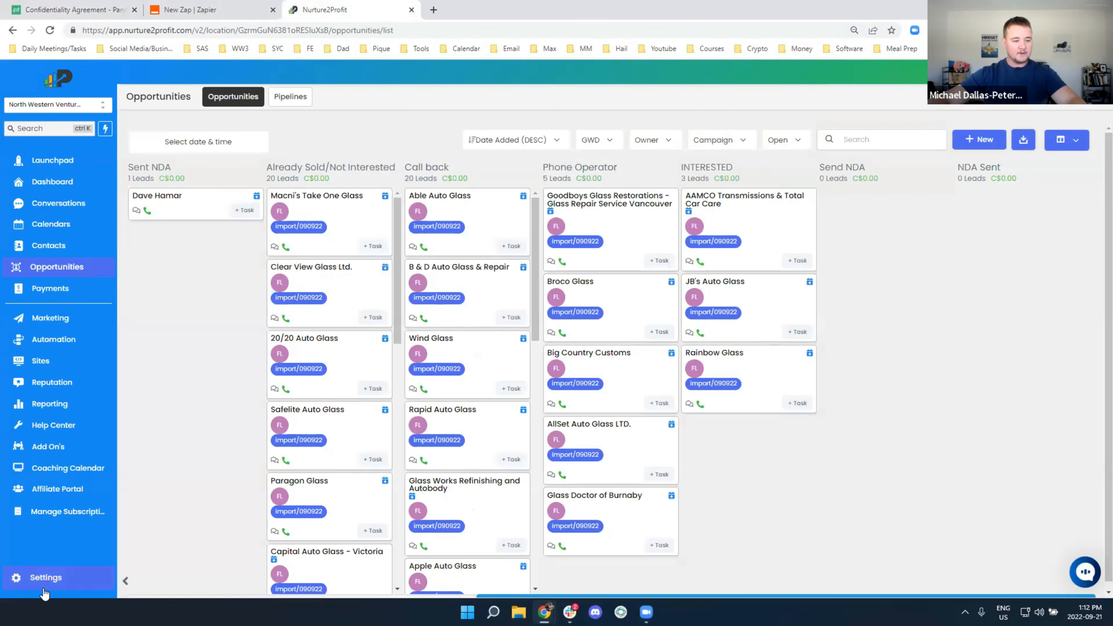
# Create a Text custom field named 'Niche' (key contact.niche), then return to the board
pyautogui.click(50, 572)
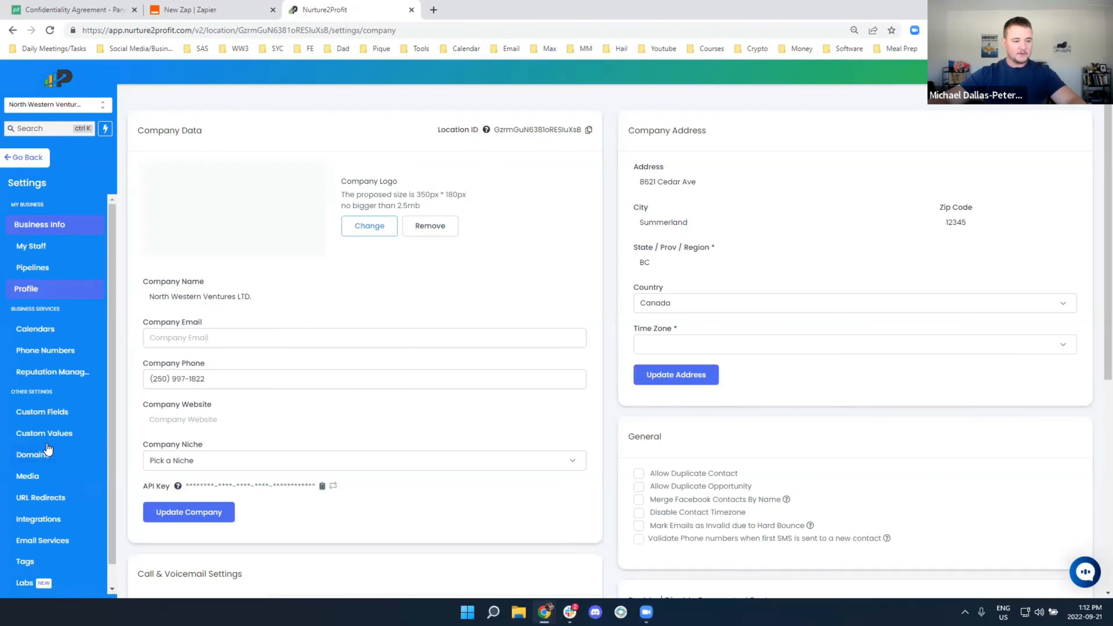
pyautogui.click(47, 413)
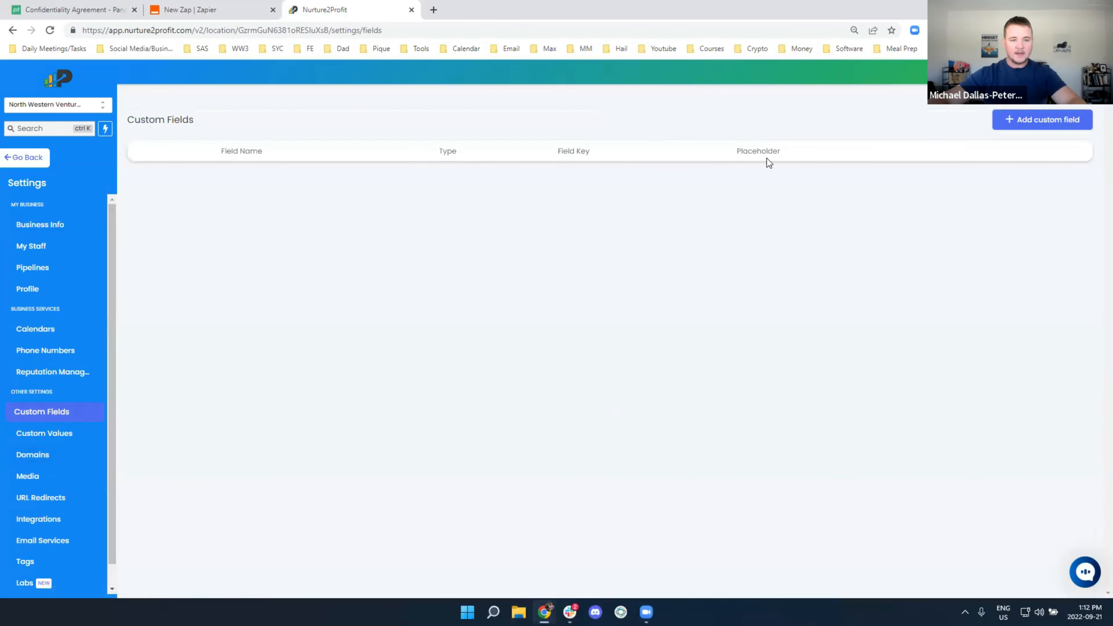
pyautogui.click(1056, 120)
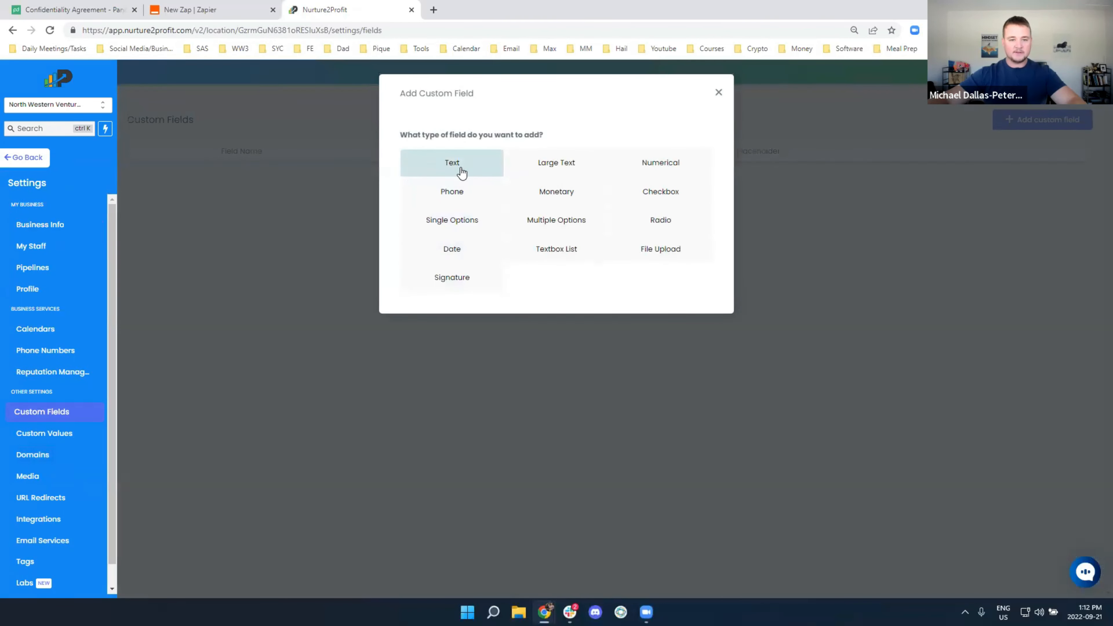
pyautogui.click(451, 175)
pyautogui.click(443, 206)
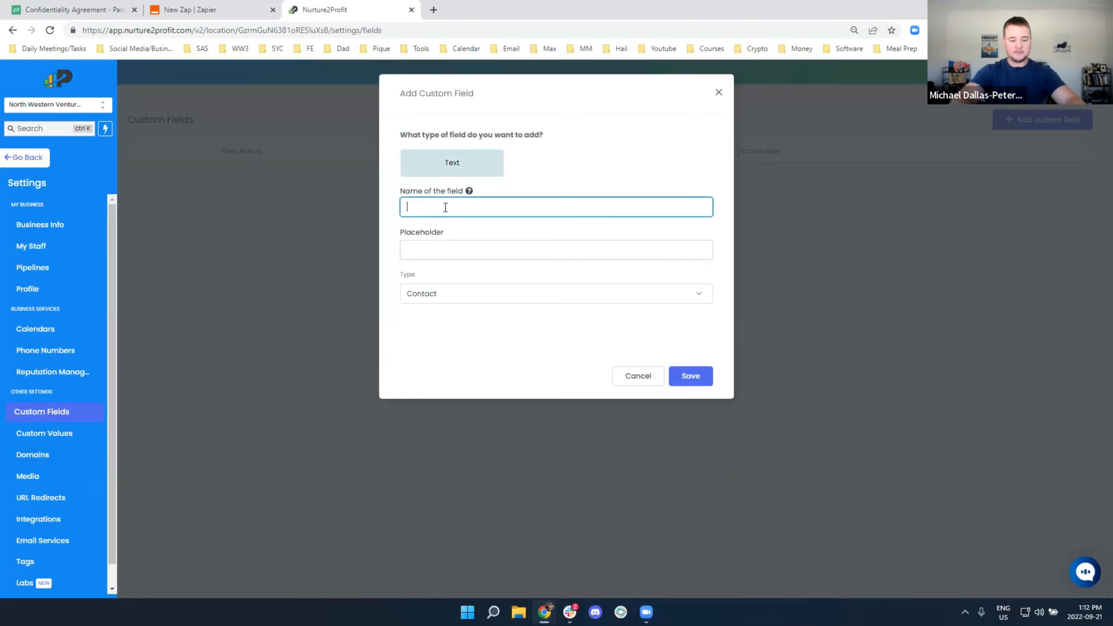
pyautogui.write('Niche')
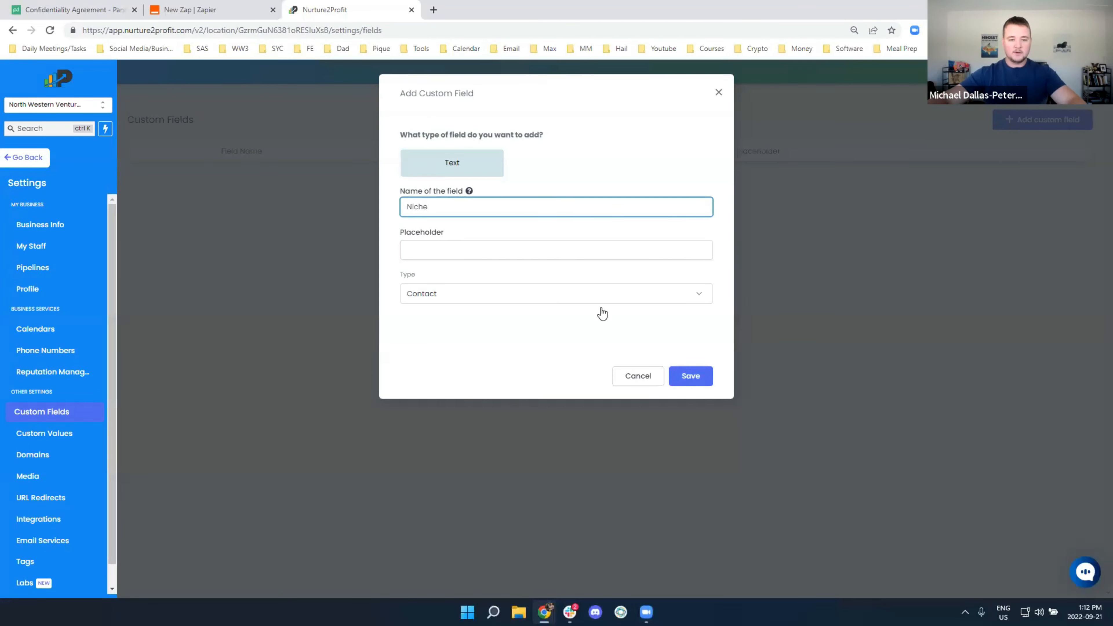
pyautogui.click(688, 379)
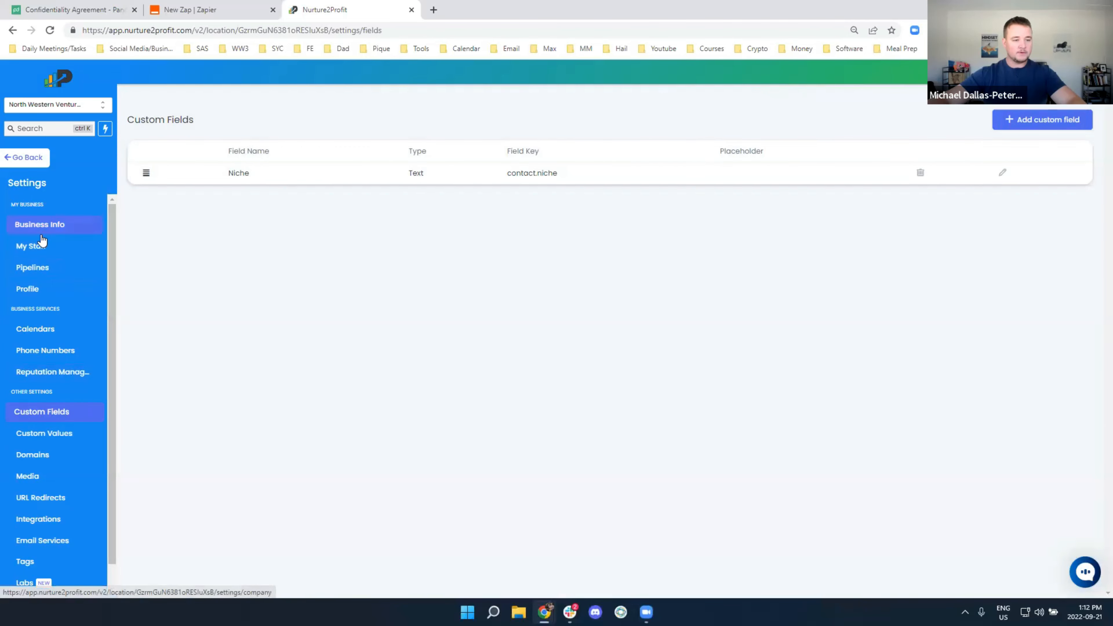
pyautogui.click(27, 160)
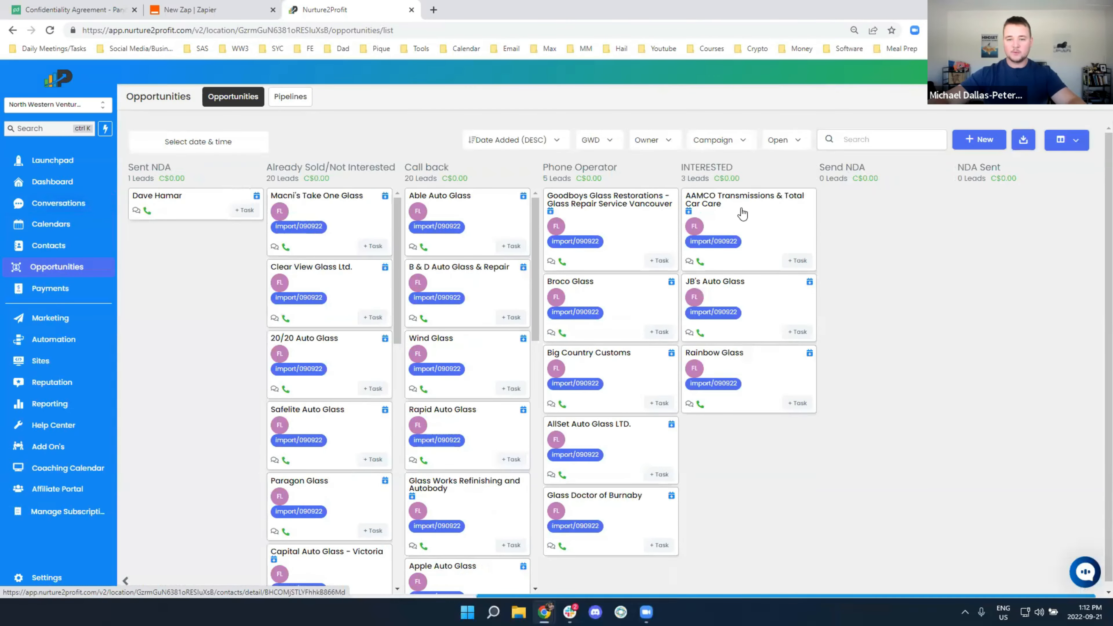
# Save 'Automotive Repair Shop' in the AAMCO Transmissions contact's Niche field under Additional Info
pyautogui.click(740, 196)
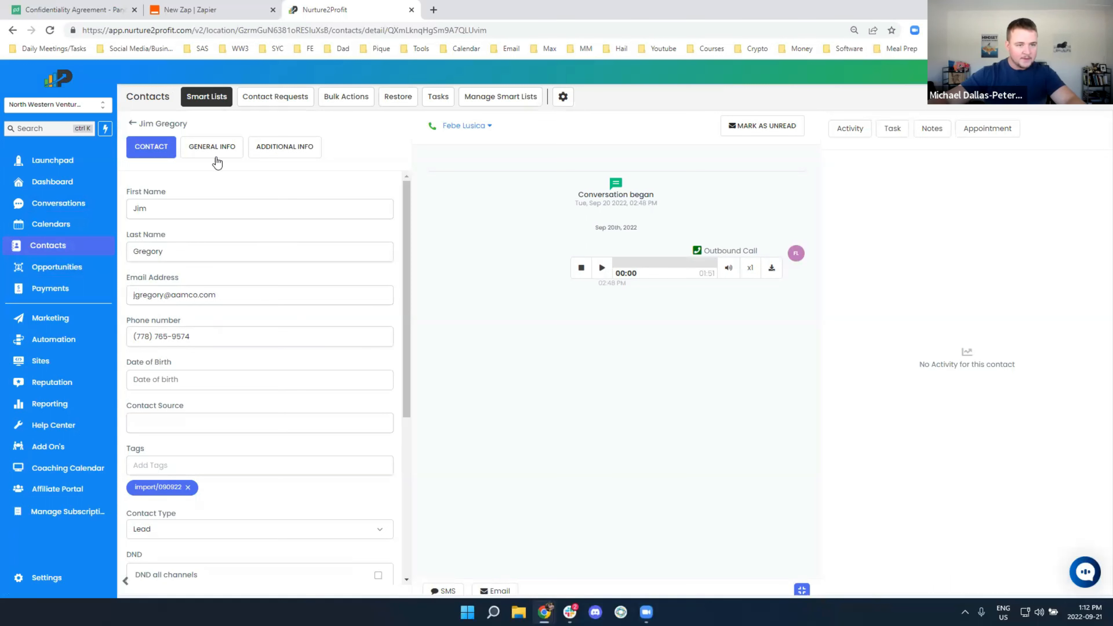
pyautogui.click(214, 149)
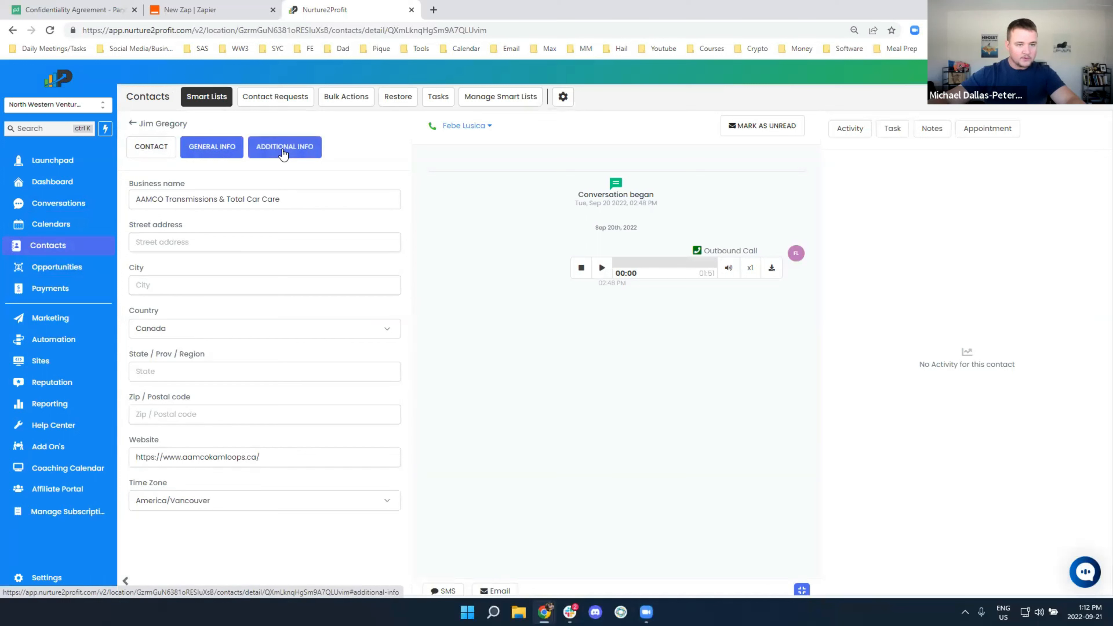
pyautogui.click(284, 149)
pyautogui.click(164, 216)
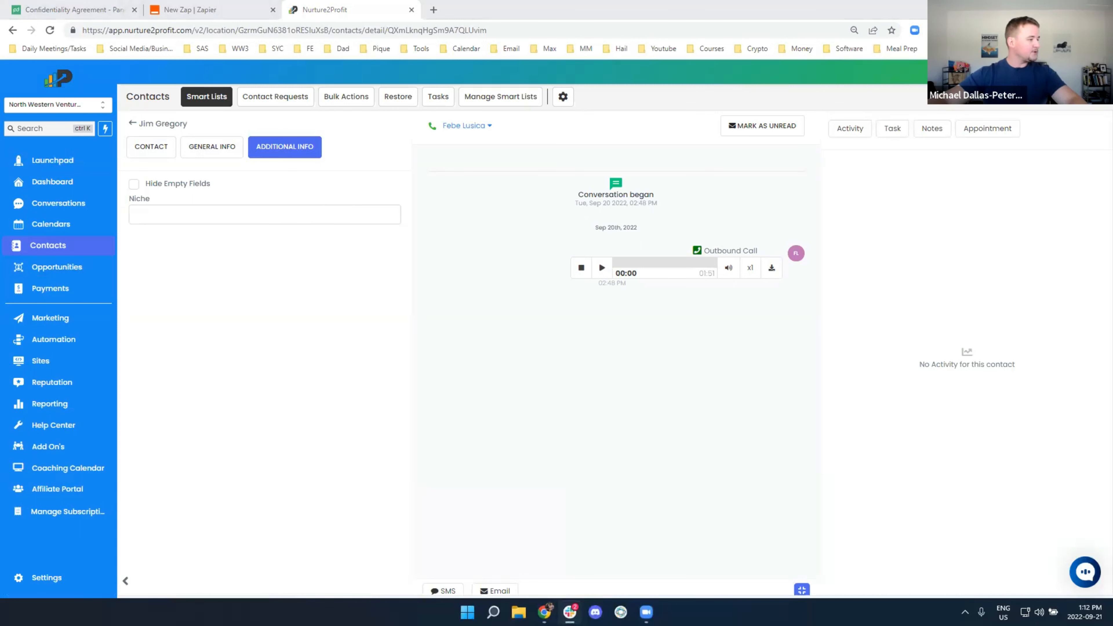
pyautogui.click(197, 218)
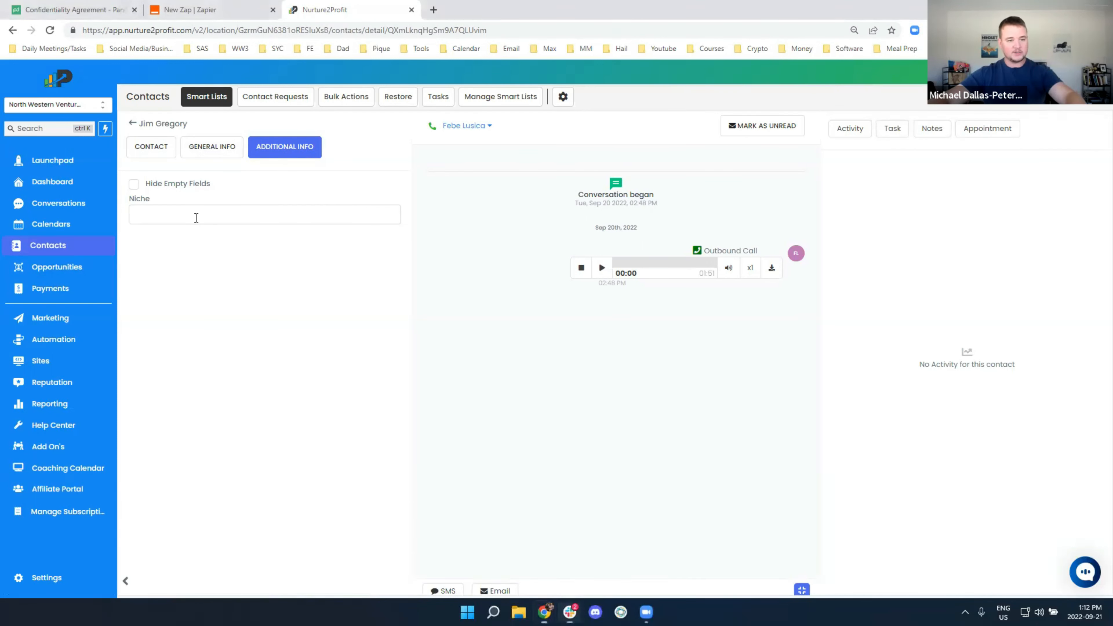
pyautogui.write('Automotive Repair Shop')
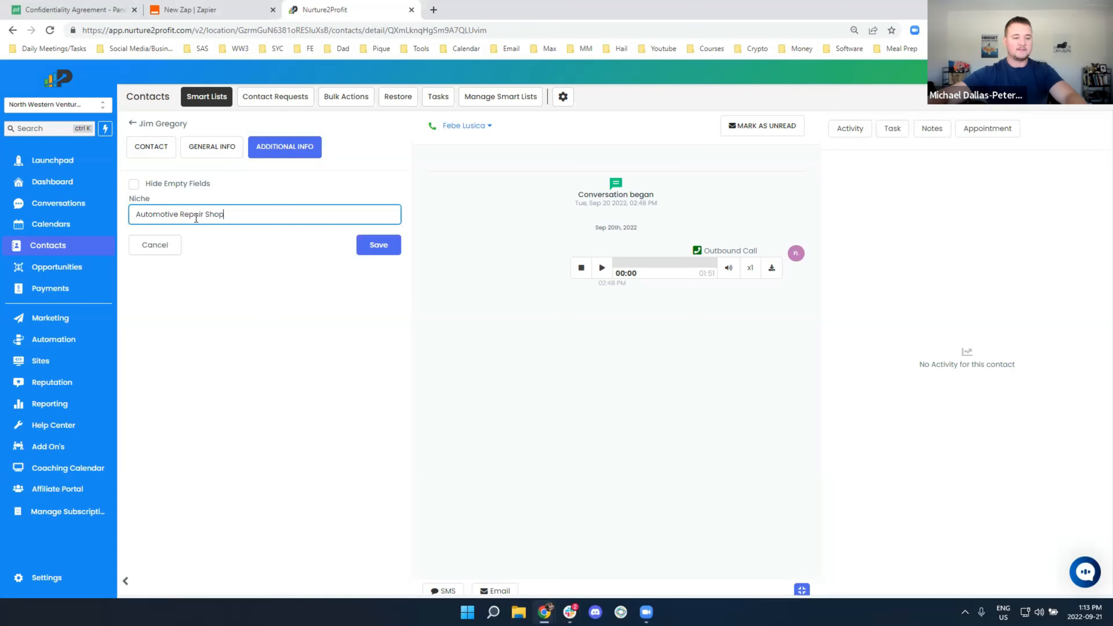
pyautogui.click(374, 245)
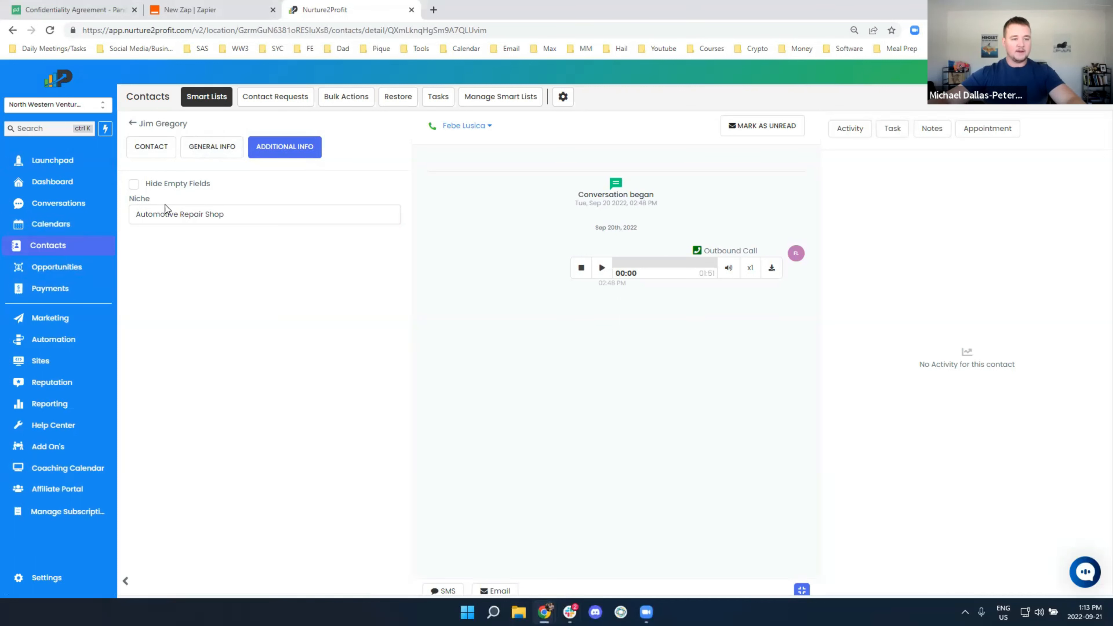
pyautogui.moveTo(149, 218); pyautogui.dragTo(238, 220)
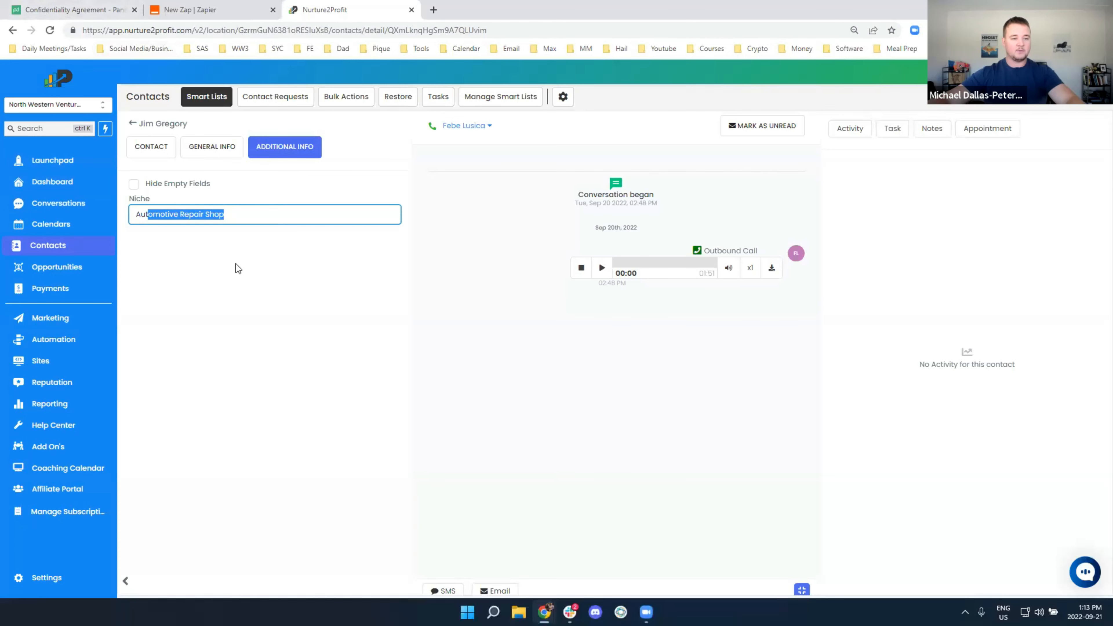
pyautogui.click(237, 280)
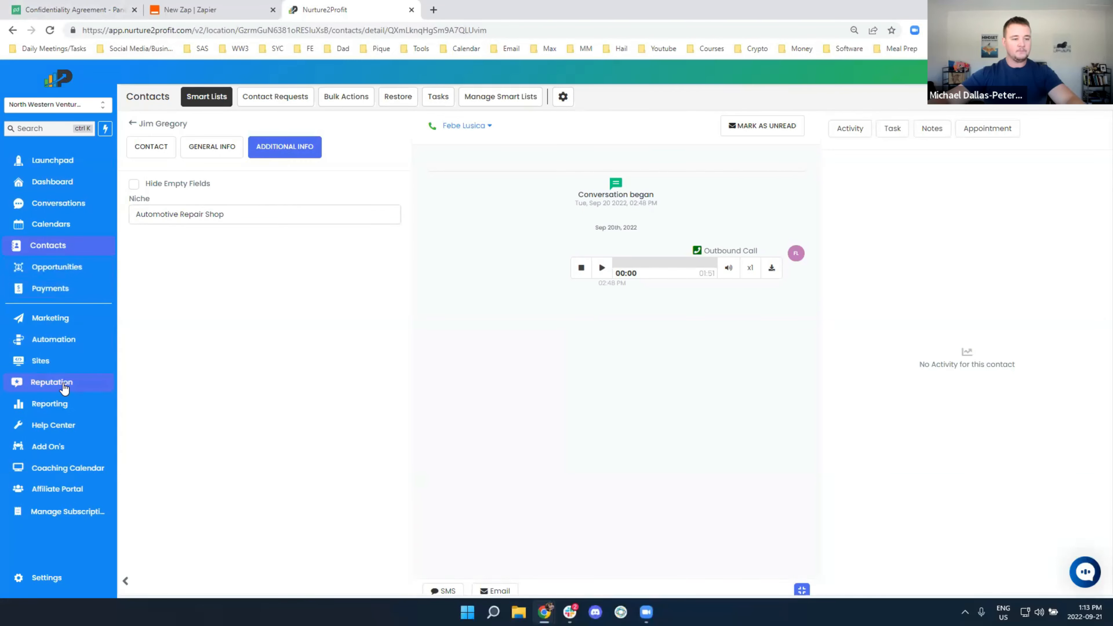
# Set the Zap trigger to Webhooks by Zapier Catch Hook and copy its webhook URL
pyautogui.click(197, 10)
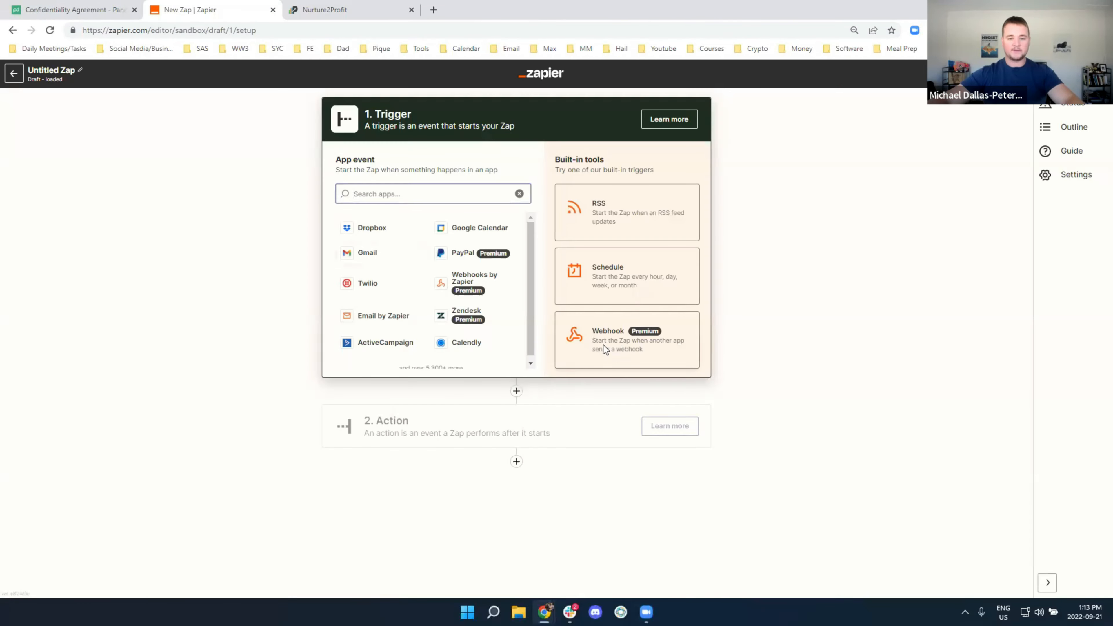
pyautogui.click(601, 342)
pyautogui.click(411, 232)
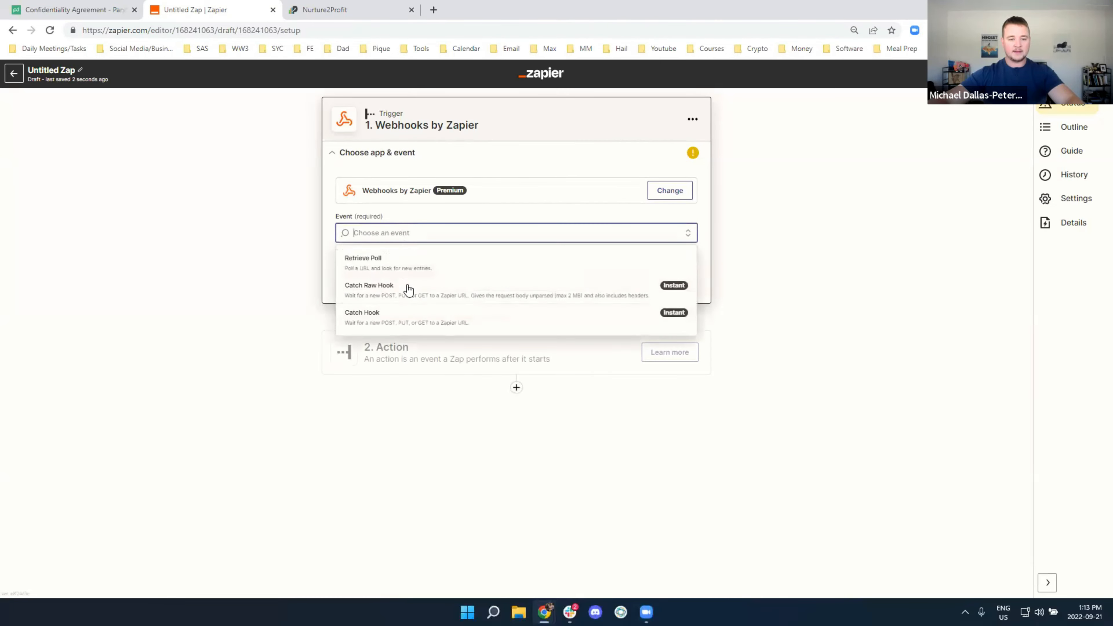
pyautogui.click(387, 315)
pyautogui.click(432, 279)
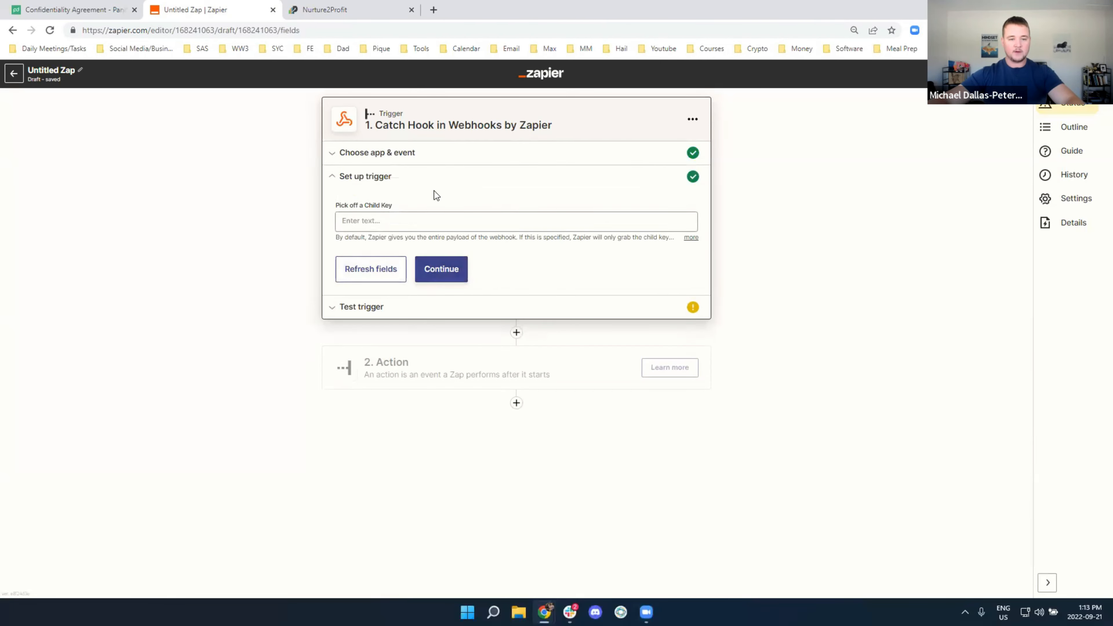
pyautogui.click(447, 273)
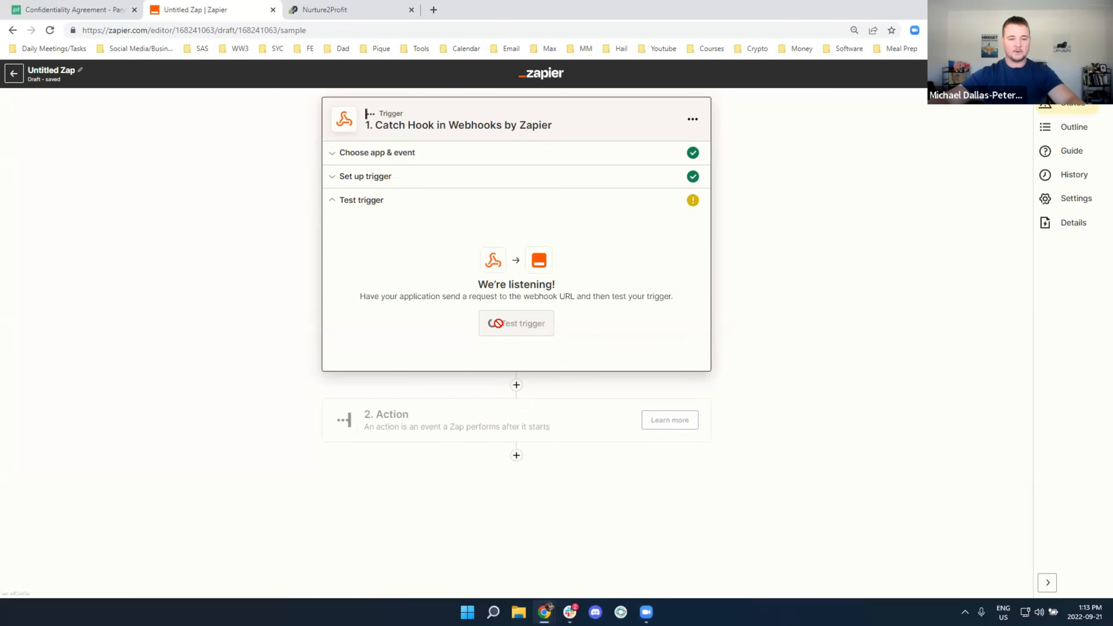
pyautogui.click(664, 276)
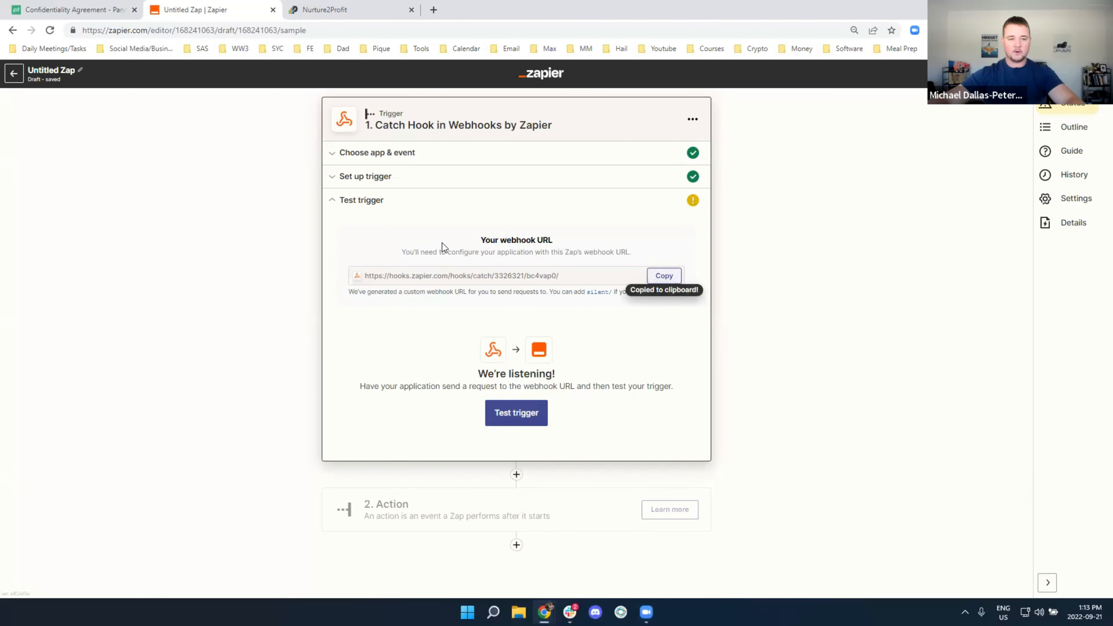
pyautogui.click(316, 10)
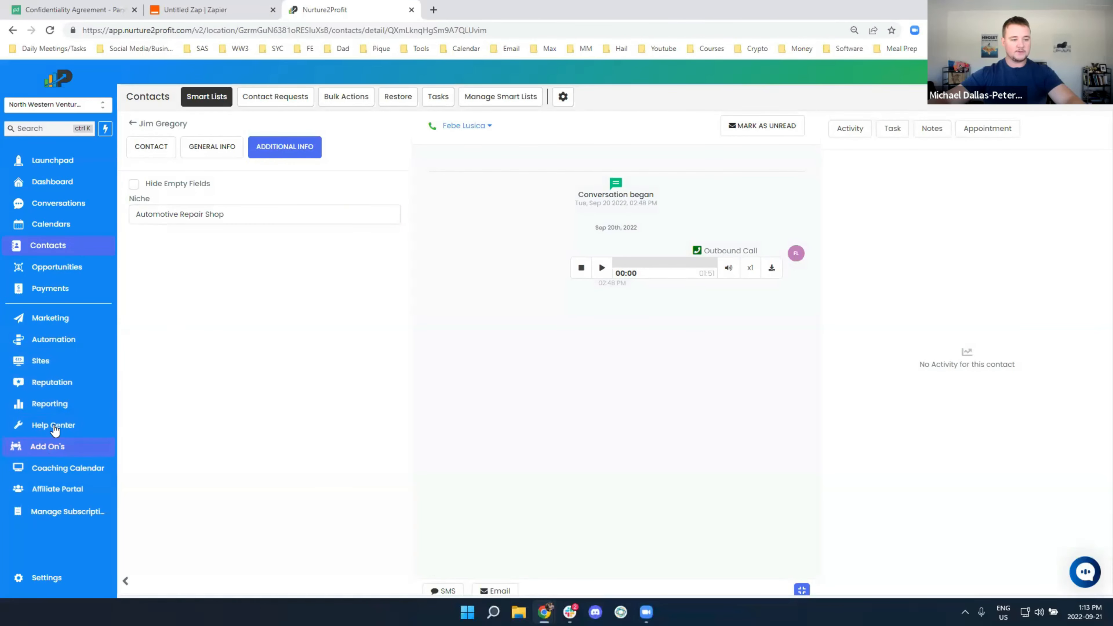
# Open the draft workflow and rename it 'Send a Proposal Automation'
pyautogui.click(53, 339)
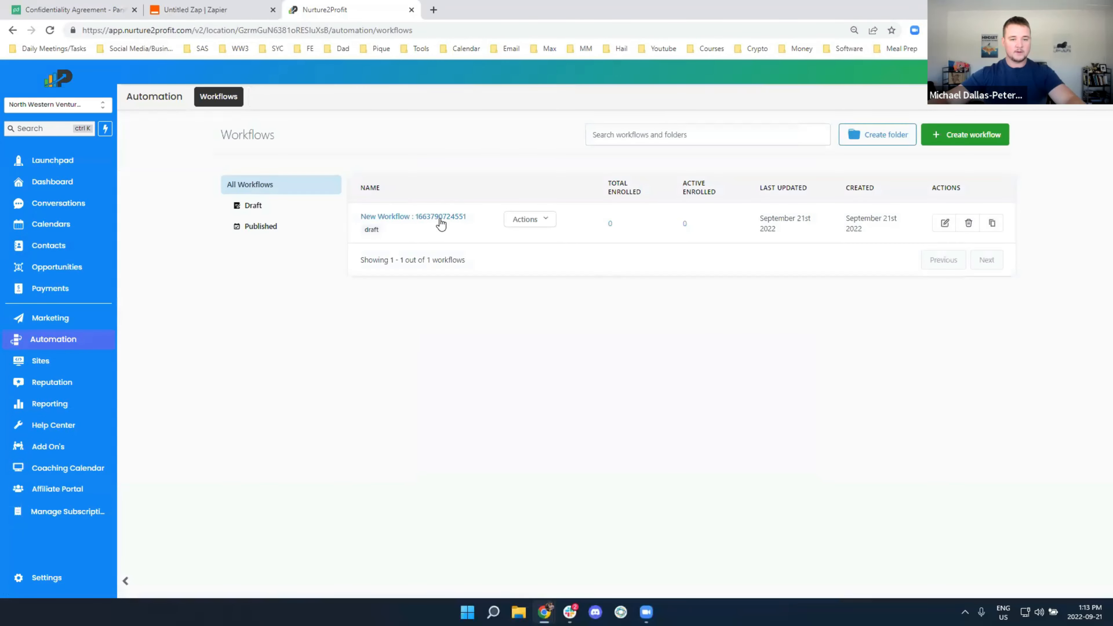
pyautogui.click(436, 216)
pyautogui.click(529, 75)
pyautogui.press('BackSpace')
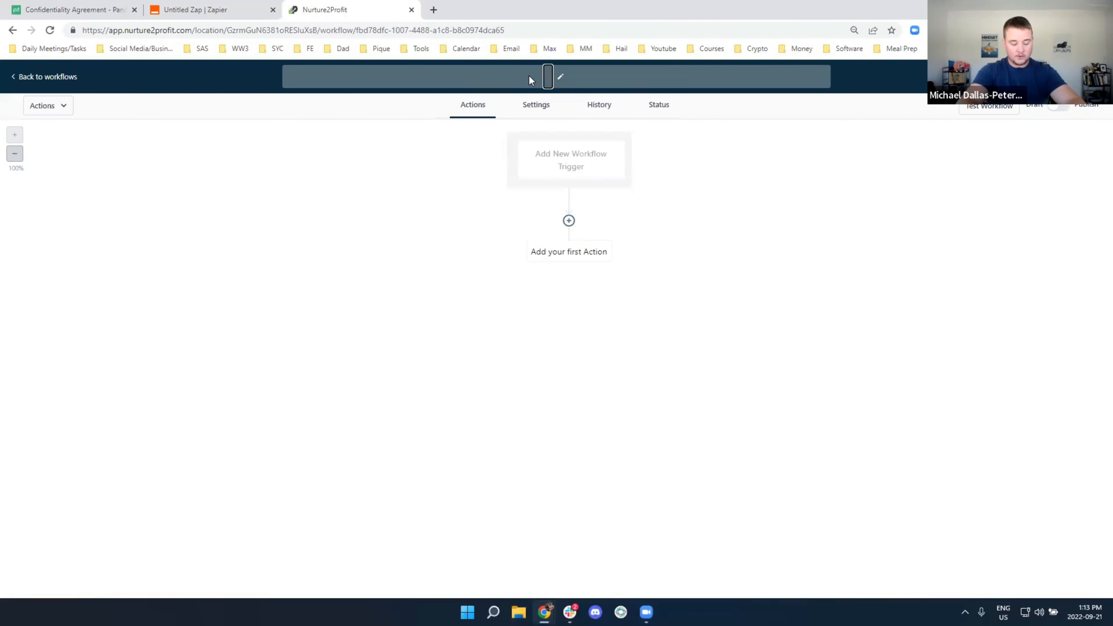
pyautogui.write('Pi')
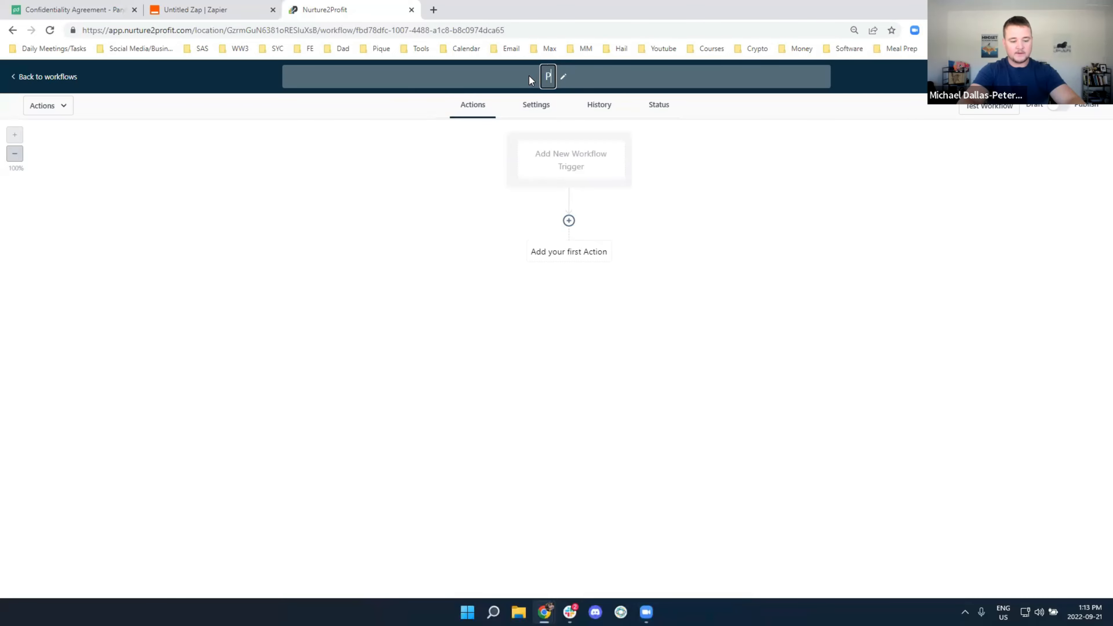
pyautogui.press('BackSpace')
pyautogui.write('Send a Pro')
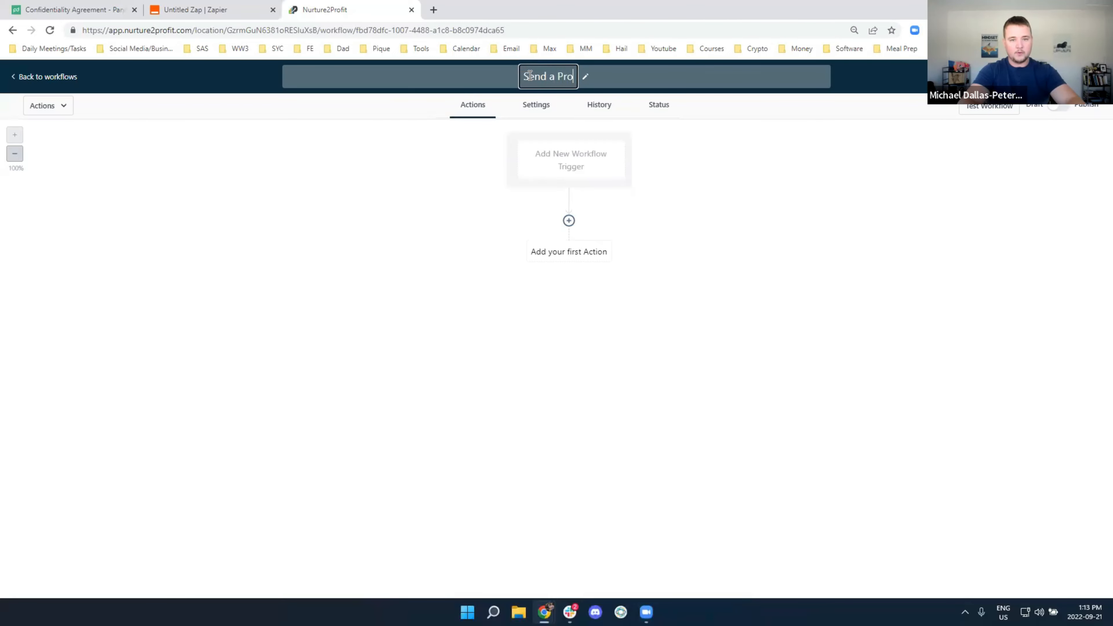
pyautogui.write('posal Automation')
pyautogui.press('Return')
# Add a Pipeline Stage Changed trigger to the workflow
pyautogui.click(562, 159)
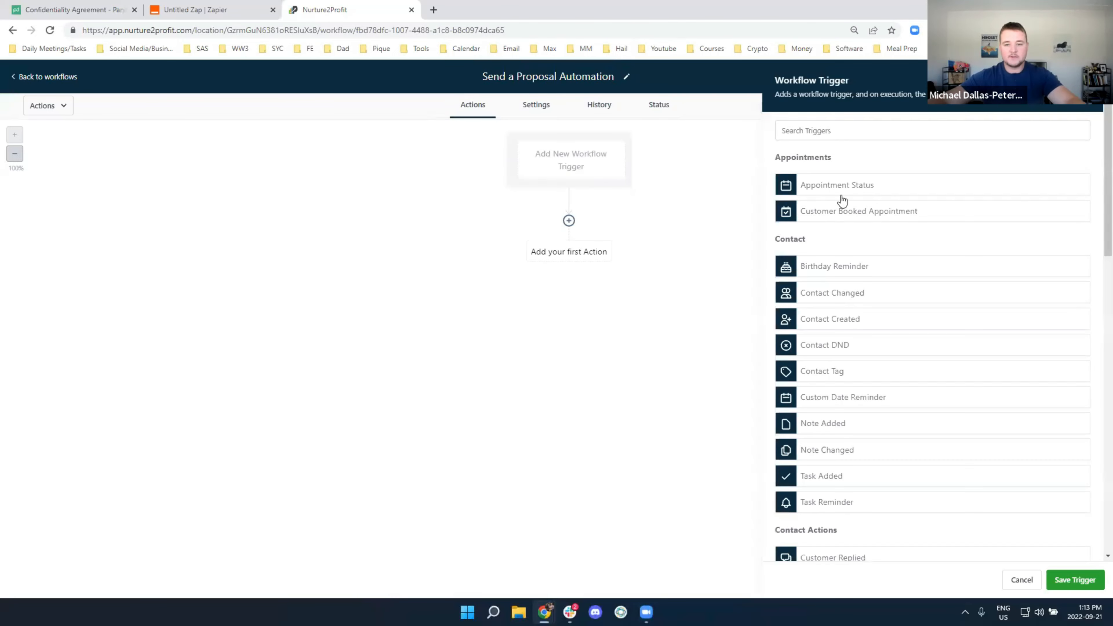
pyautogui.click(838, 130)
pyautogui.write('web')
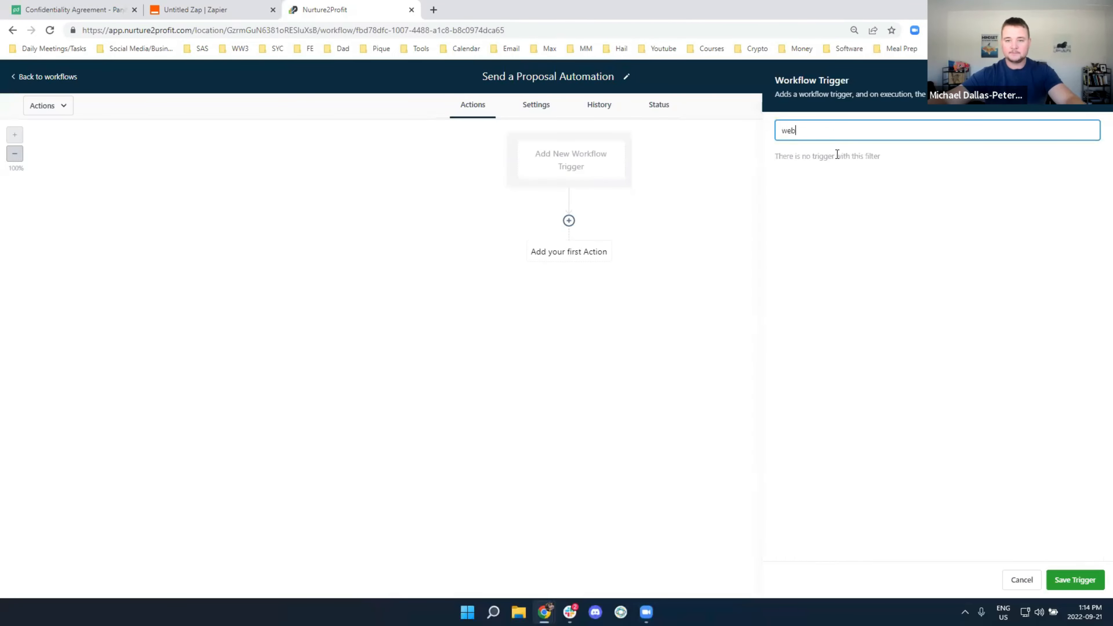
pyautogui.press('BackSpace')
pyautogui.press('BackSpace')
pyautogui.press('BackSpace')
pyautogui.write('pipe')
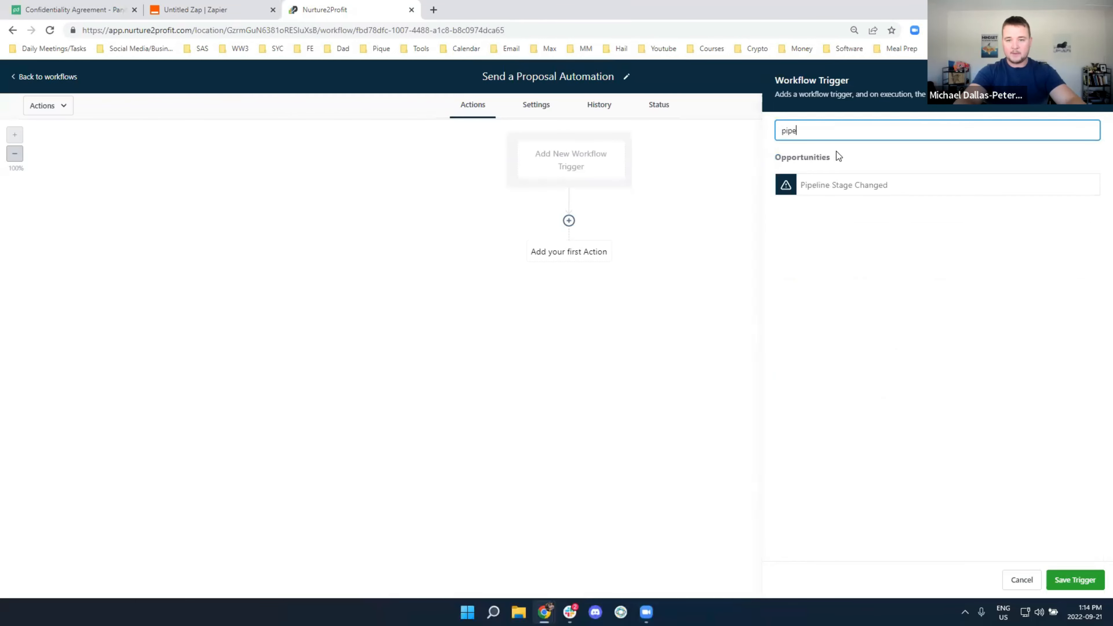
pyautogui.click(855, 185)
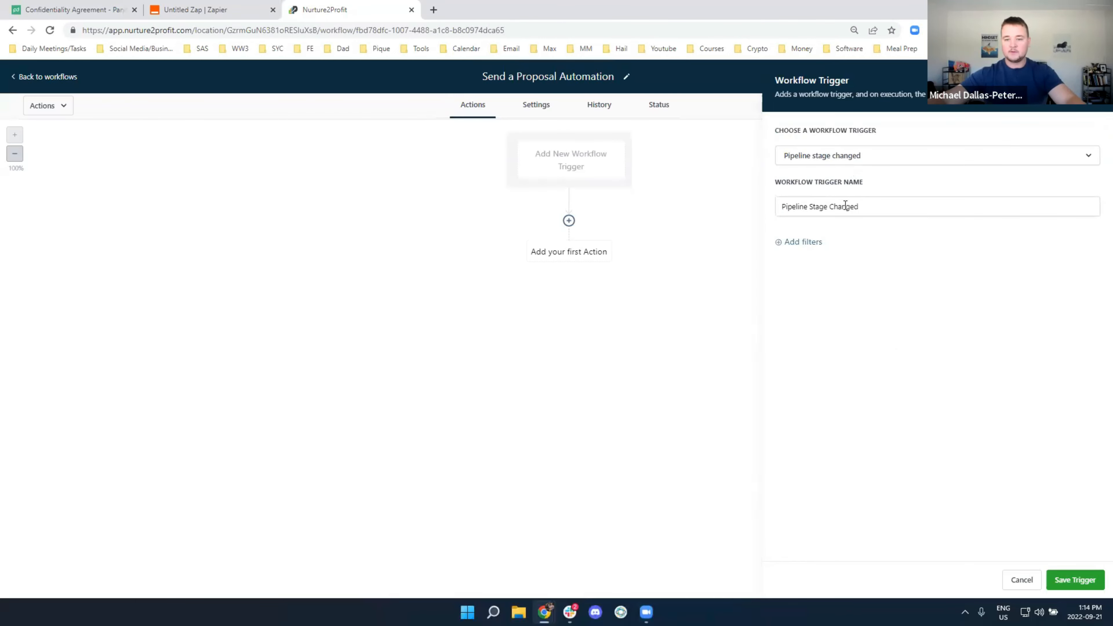
# Filter the trigger to pipeline GWD and stage Send NDA, then save it
pyautogui.click(806, 244)
pyautogui.click(810, 256)
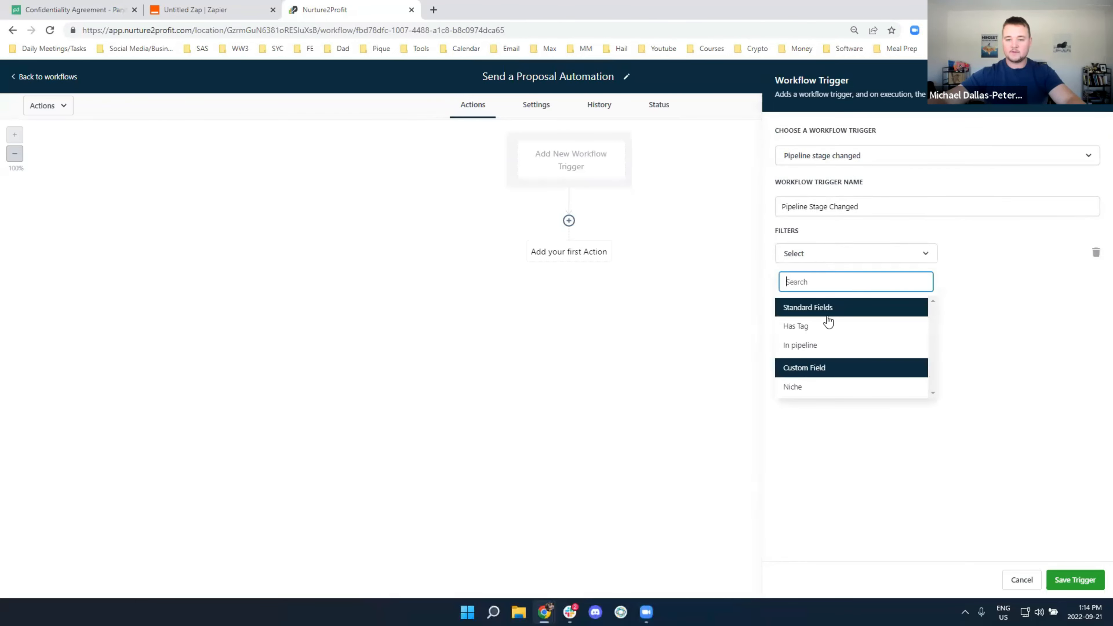
pyautogui.click(809, 346)
pyautogui.click(982, 256)
pyautogui.click(964, 303)
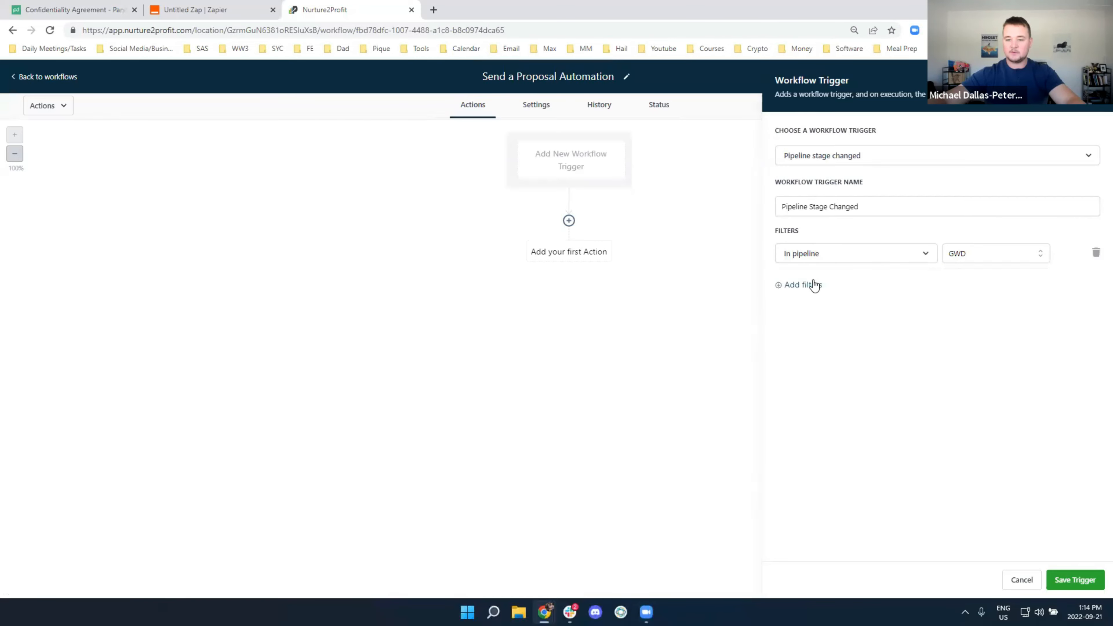
pyautogui.click(814, 285)
pyautogui.click(810, 290)
pyautogui.click(812, 376)
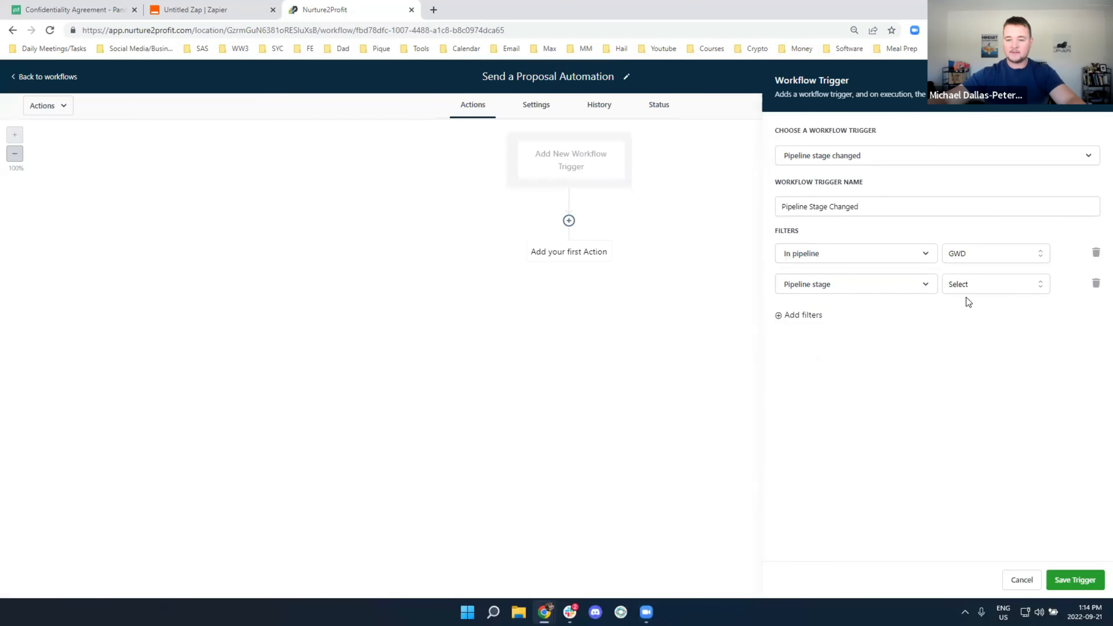
pyautogui.click(977, 289)
pyautogui.scroll(-3, 995, 394)
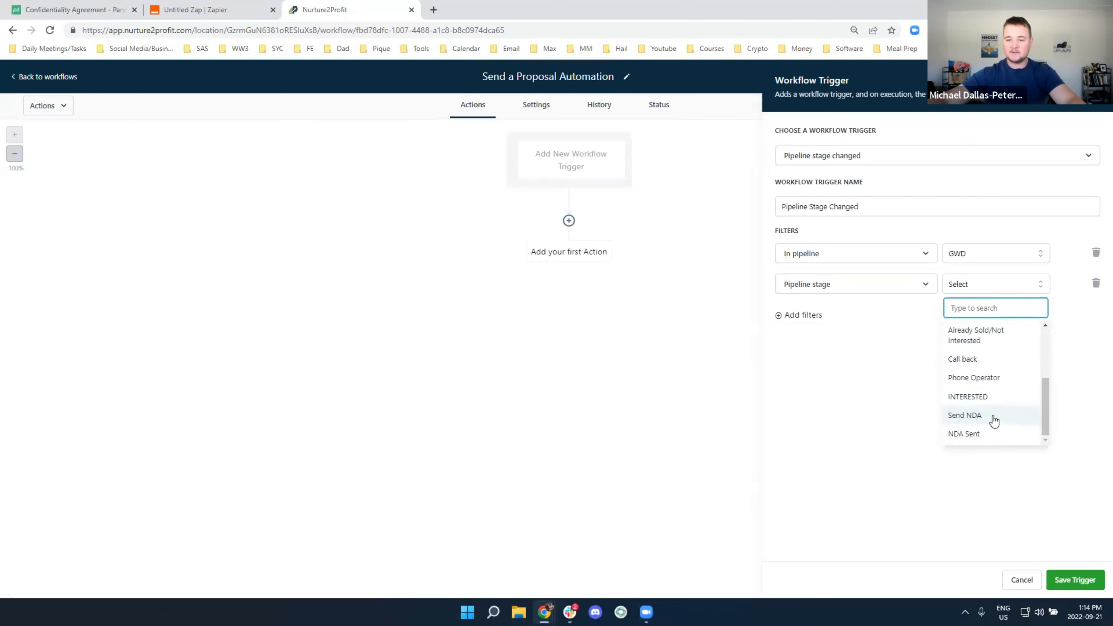
pyautogui.click(974, 416)
pyautogui.click(1074, 580)
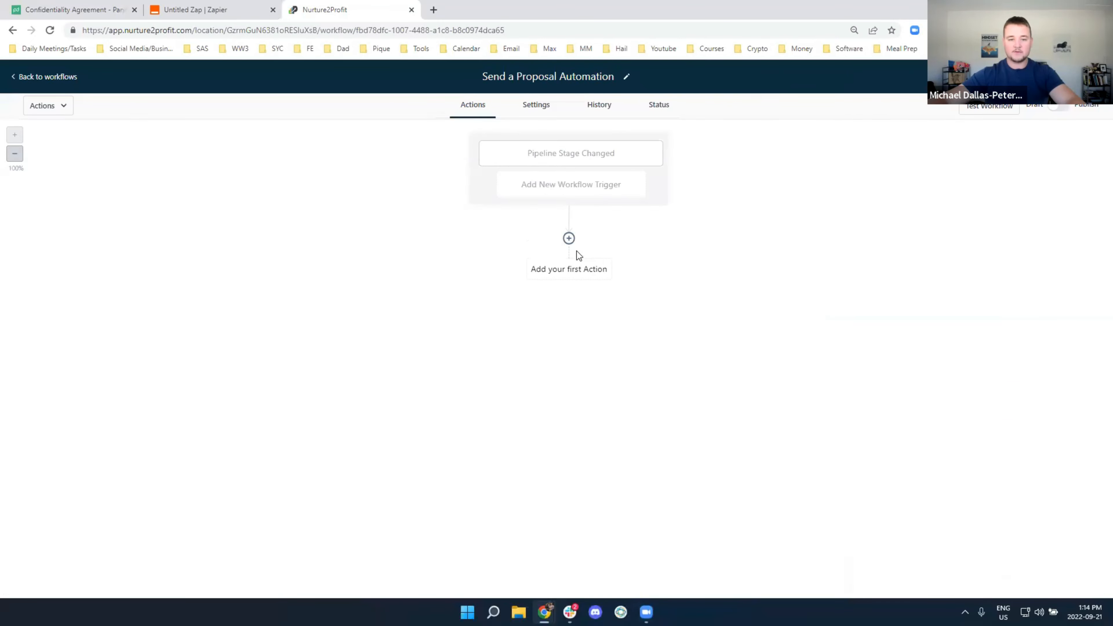
# Add a Webhook action that posts to the pasted Zapier hook URL
pyautogui.click(569, 240)
pyautogui.write('web')
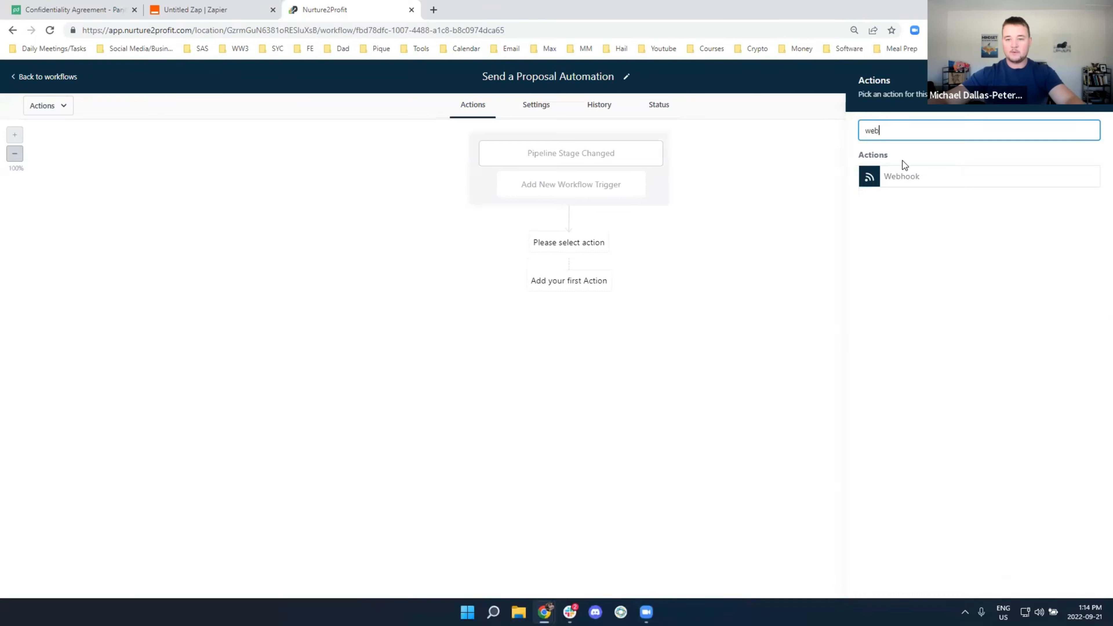
pyautogui.click(903, 173)
pyautogui.click(957, 246)
pyautogui.hotkey('ctrl', 'v')
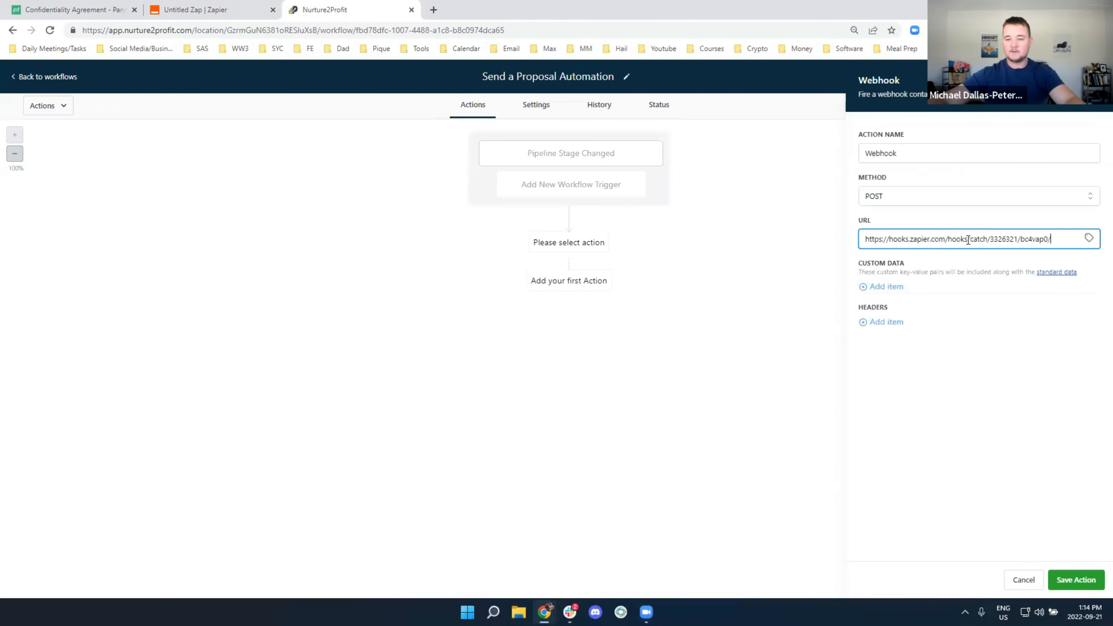
pyautogui.click(1075, 580)
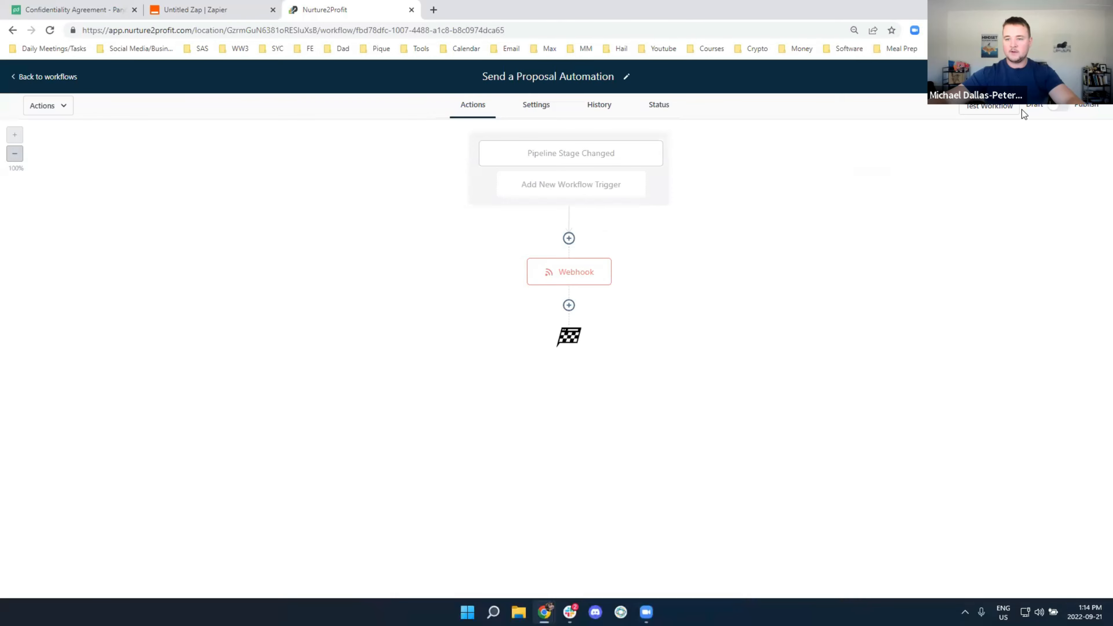
# Publish the workflow and leave it for the opportunities board
pyautogui.click(1055, 109)
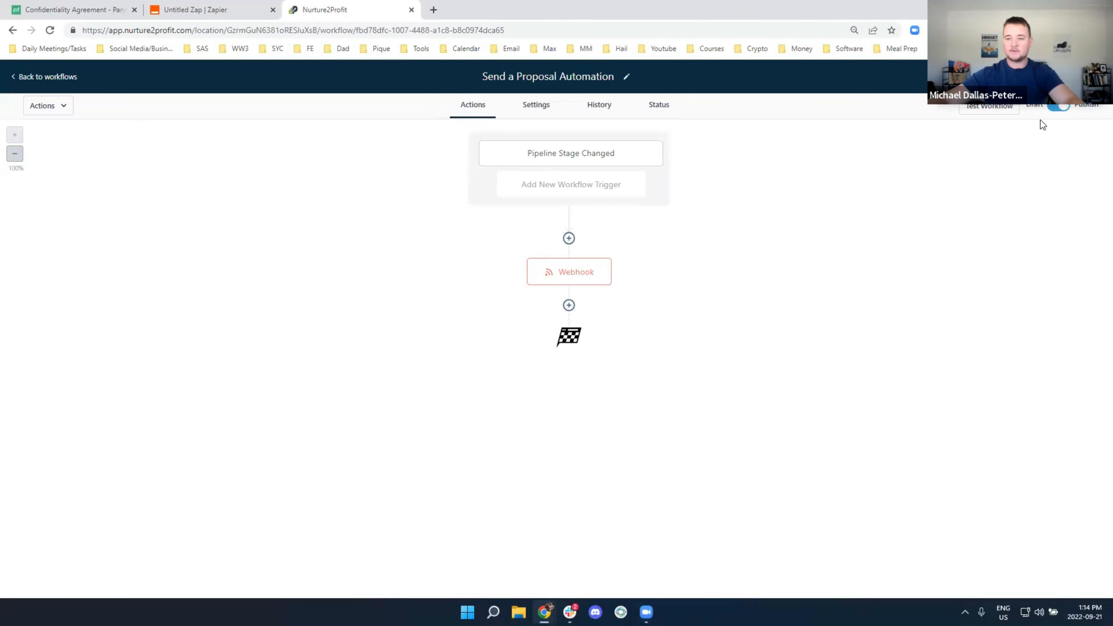
pyautogui.click(42, 81)
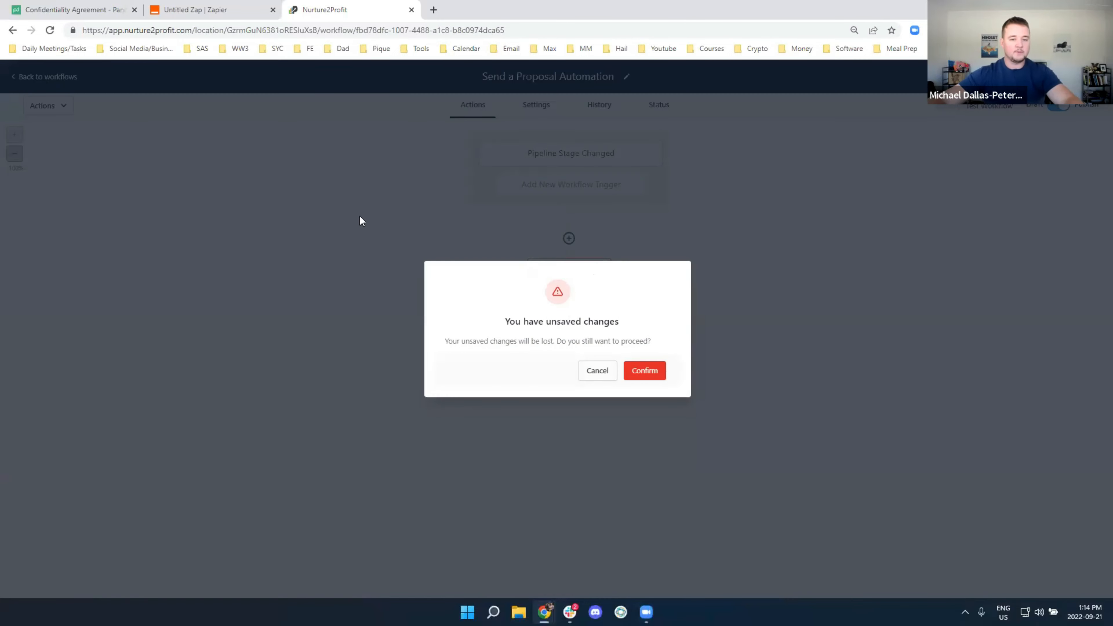
pyautogui.click(606, 375)
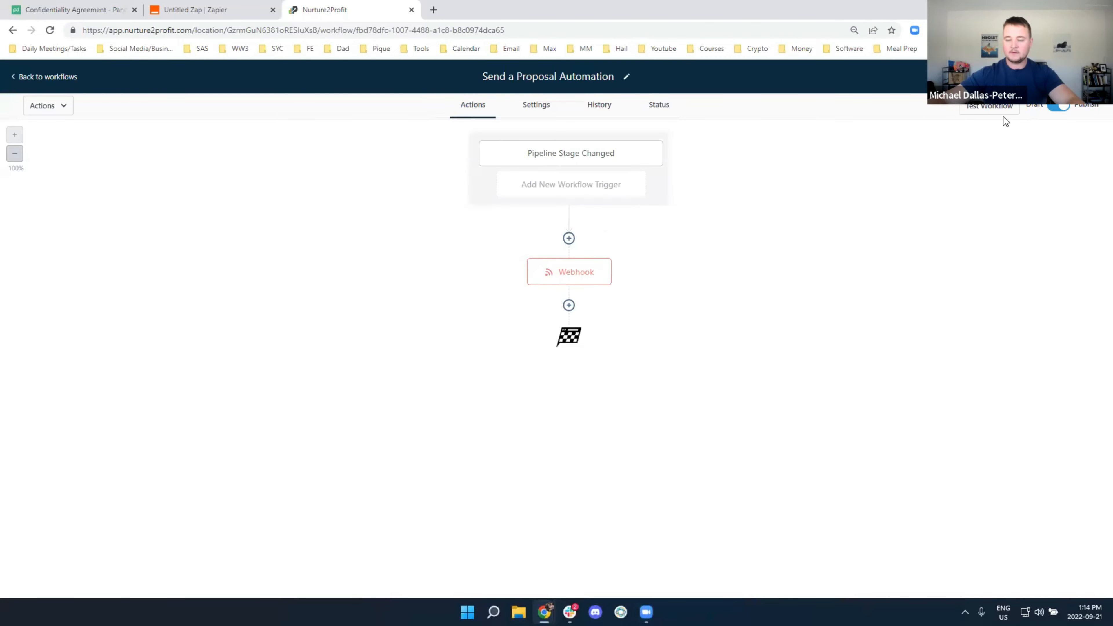
pyautogui.click(37, 78)
pyautogui.click(69, 269)
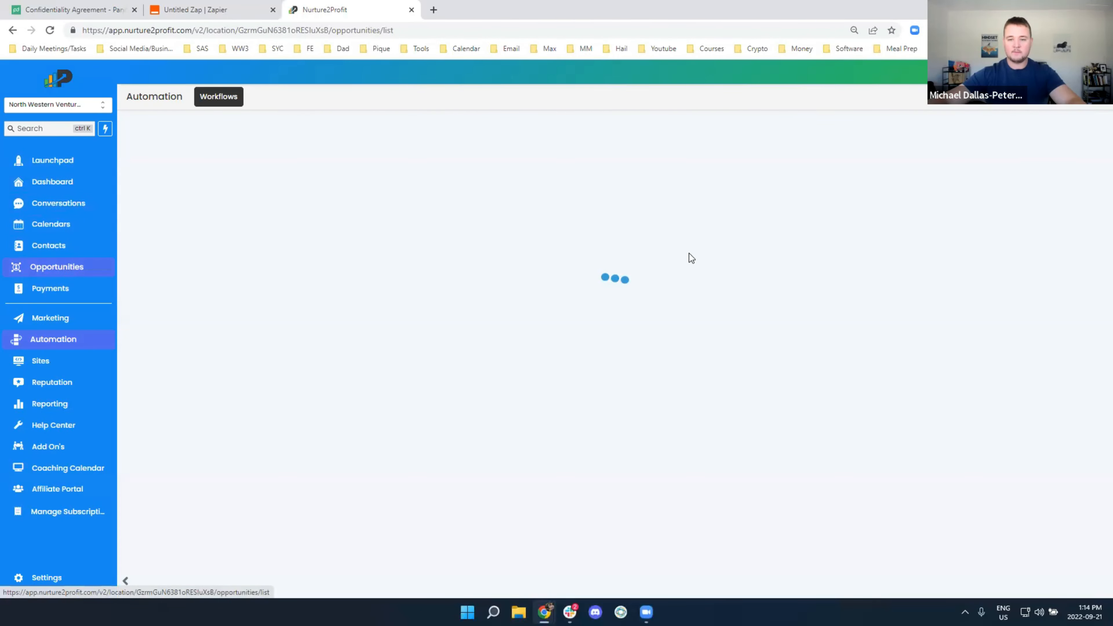
# Search the opportunities board for the existing contact's name
pyautogui.hscroll(10, 745, 307)
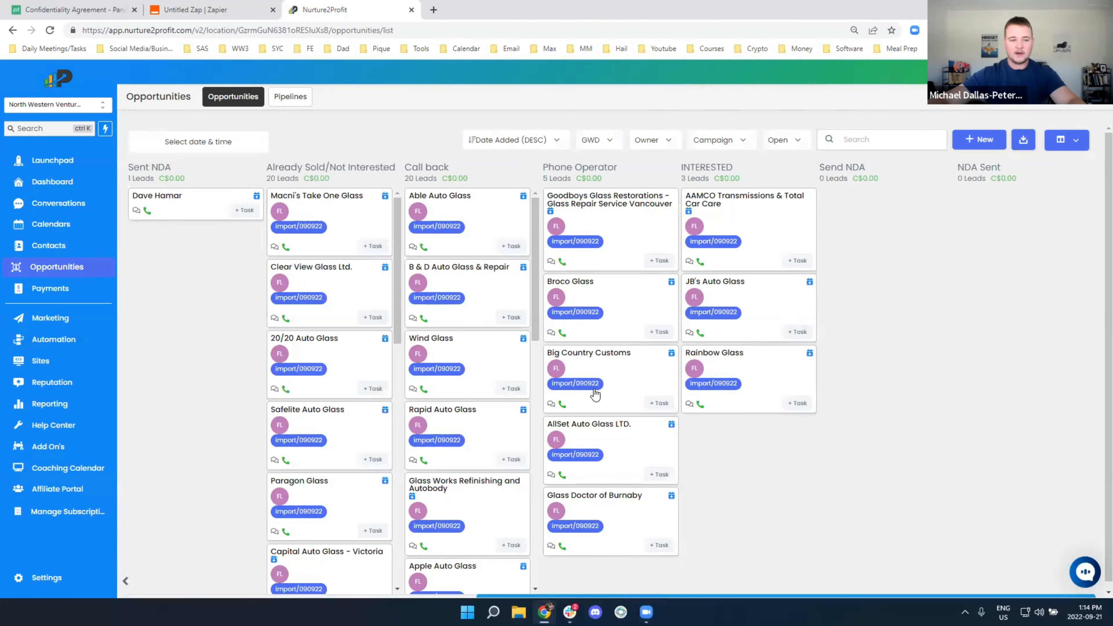
pyautogui.click(856, 139)
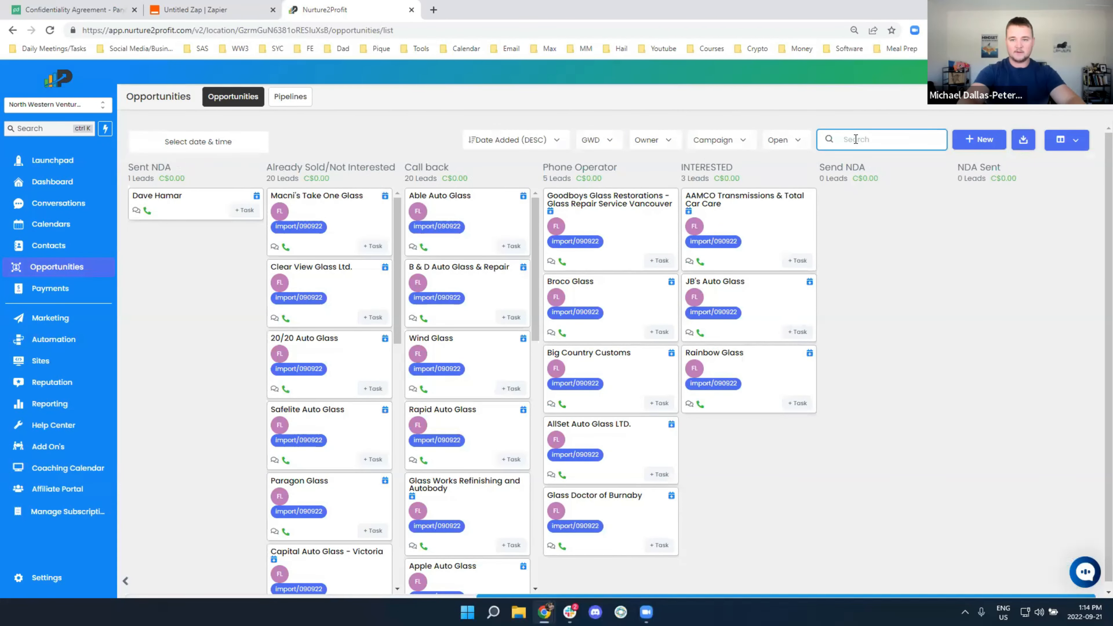
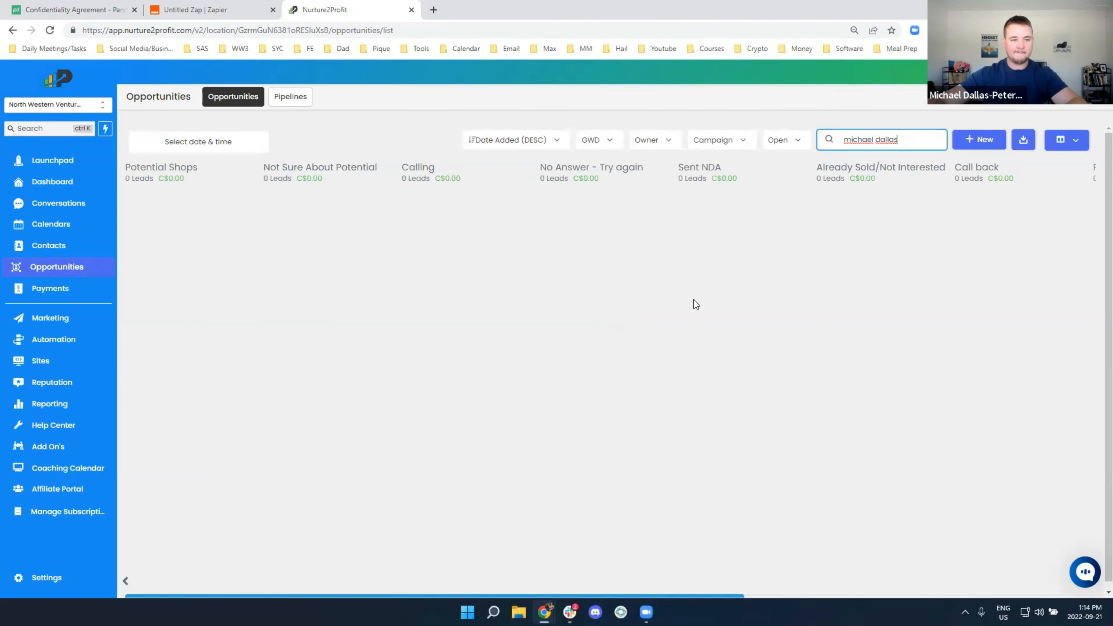
# Add a 'Test Company' opportunity for that contact, with their e-mail, in stage Send Nda
pyautogui.click(956, 146)
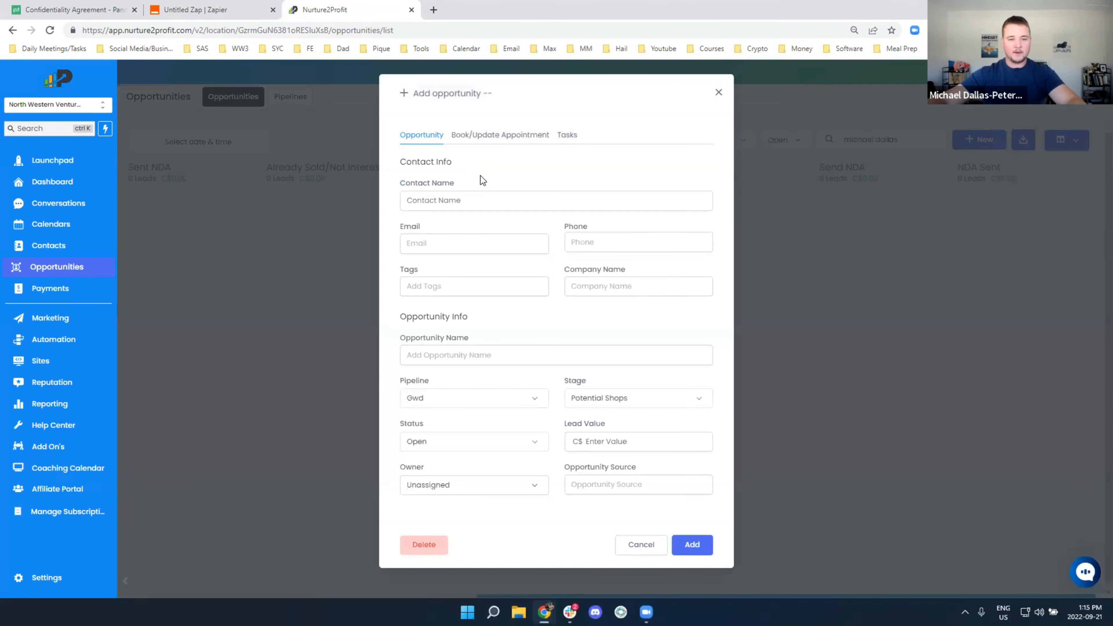
pyautogui.click(469, 199)
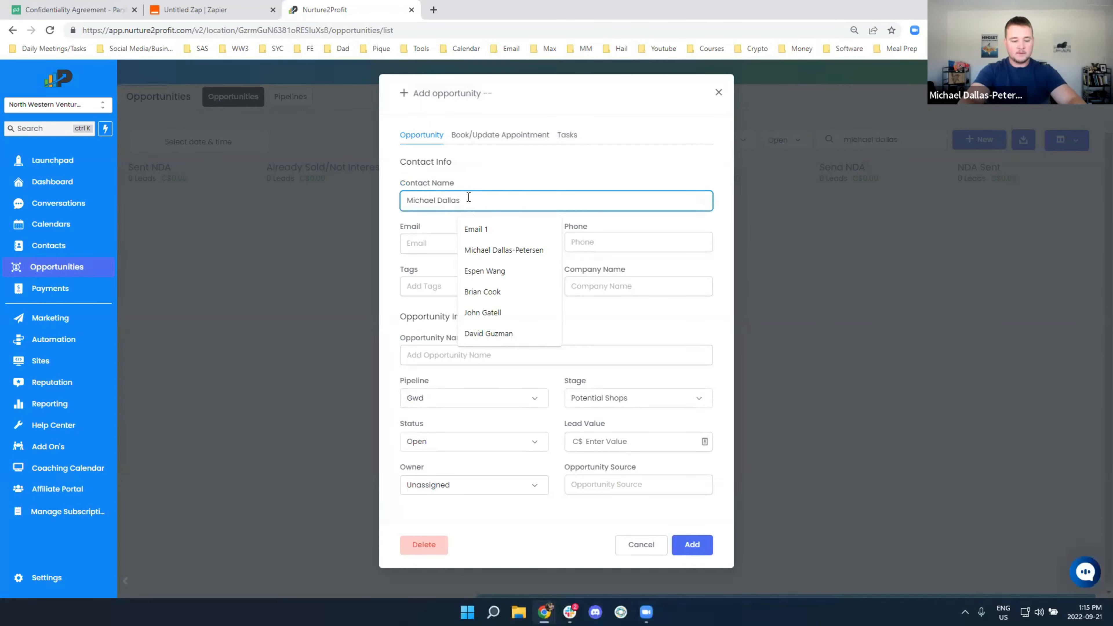
pyautogui.press('Tab')
pyautogui.write('mike')
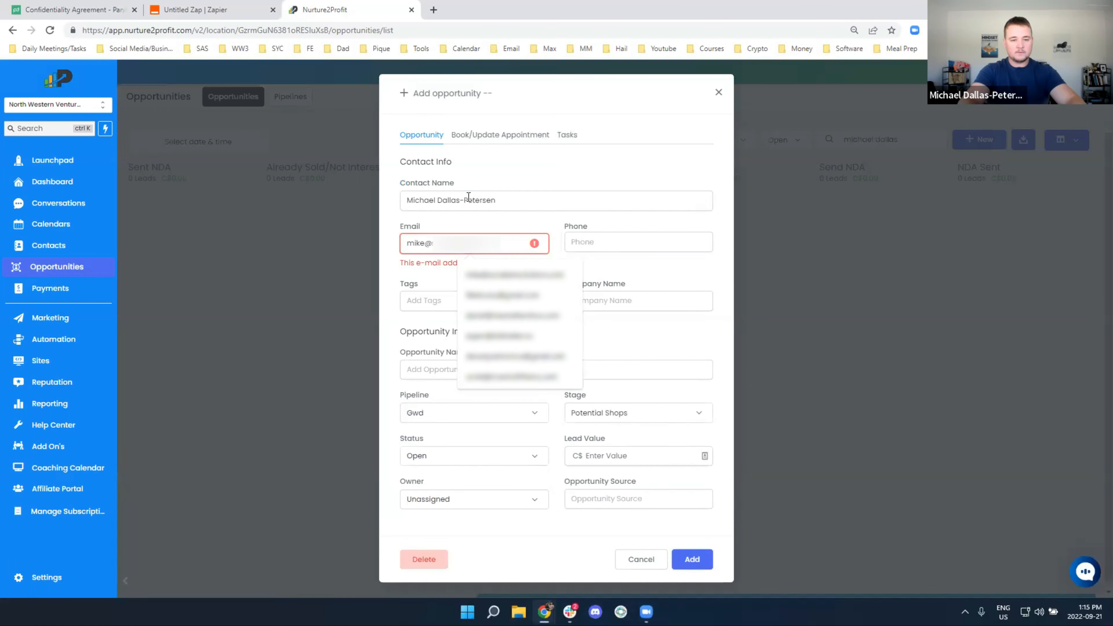
pyautogui.click(477, 322)
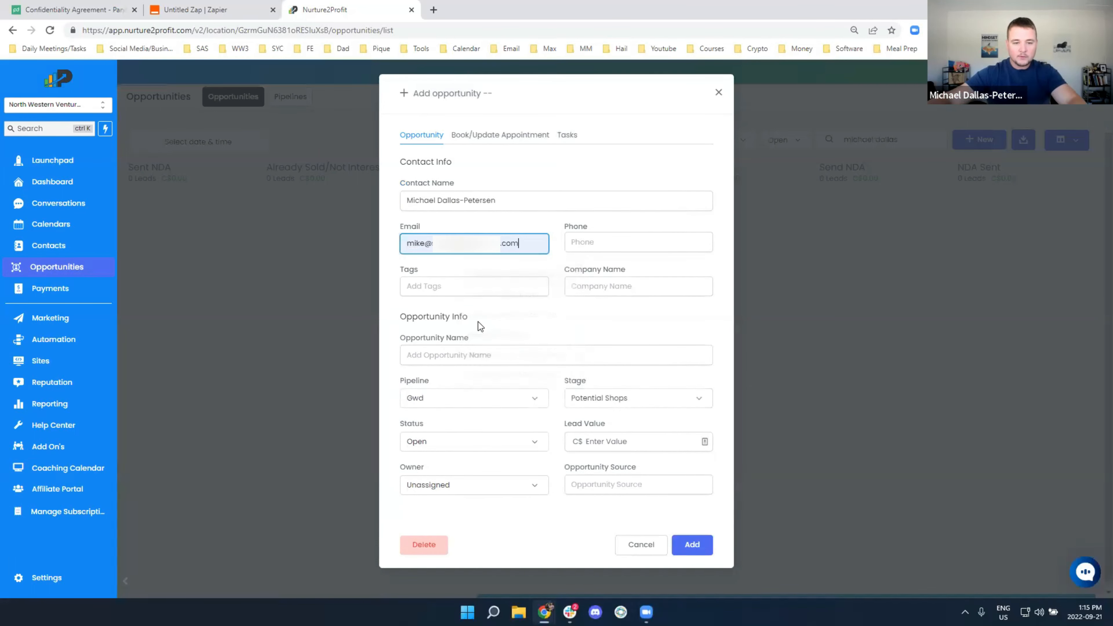
pyautogui.click(440, 362)
pyautogui.write('Test c')
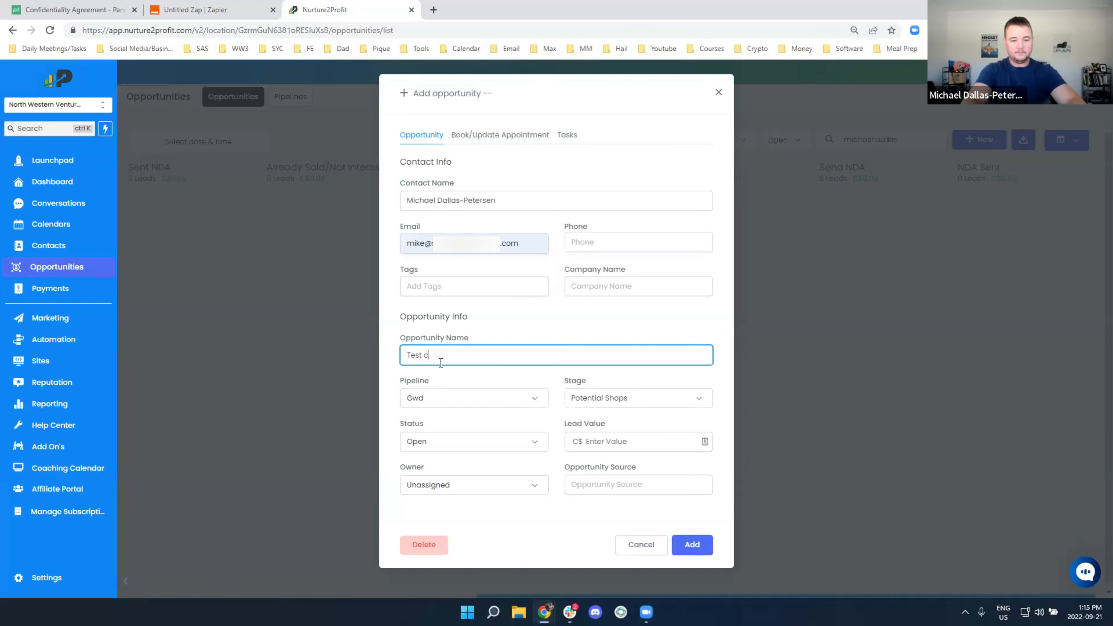
pyautogui.write('ompanmpany')
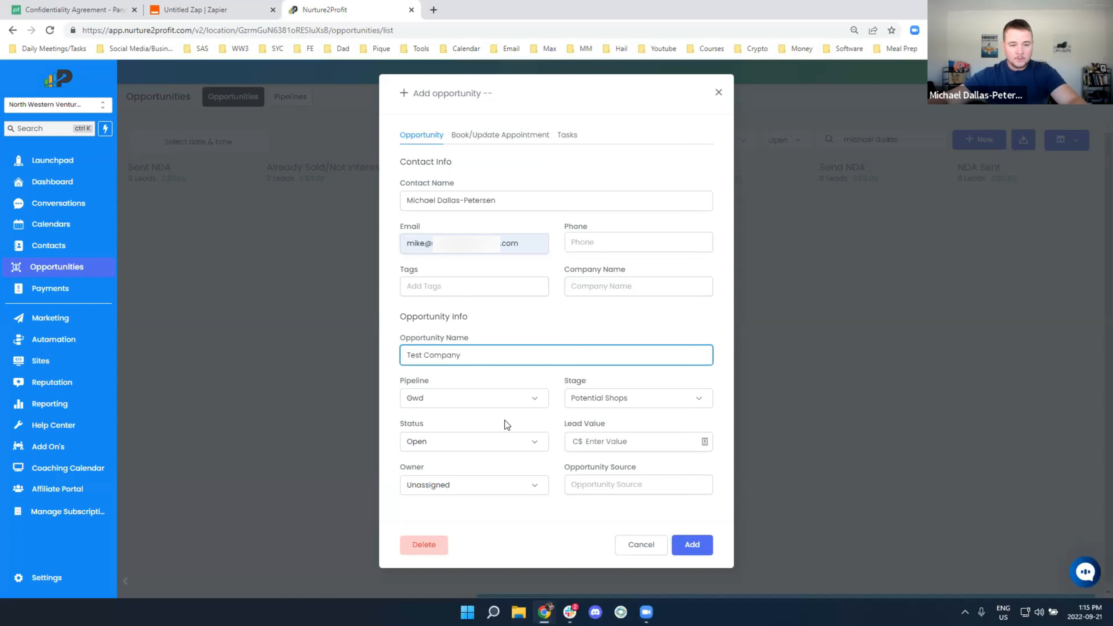
pyautogui.click(608, 399)
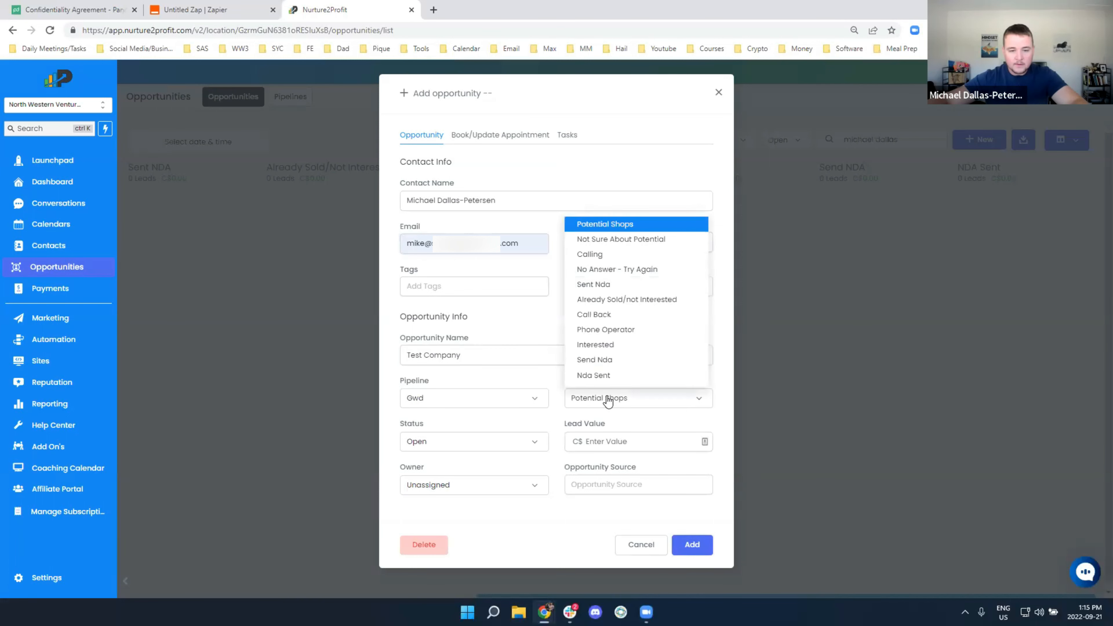
pyautogui.click(607, 362)
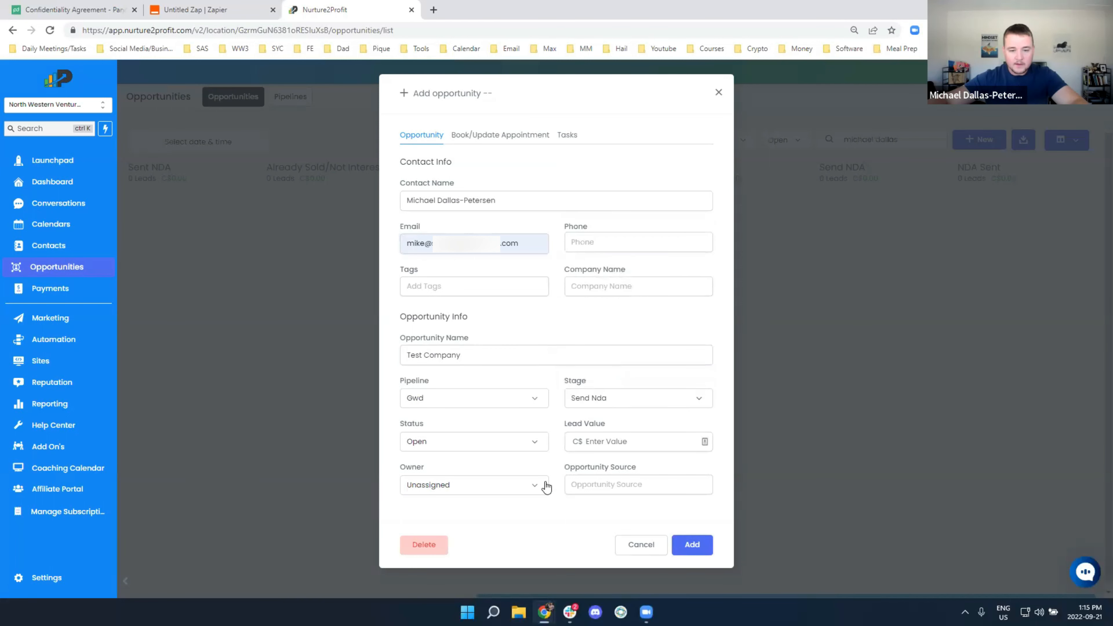
pyautogui.click(686, 542)
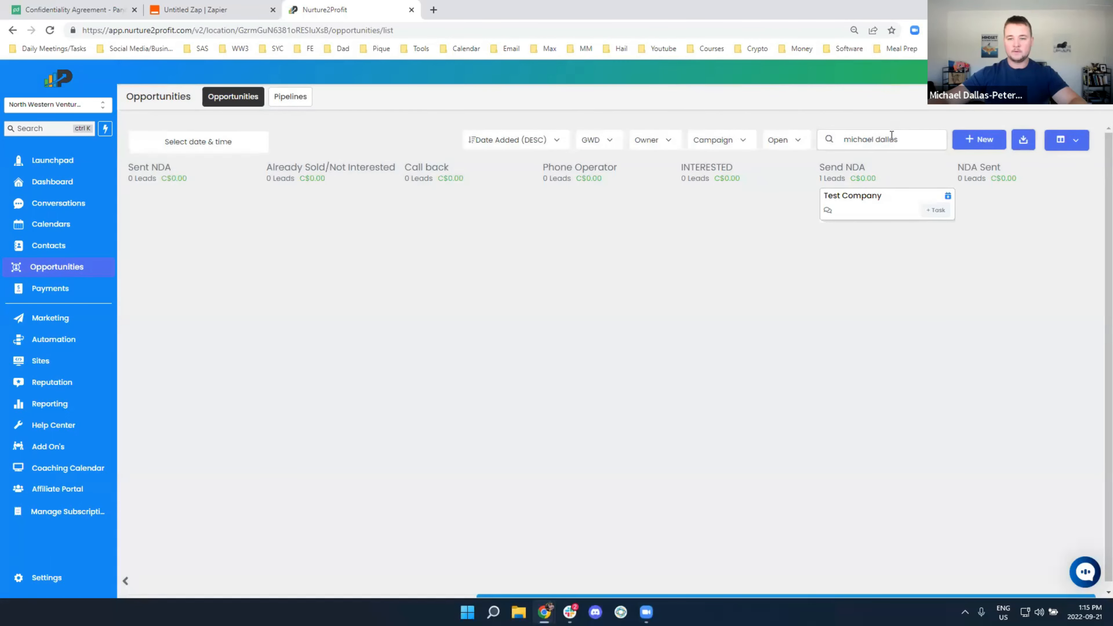
# Clear the board search and test the Zap's webhook trigger to catch the new request
pyautogui.tripleClick(891, 137)
pyautogui.press('BackSpace')
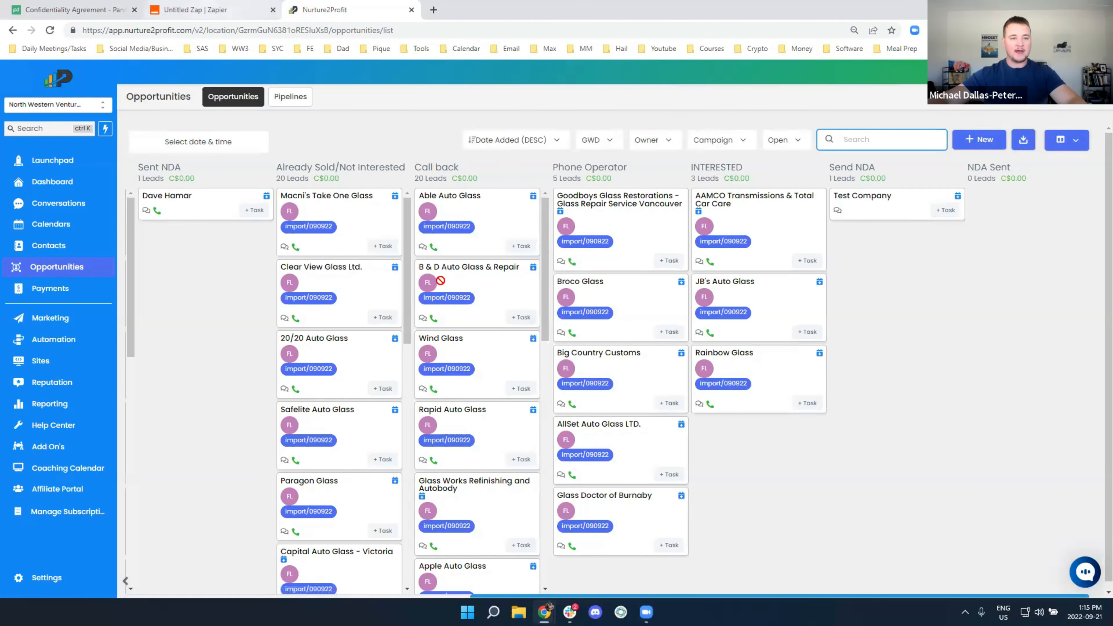
pyautogui.click(195, 10)
pyautogui.click(517, 421)
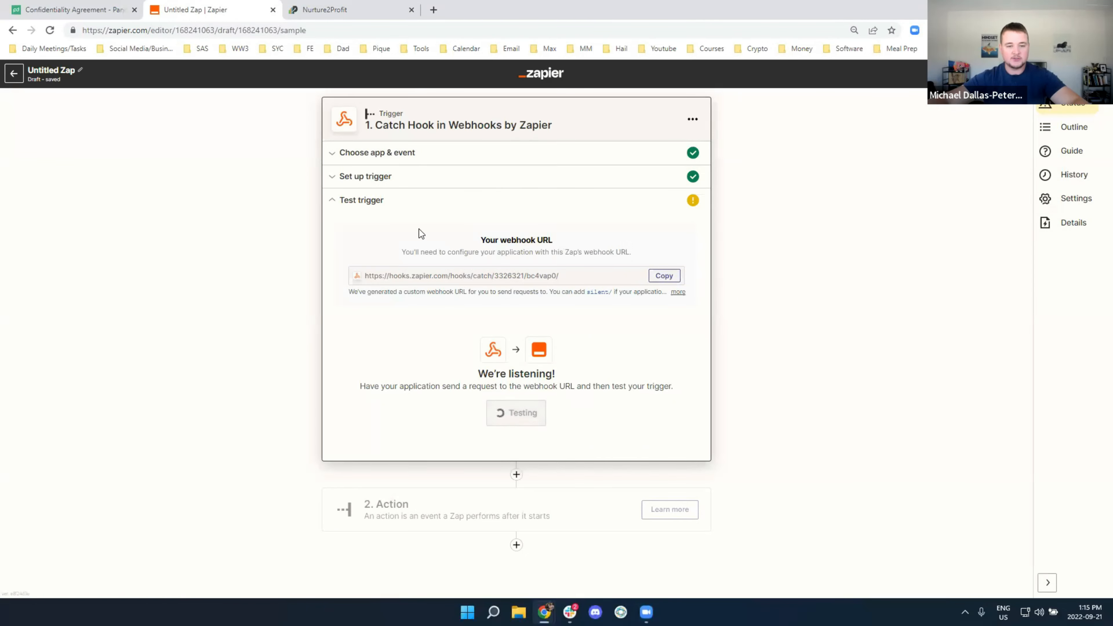
# Set the Test Company contact's Niche to 'Automotive Repair Shop' and return to the board
pyautogui.click(344, 10)
pyautogui.click(861, 195)
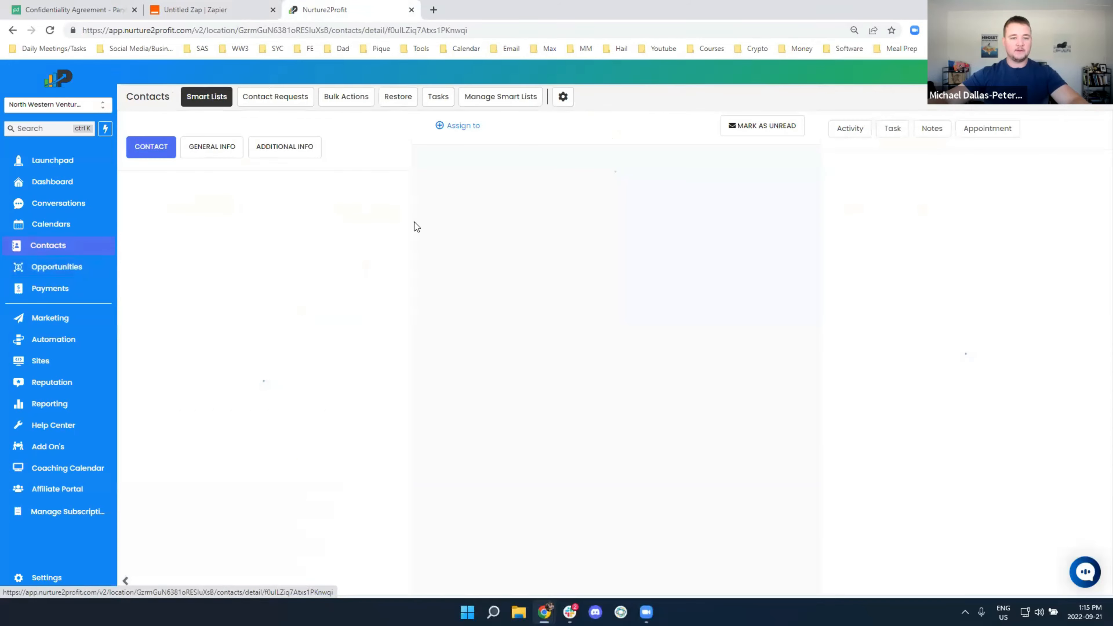
pyautogui.click(284, 151)
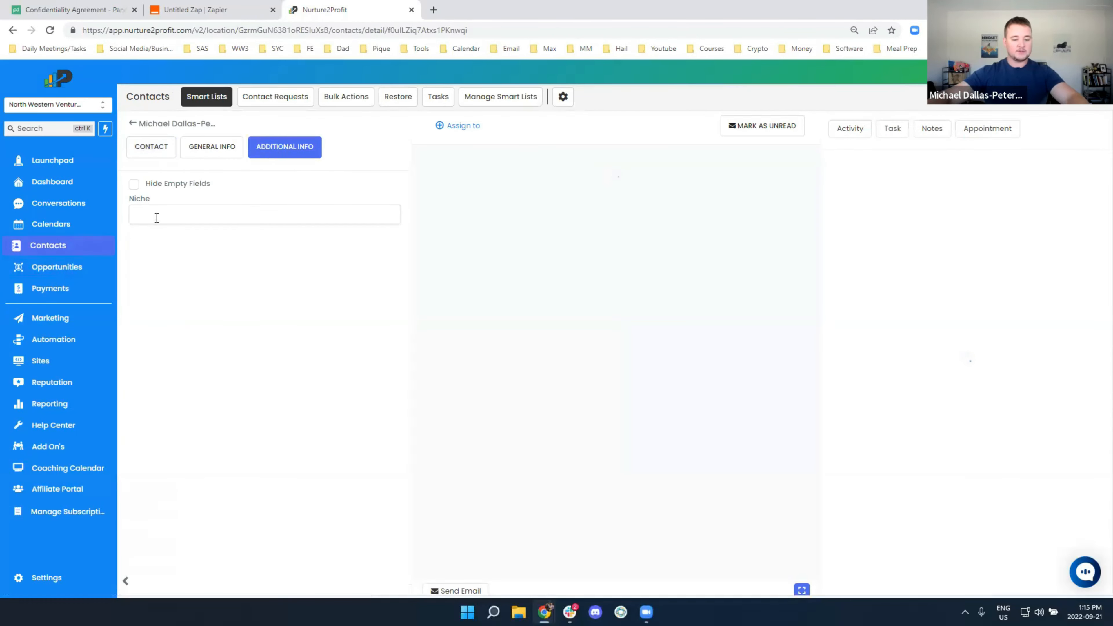
pyautogui.click(157, 218)
pyautogui.write('Automo')
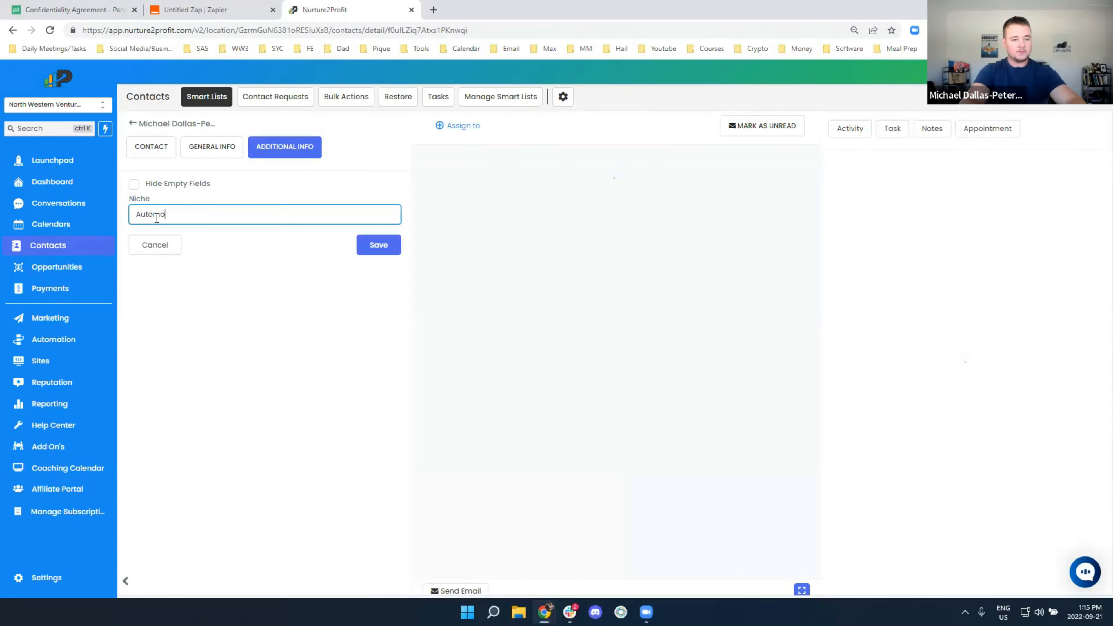
pyautogui.write('tive Repair Shop')
pyautogui.press('Return')
pyautogui.click(133, 128)
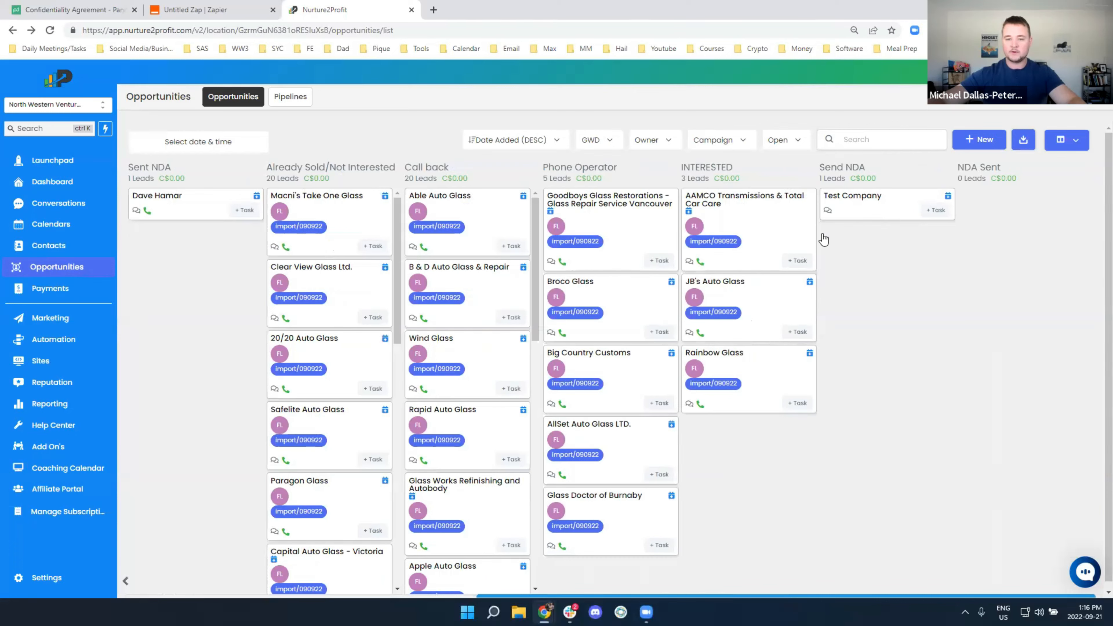
# Drag the Test Company card on the board, then load more captured webhook requests in Zapier
pyautogui.moveTo(826, 204); pyautogui.dragTo(894, 205)
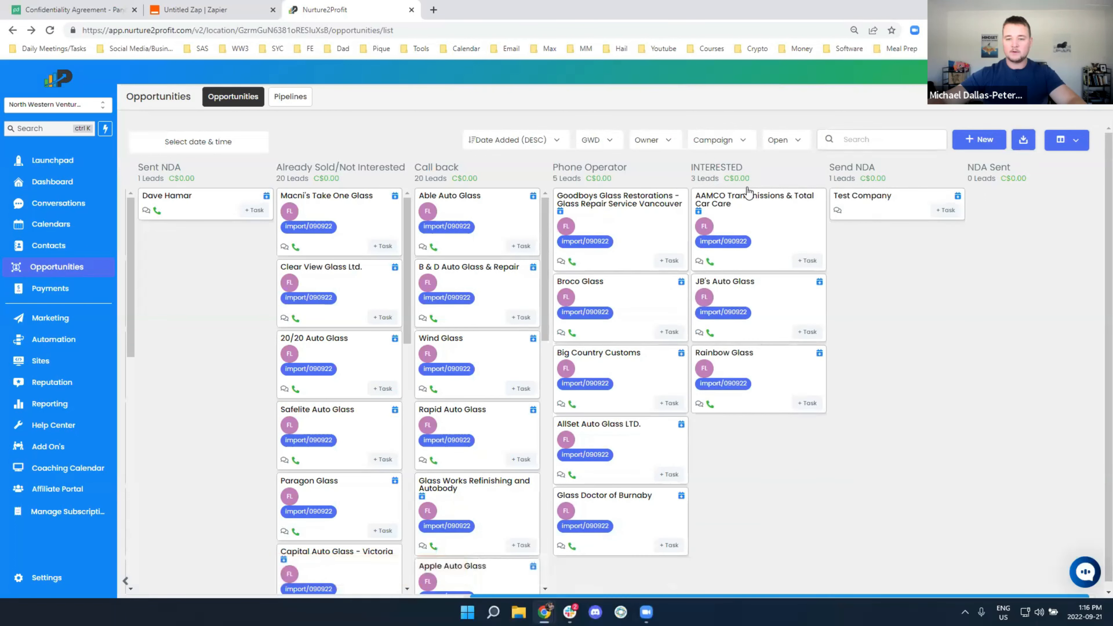
pyautogui.click(228, 10)
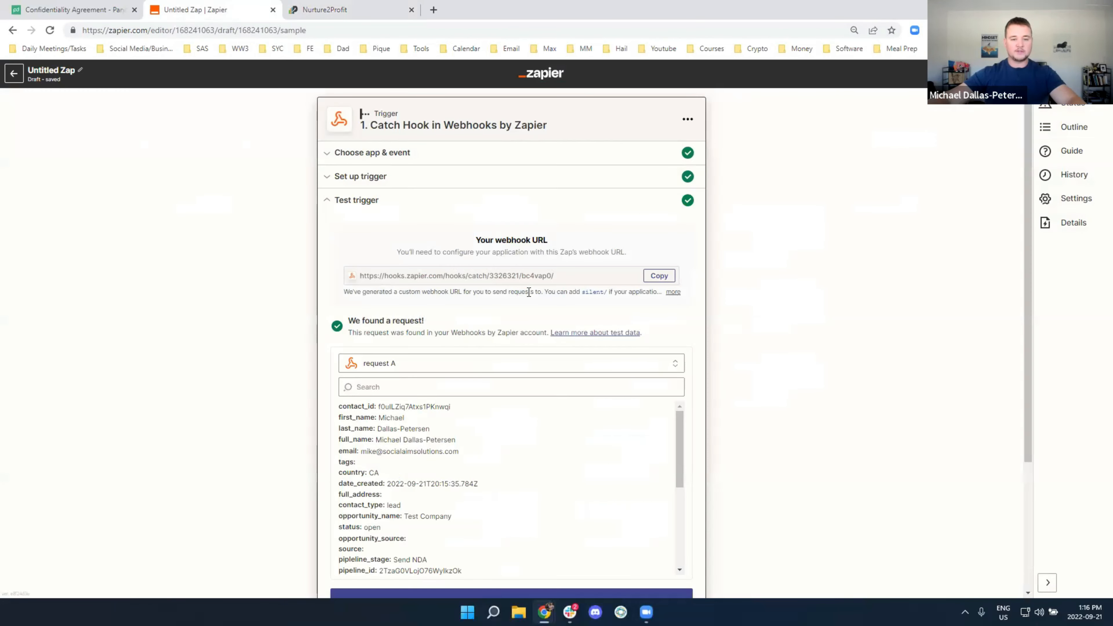
pyautogui.click(509, 368)
pyautogui.click(485, 442)
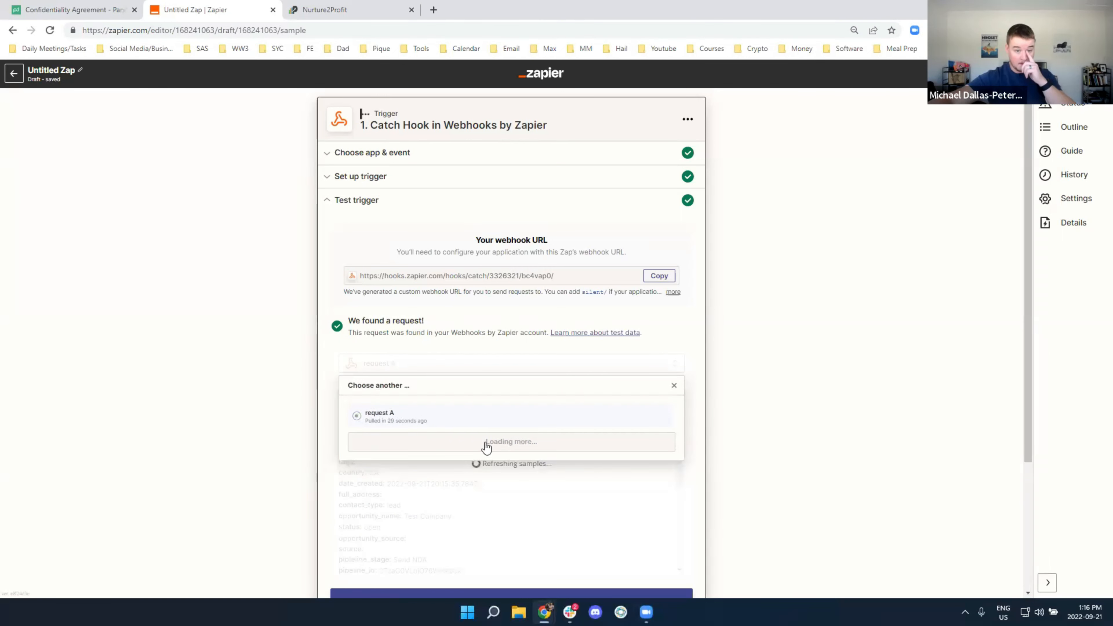
pyautogui.click(497, 469)
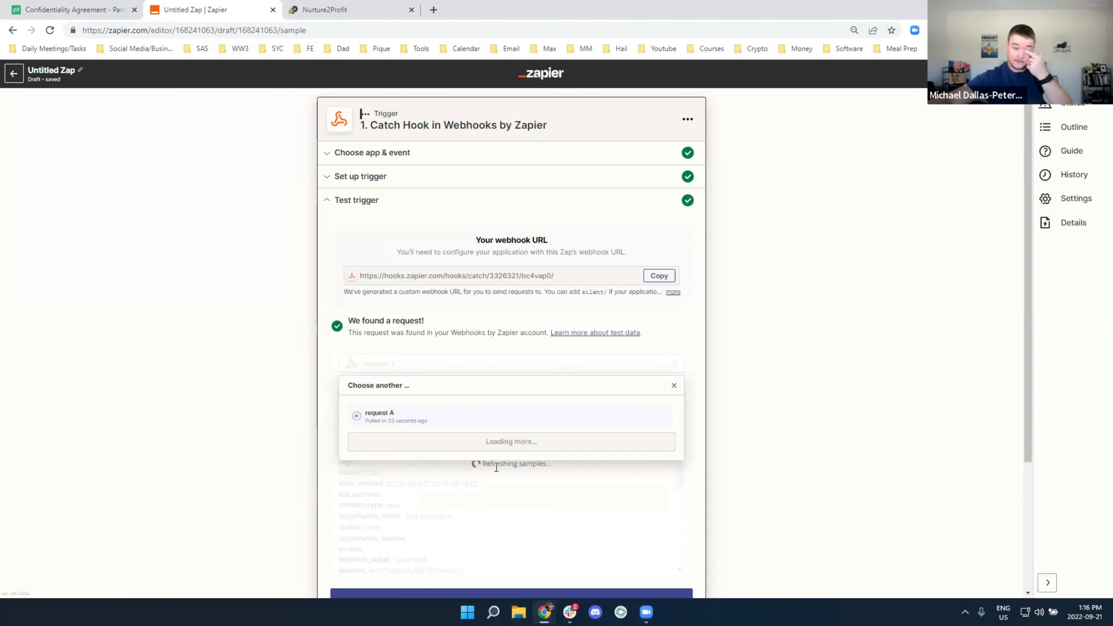
pyautogui.click(496, 469)
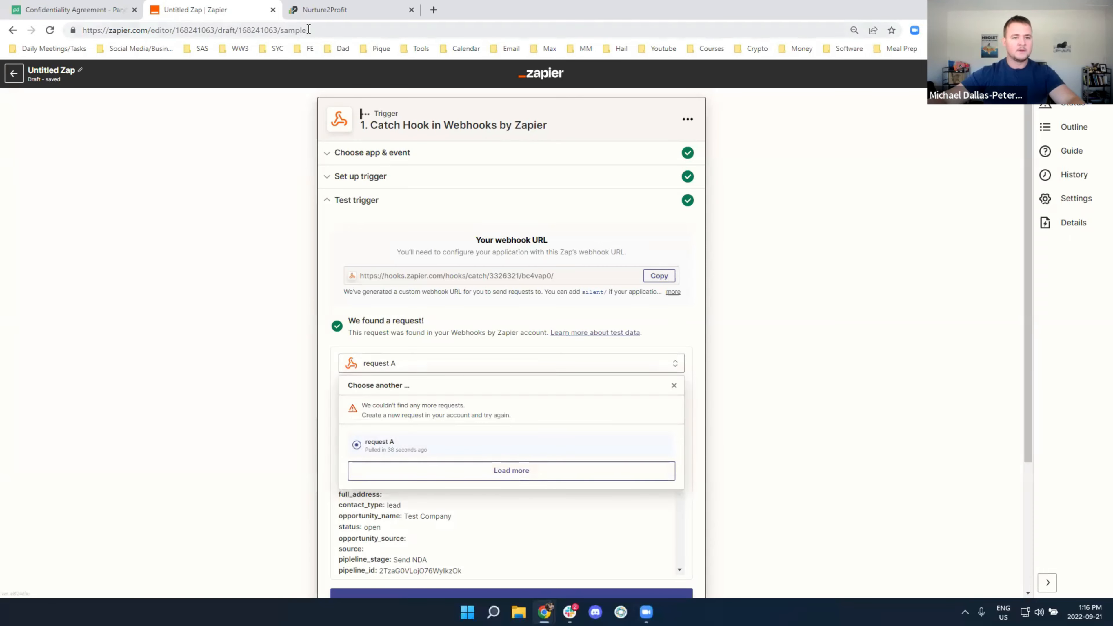
# Move the card again and recheck Zapier's webhook requests; still only request A
pyautogui.click(324, 10)
pyautogui.moveTo(872, 212); pyautogui.dragTo(864, 234)
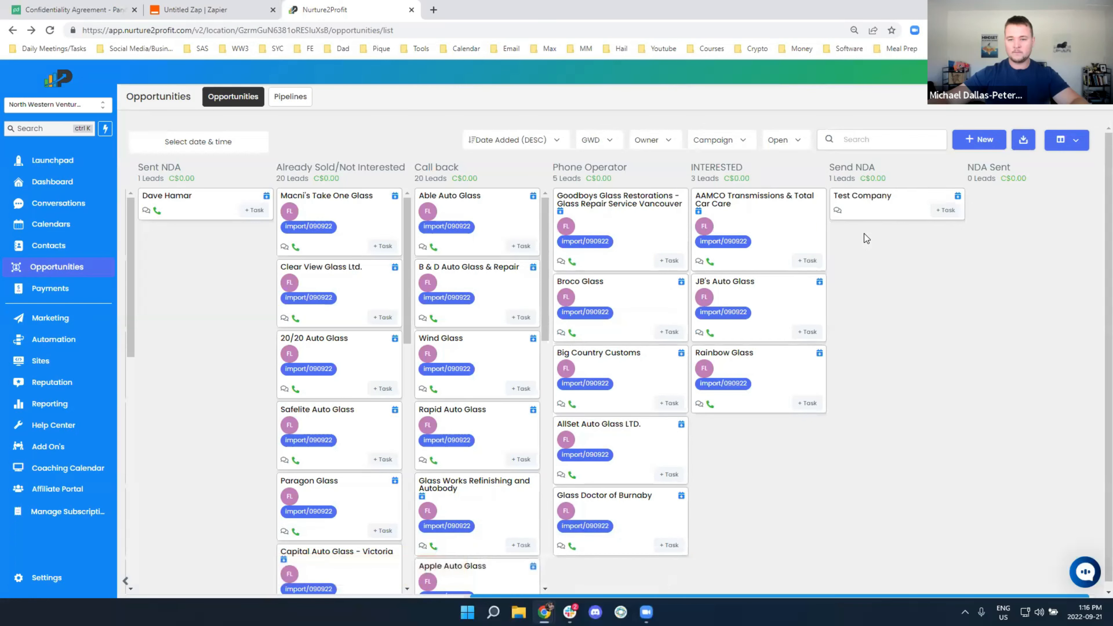
pyautogui.click(184, 9)
pyautogui.click(501, 478)
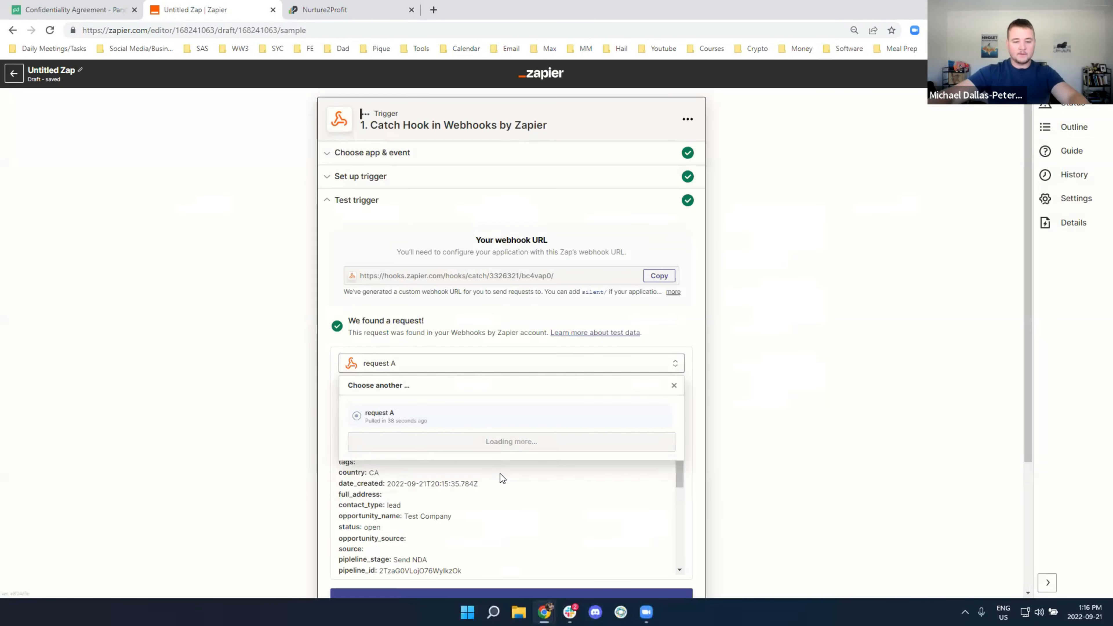
pyautogui.click(500, 470)
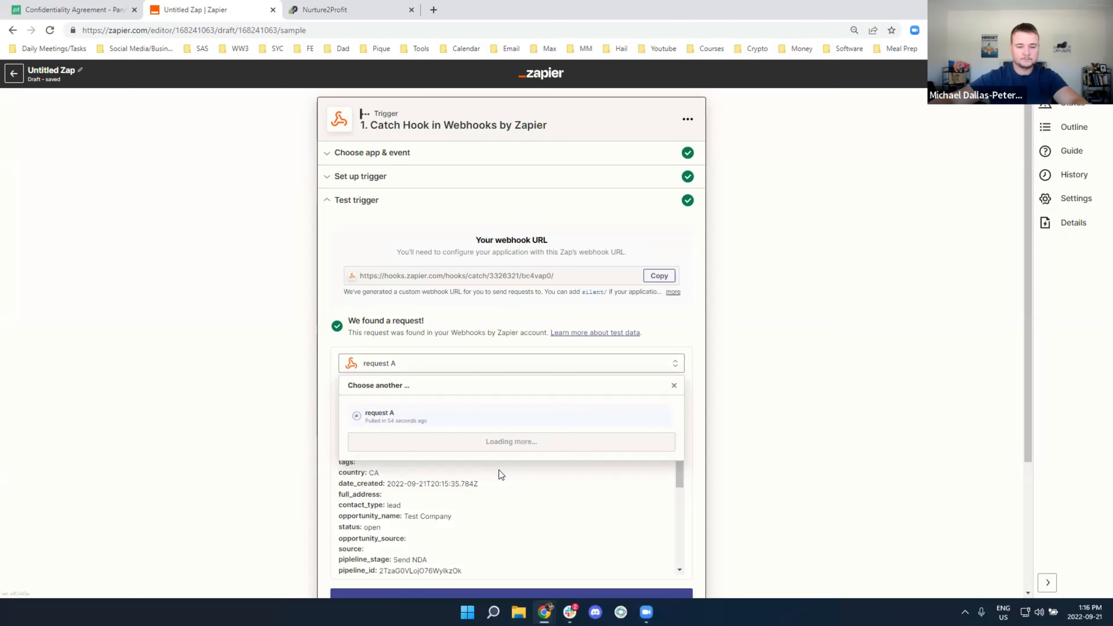
pyautogui.click(499, 470)
pyautogui.click(320, 9)
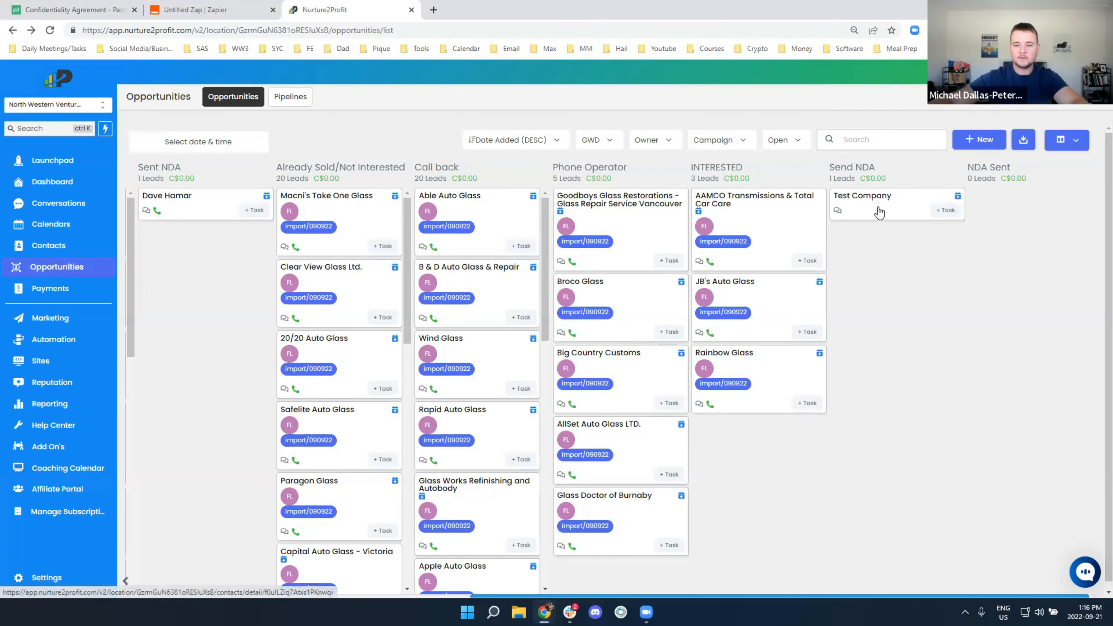
# Allow contacts to re-enter the Send a Proposal Automation workflow repeatedly
pyautogui.moveTo(911, 203); pyautogui.dragTo(880, 205)
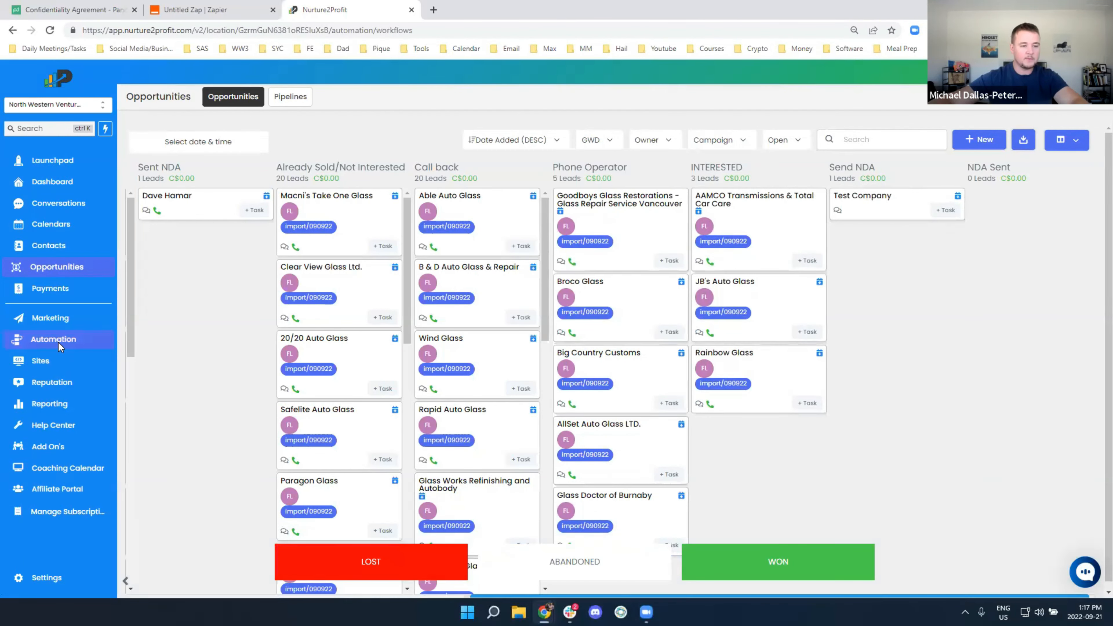
pyautogui.click(58, 343)
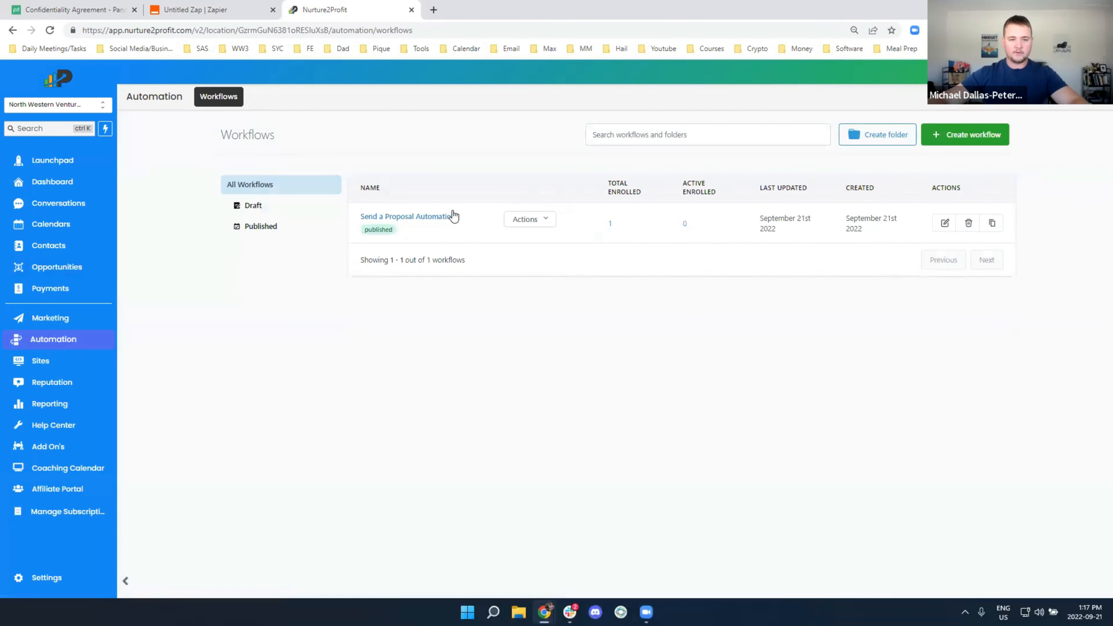
pyautogui.click(406, 217)
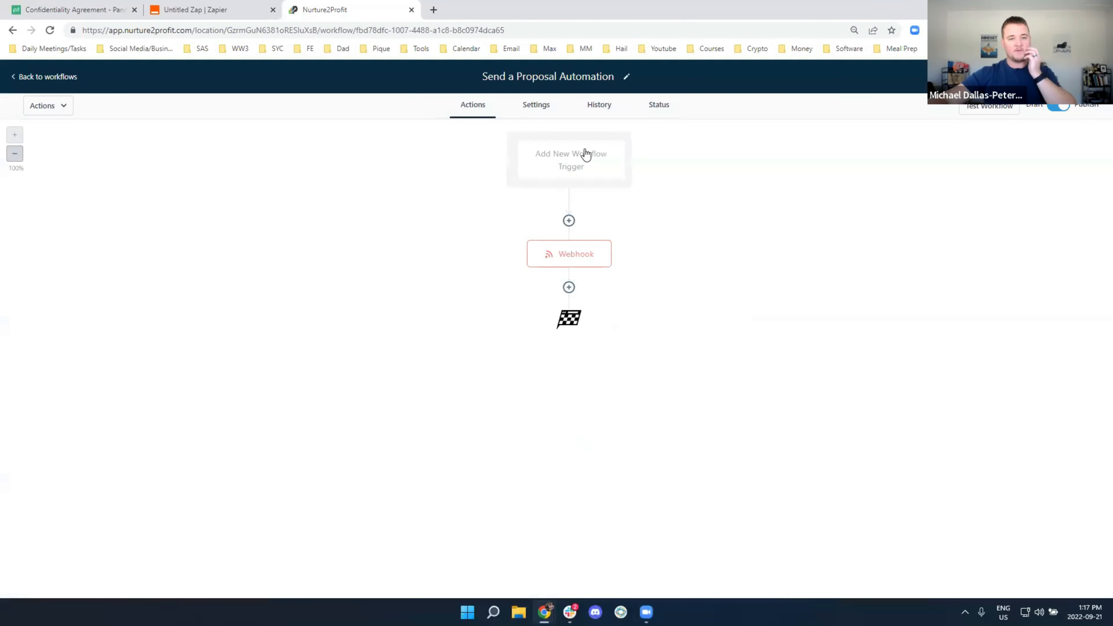
pyautogui.click(661, 106)
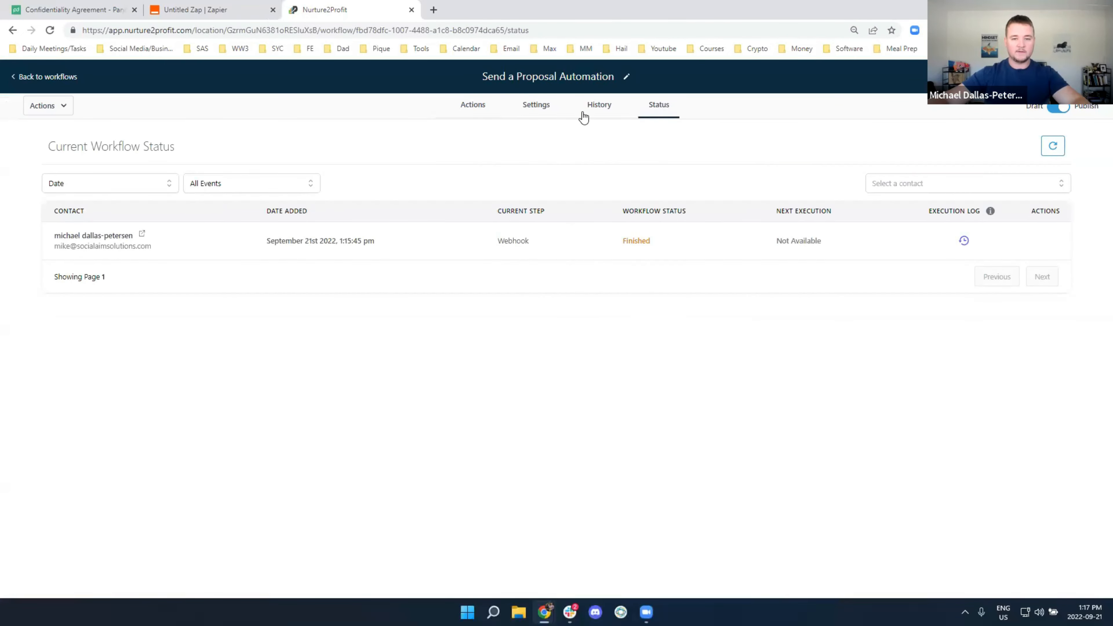
pyautogui.click(540, 107)
pyautogui.click(484, 411)
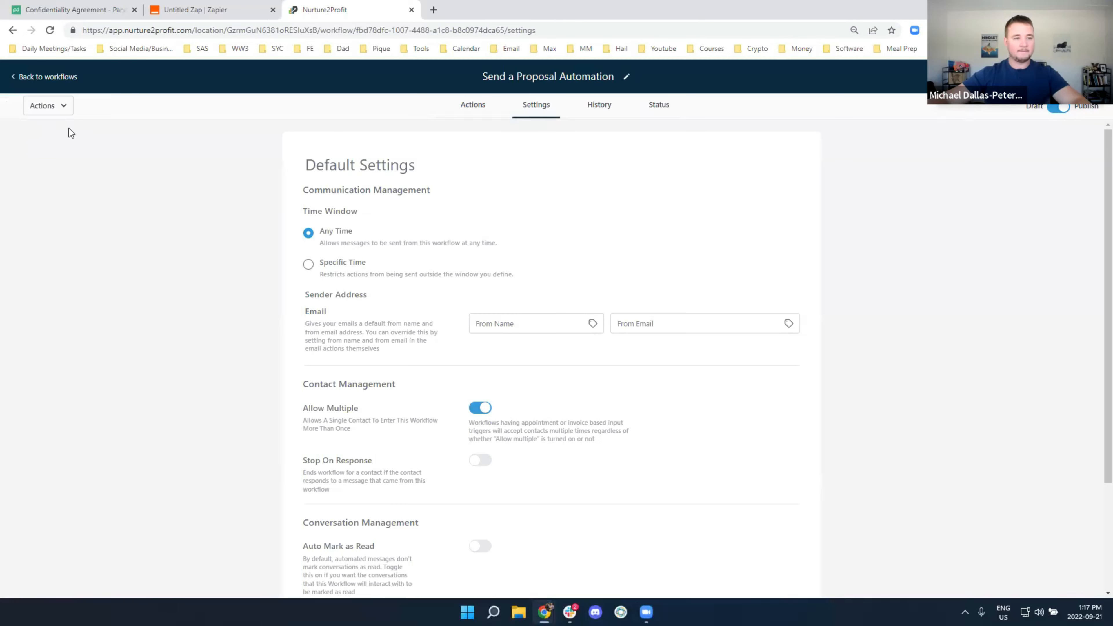
pyautogui.click(54, 74)
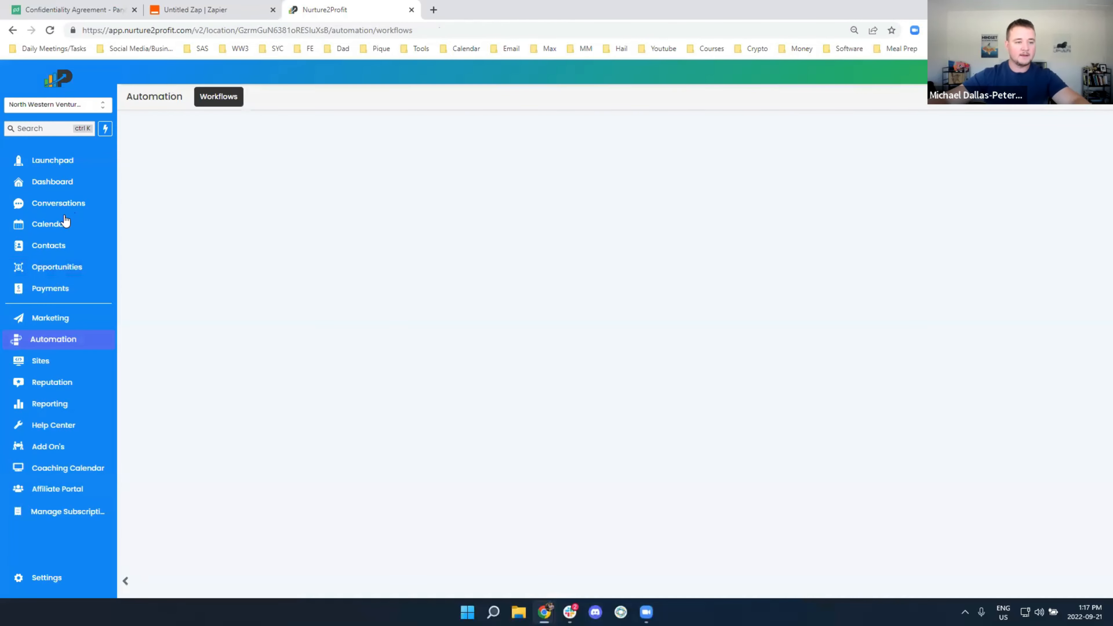
# Move the Test Company card into the Send NDA column on the opportunities board
pyautogui.click(66, 266)
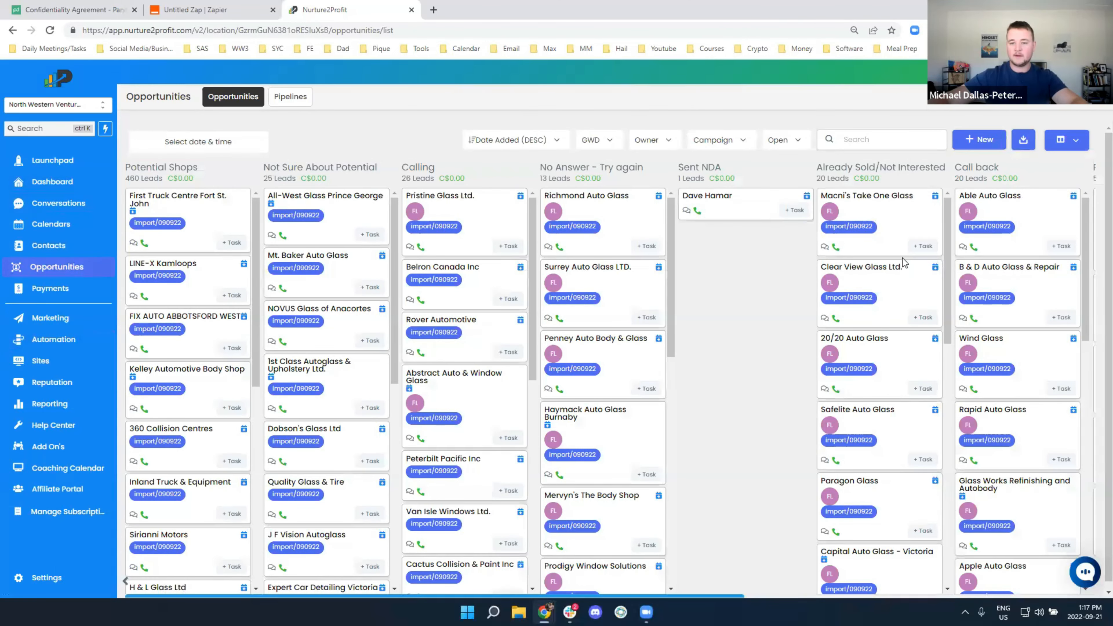
pyautogui.hscroll(10, 903, 258)
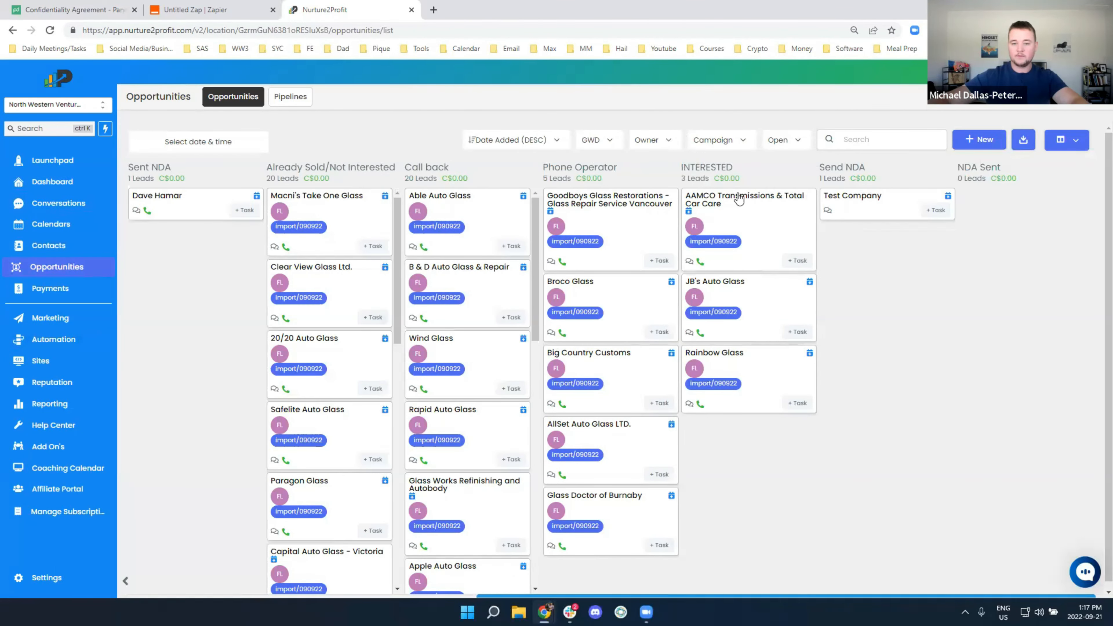
pyautogui.moveTo(852, 196); pyautogui.dragTo(892, 235)
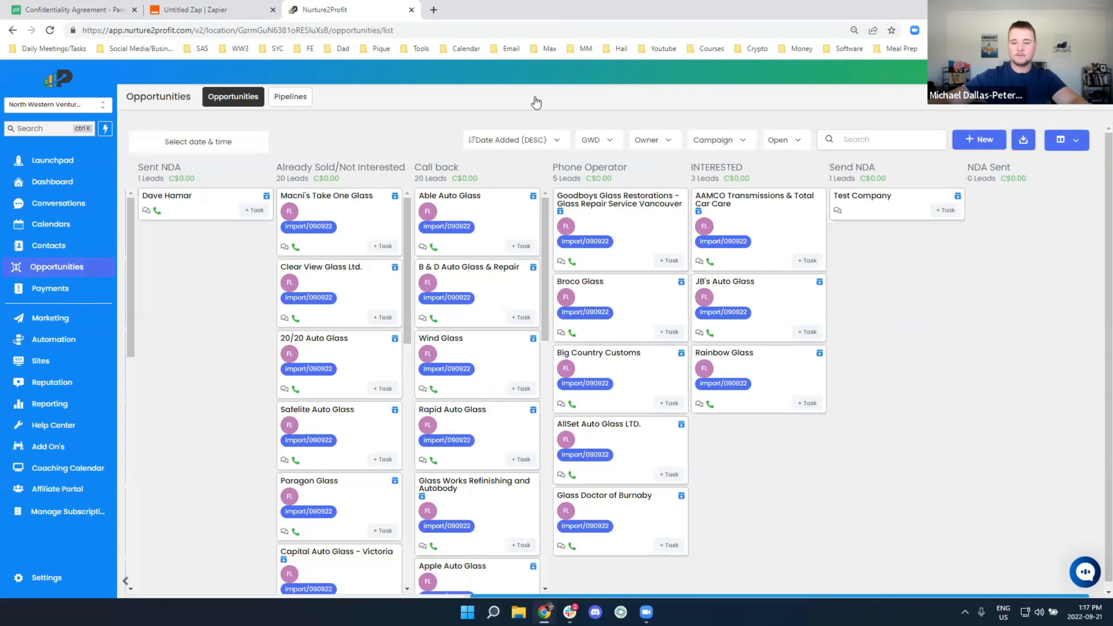
pyautogui.click(206, 10)
# Load the newer webhook requests and use request B as the trigger sample
pyautogui.click(489, 477)
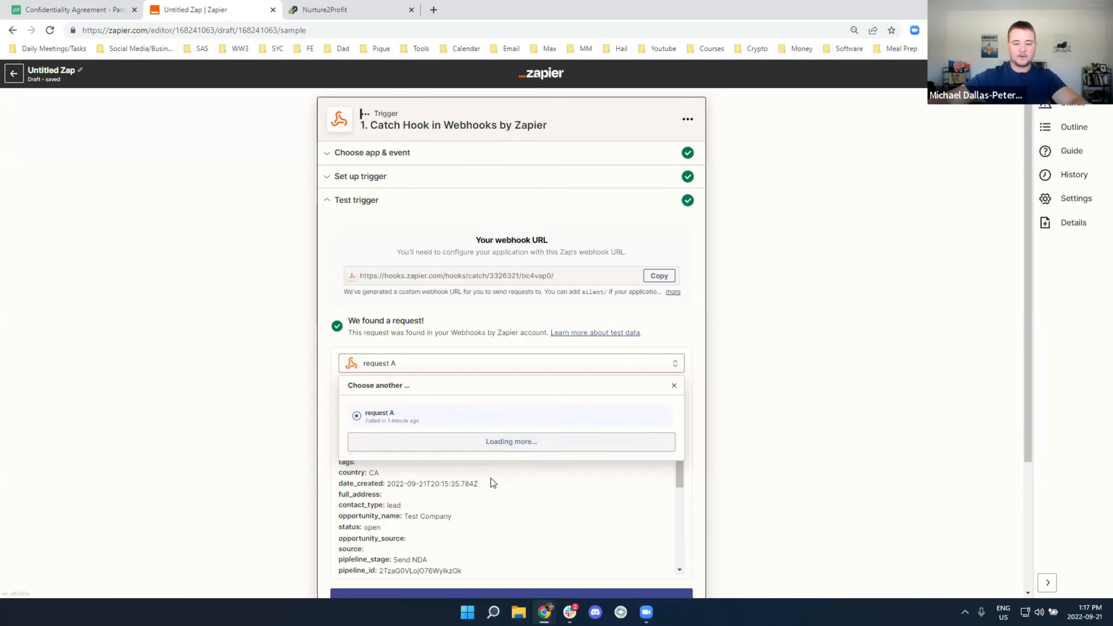
pyautogui.click(465, 419)
pyautogui.scroll(-4, 349, 375)
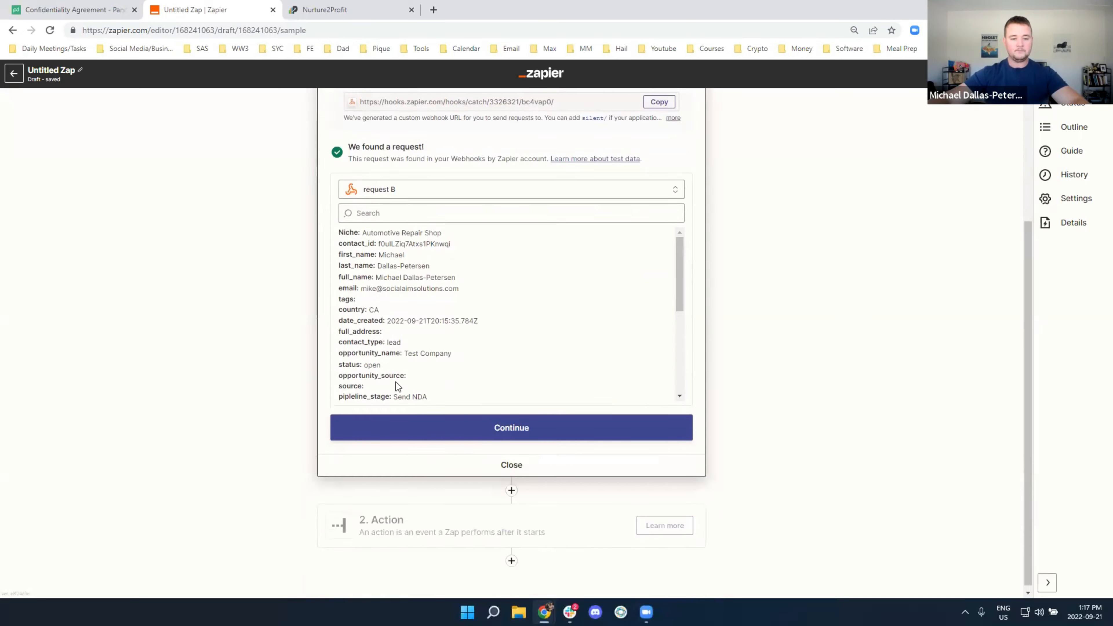
pyautogui.click(481, 429)
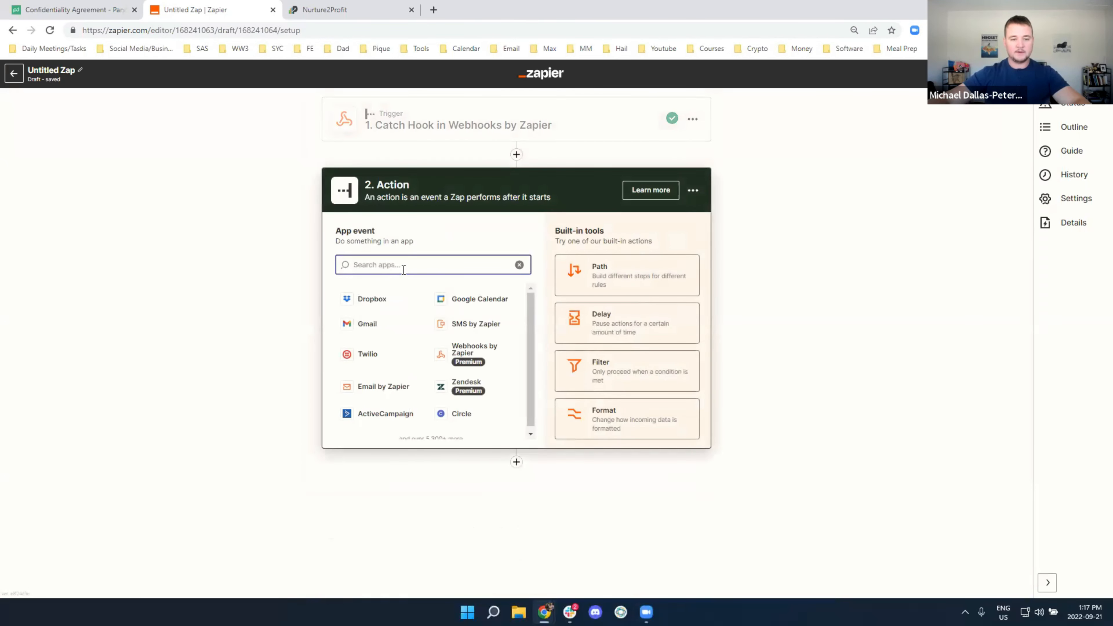
# Add a PandaDoc Create Document action connected to the first PandaDoc account
pyautogui.write('pandad')
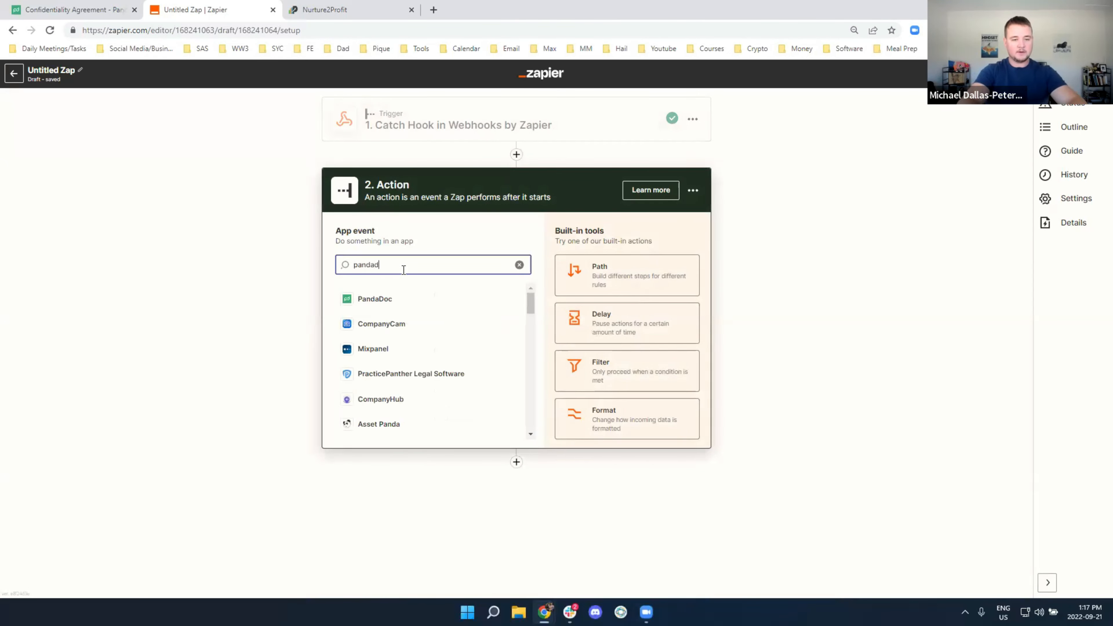
pyautogui.click(391, 300)
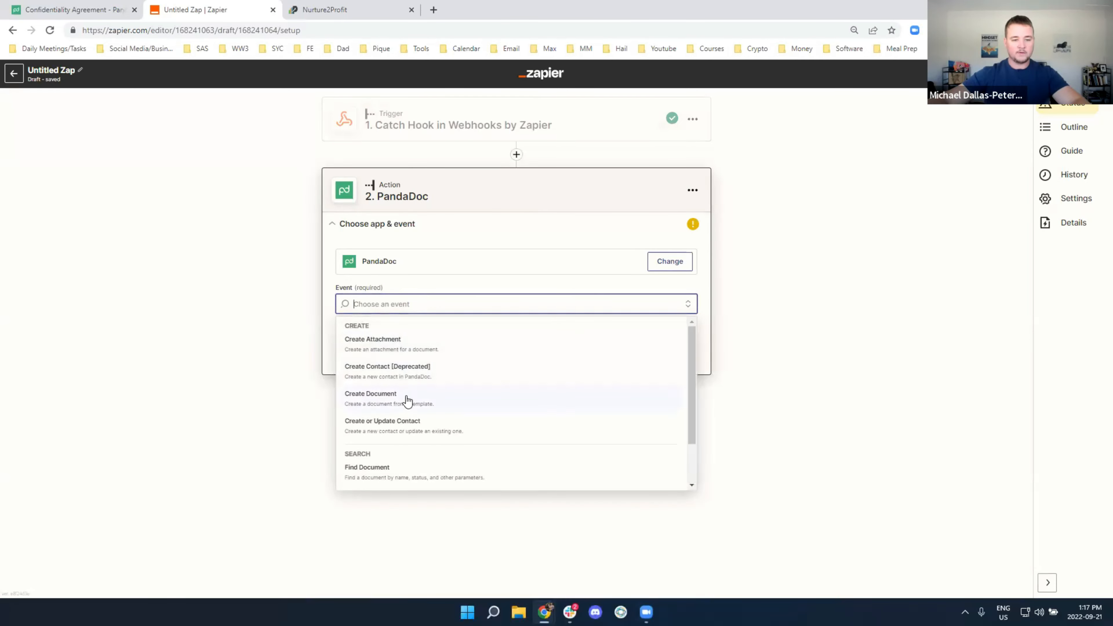
pyautogui.click(407, 401)
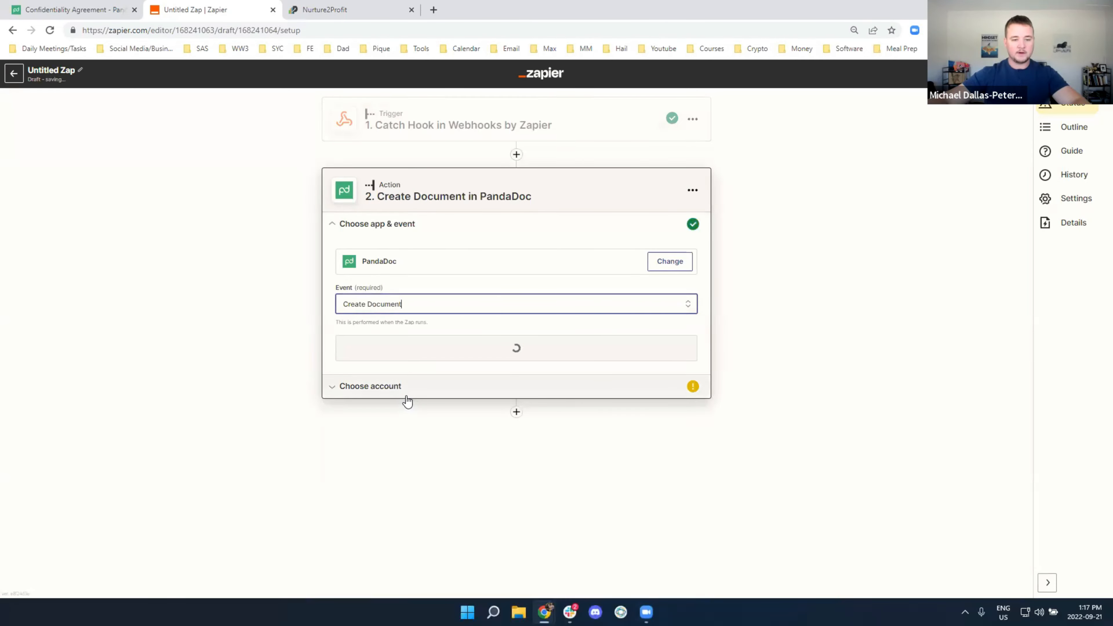
pyautogui.click(464, 354)
pyautogui.click(419, 290)
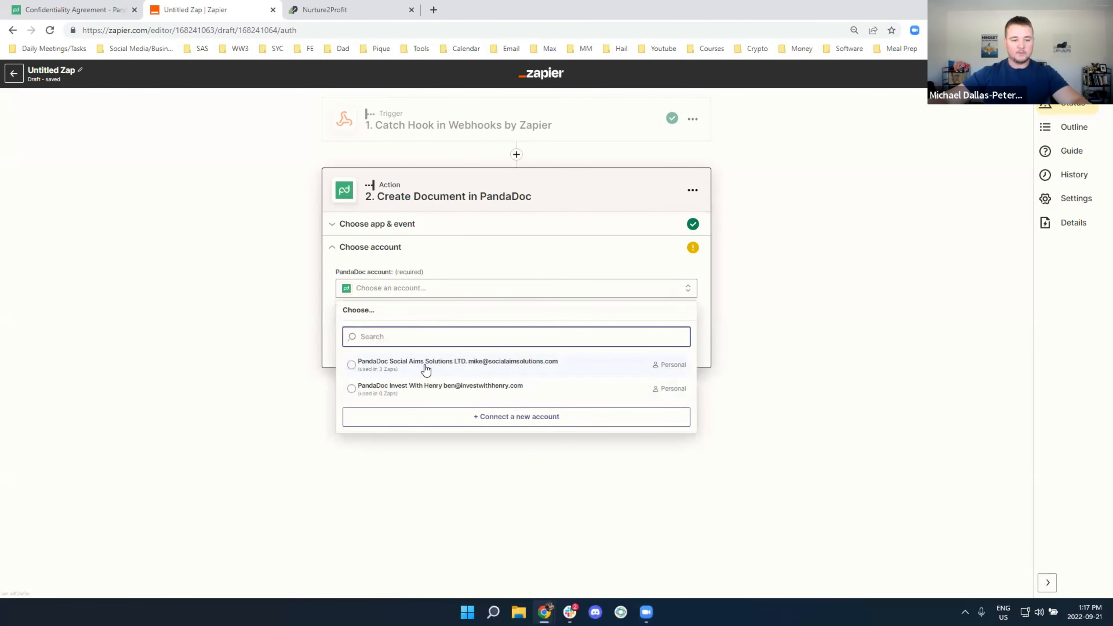
pyautogui.click(420, 365)
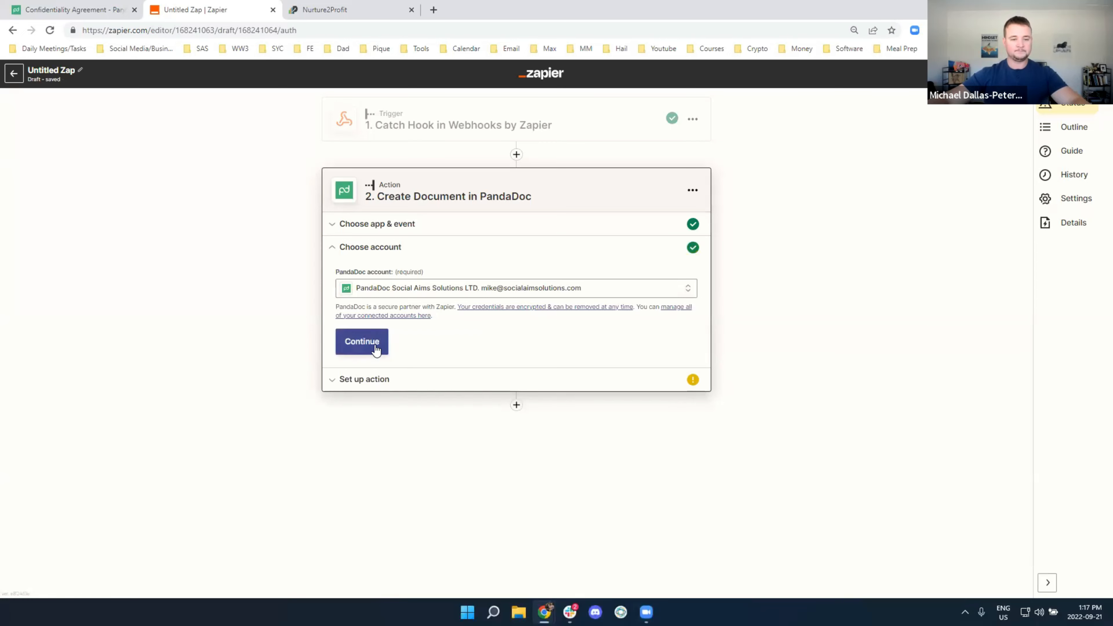
pyautogui.click(368, 344)
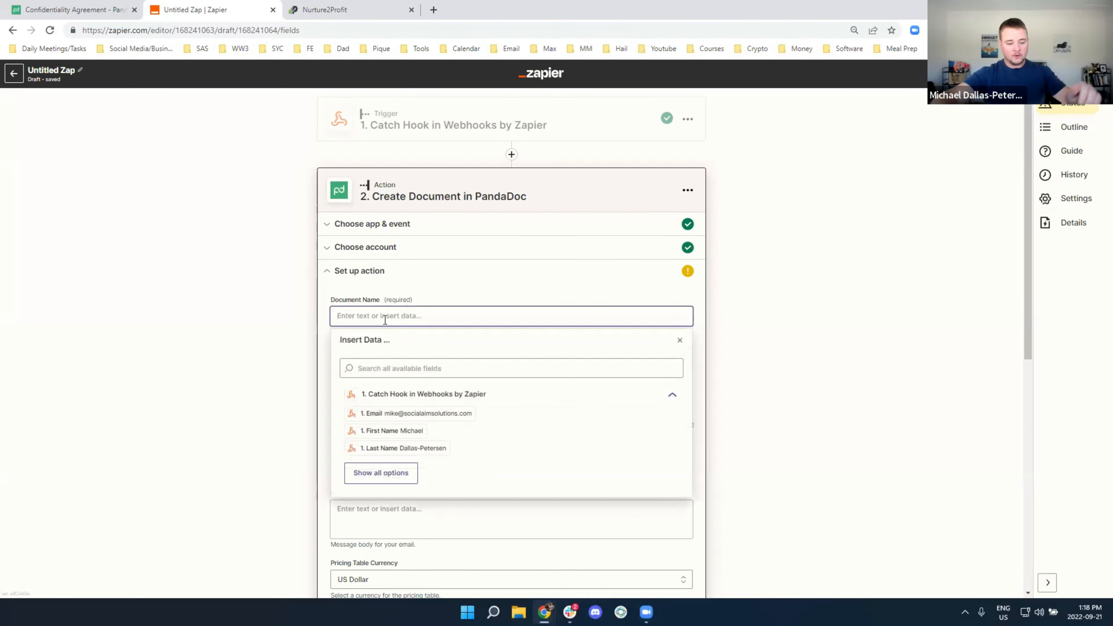
# Name the document 'Confidentiality Agreement with ' followed by the Opportunity Name
pyautogui.write('NDA')
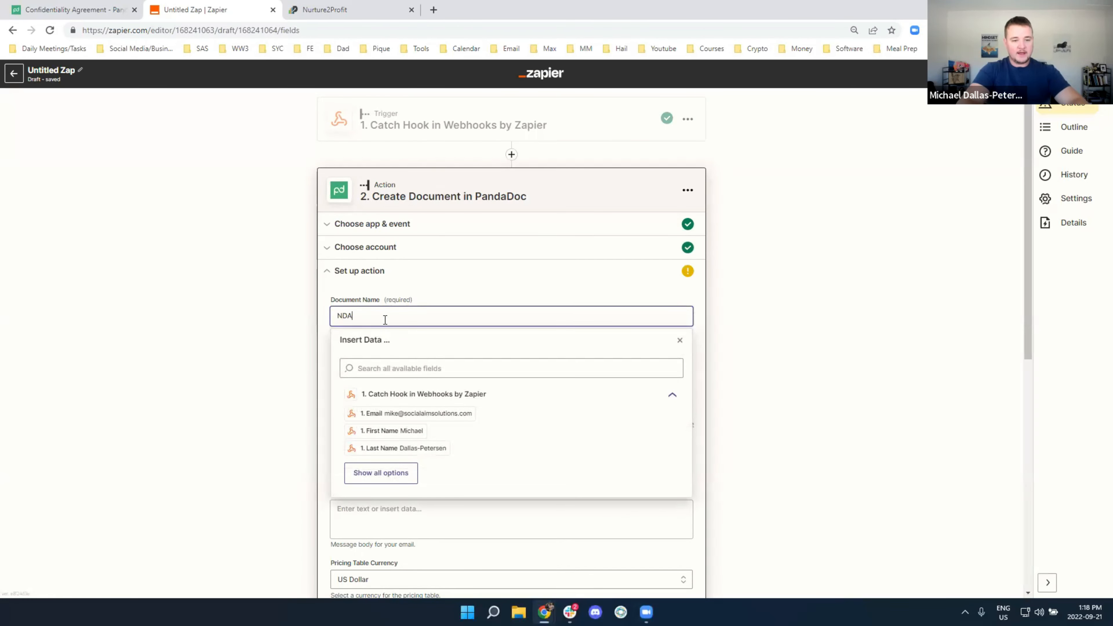
pyautogui.press('BackSpace')
pyautogui.press('BackSpace')
pyautogui.write('Confidentiality Agreement with')
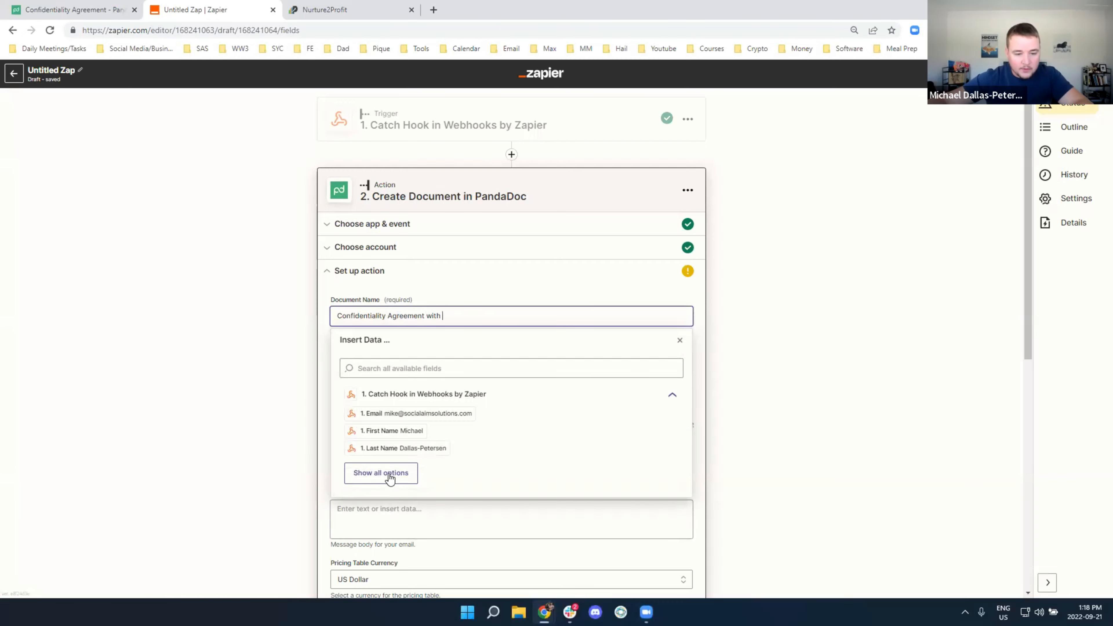
pyautogui.click(381, 473)
pyautogui.scroll(-1, 436, 438)
pyautogui.scroll(-2, 437, 440)
pyautogui.click(436, 440)
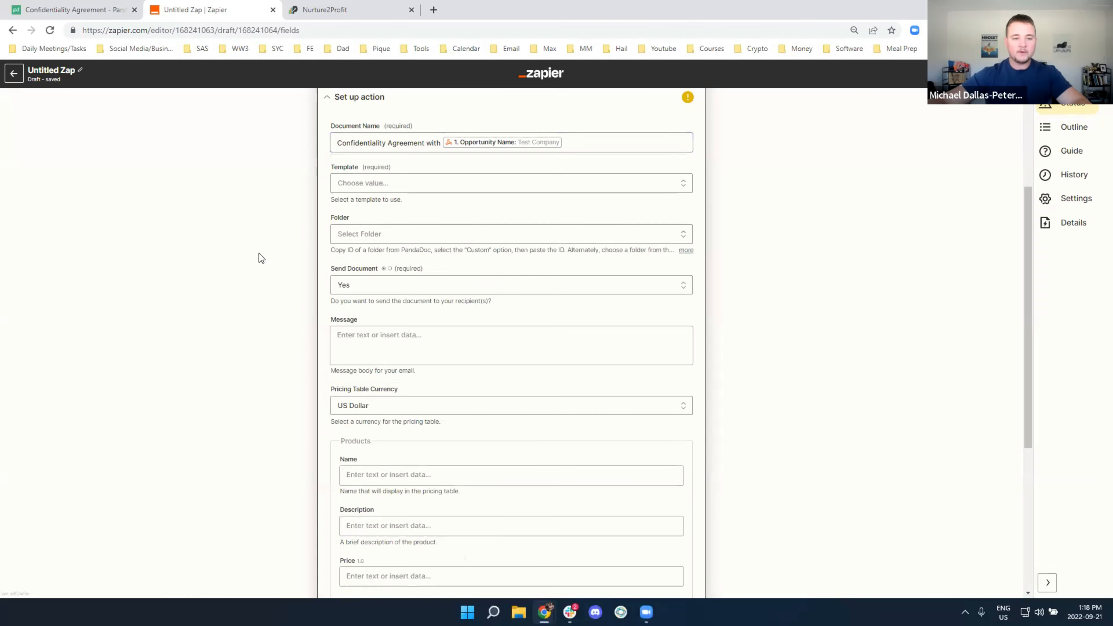
# Base the document on the Confidentiality Agreement template
pyautogui.click(385, 188)
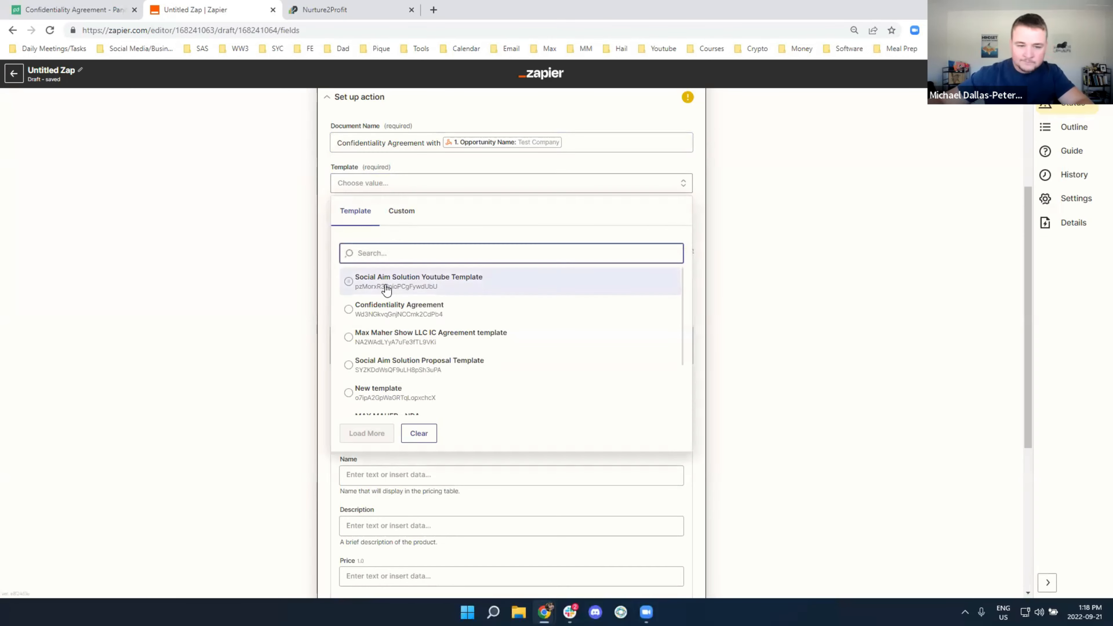
pyautogui.click(421, 308)
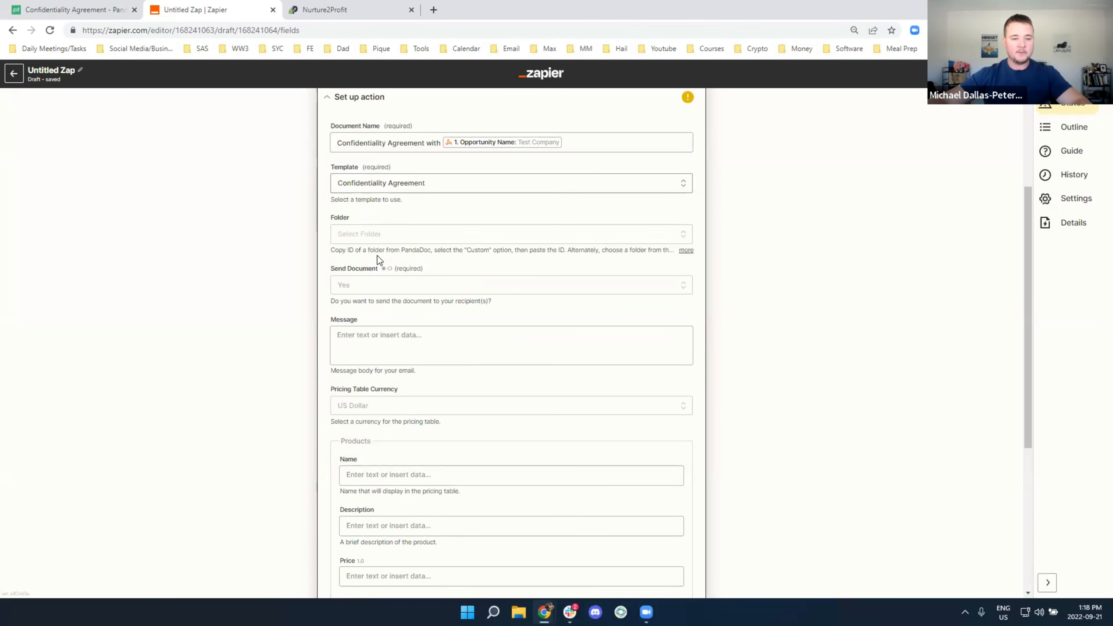
pyautogui.scroll(-3, 347, 287)
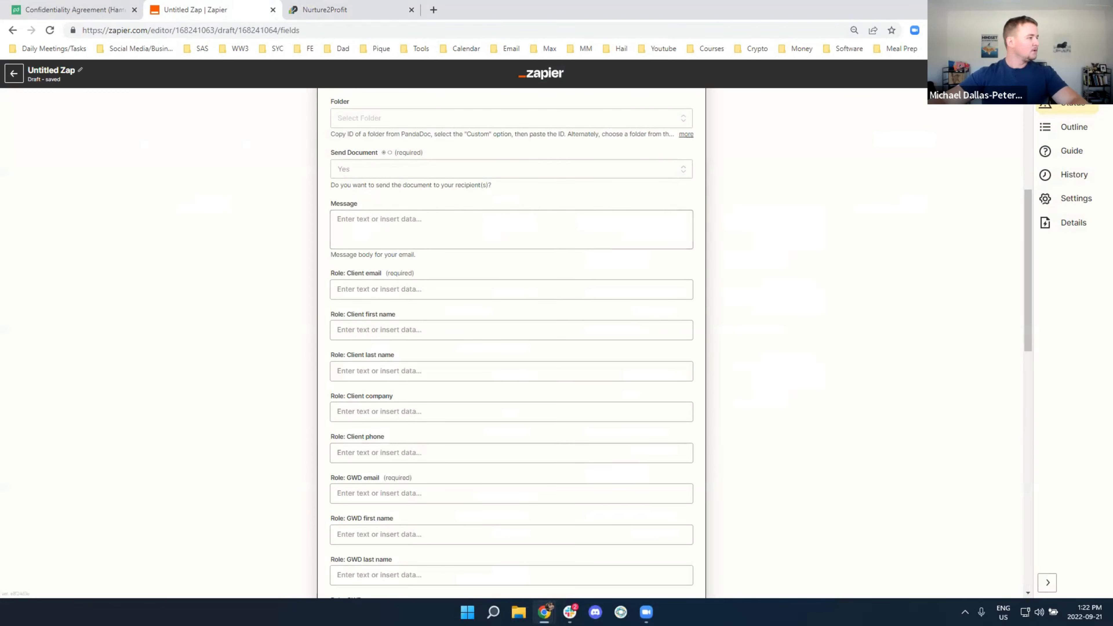
# Write the email message starting 'After you have complet…Please:' and paste the requested-information list
pyautogui.click(350, 222)
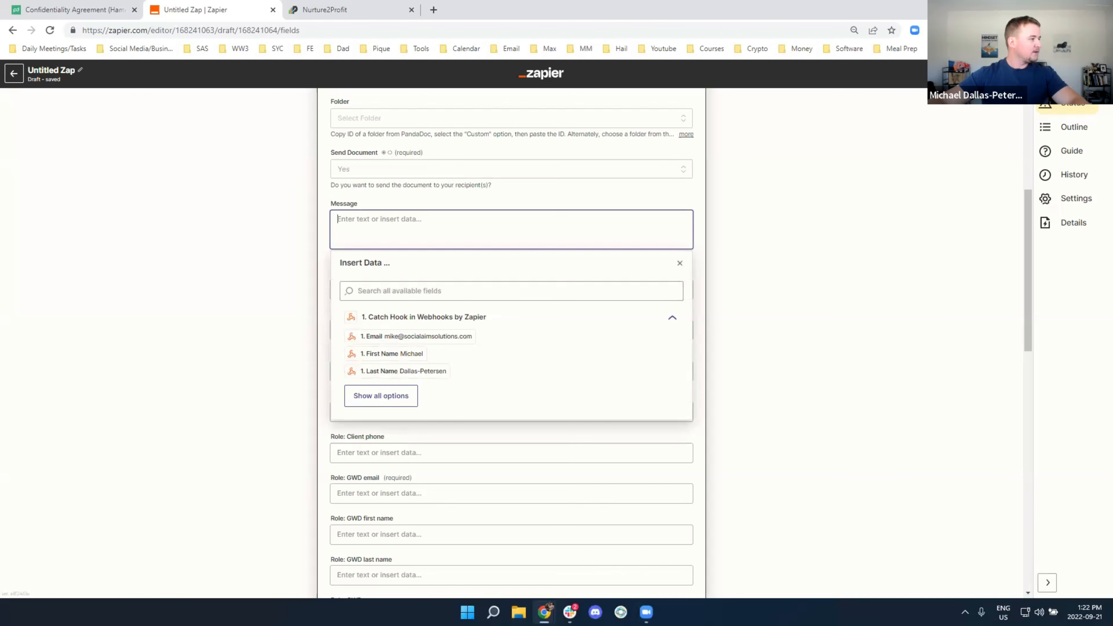
pyautogui.write('Af')
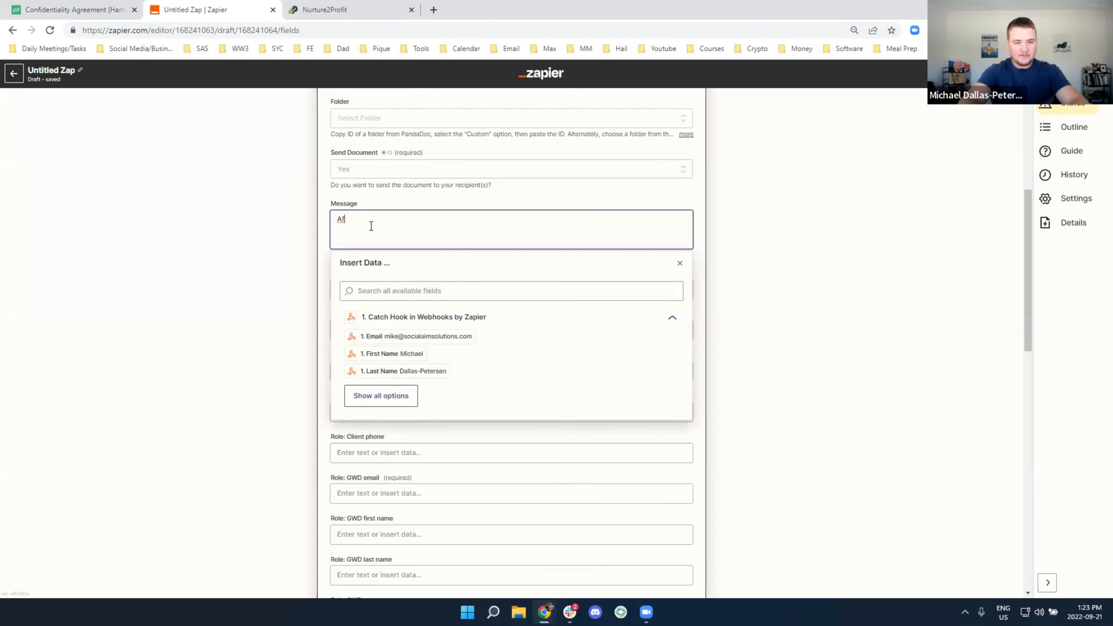
pyautogui.write('ter you have co')
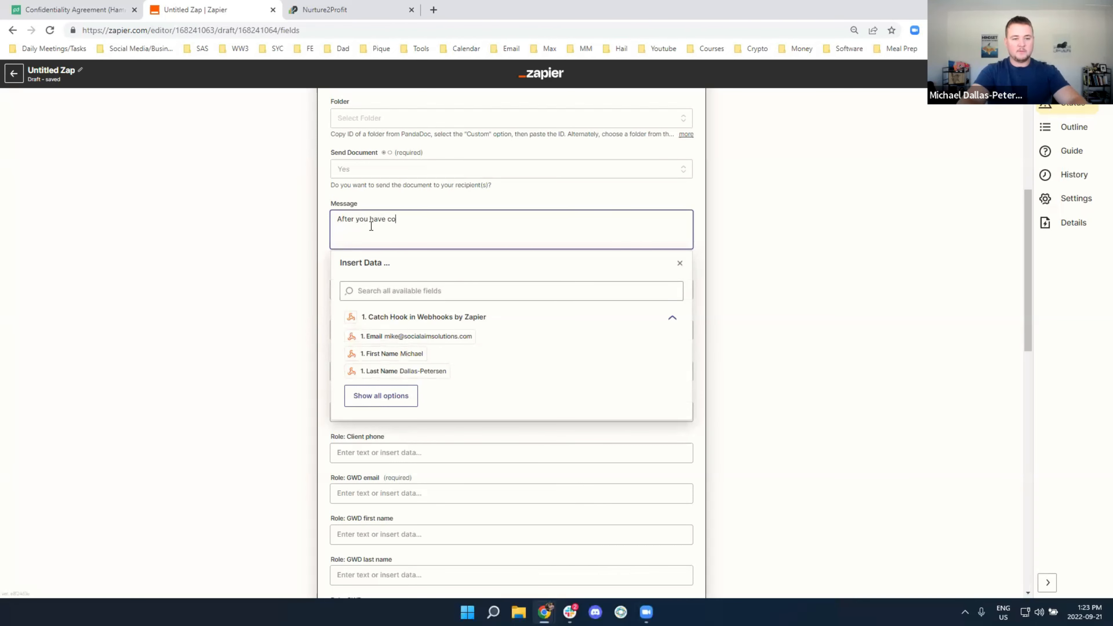
pyautogui.write('mpleted this confidentiality agreement.')
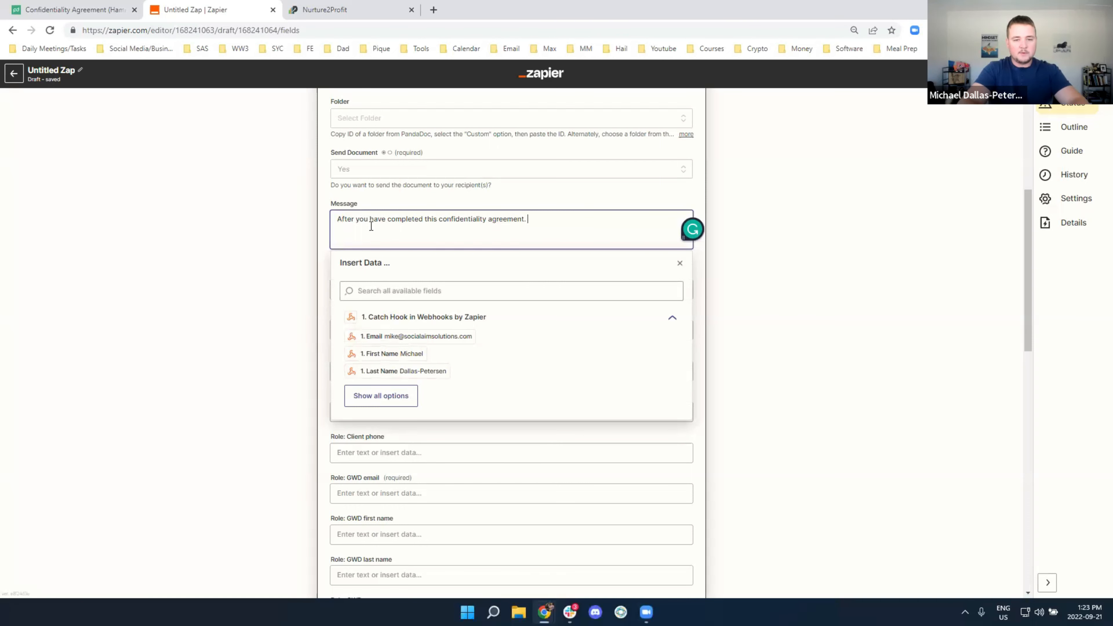
pyautogui.write('Please forward the following information to su')
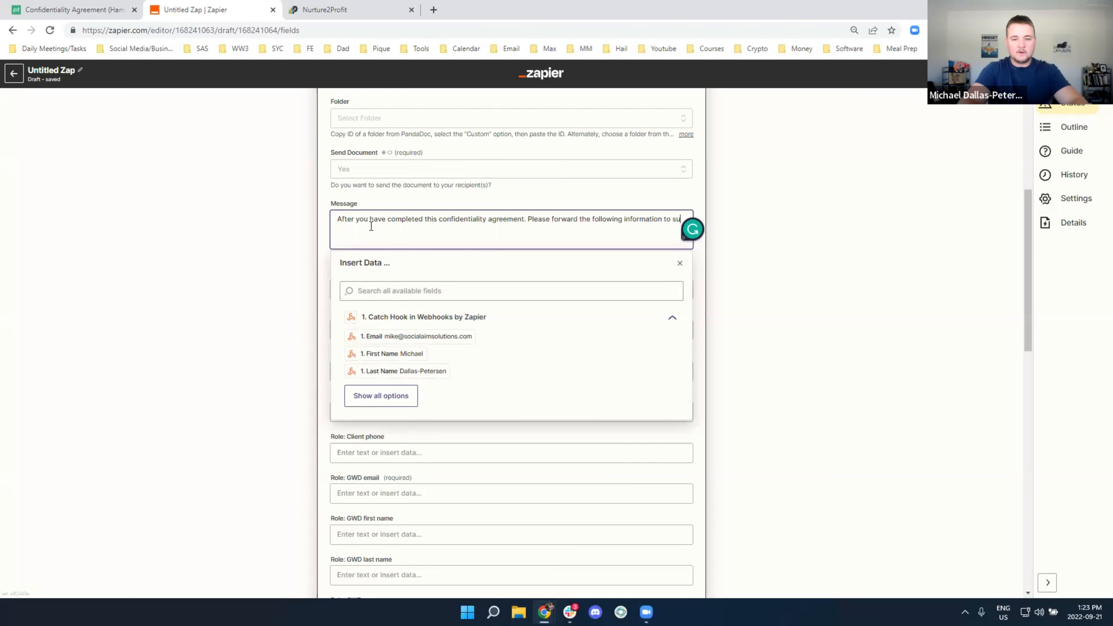
pyautogui.press('BackSpace')
pyautogui.press('BackSpace')
pyautogui.write('us:')
pyautogui.write("Recent 2 years financial statements Last 6 months P&L with year over year comparable numbers Summary of all lease obligations (if you own the real estate my preference is leasing long term rather than buy), fleet, equipment, fixtures etc. Summary of the forward load what's on the books, what's likely to land etc. (you can redact the names that's fine) Summary of any legal suits")
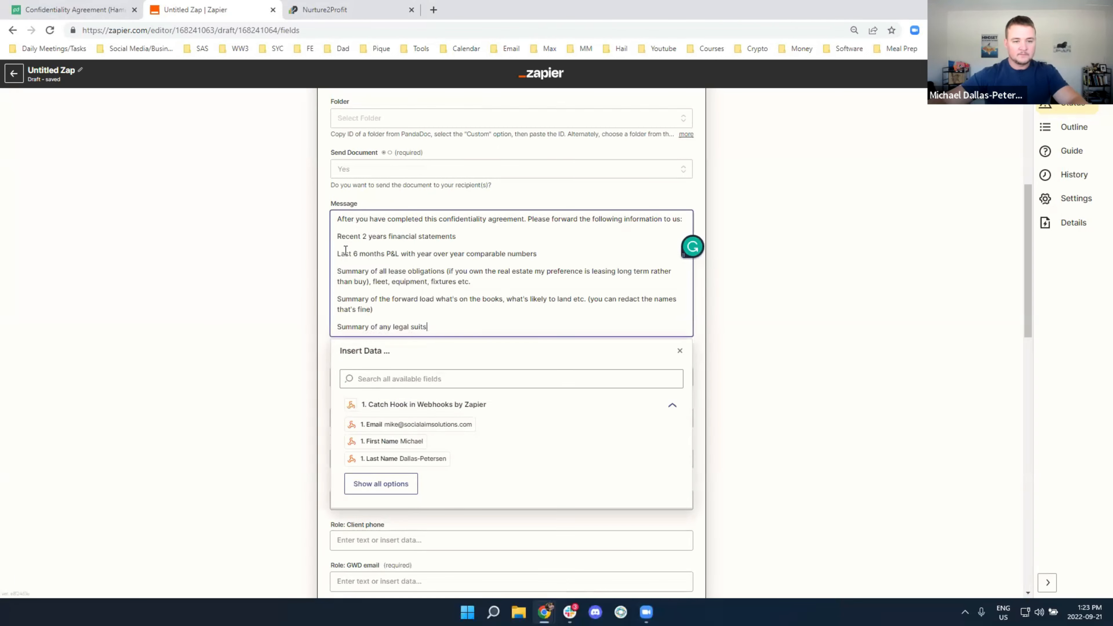
# Number the requested items 1) to 5) and apply the grammar corrections, replacing that's with is
pyautogui.click(337, 236)
pyautogui.write('1)')
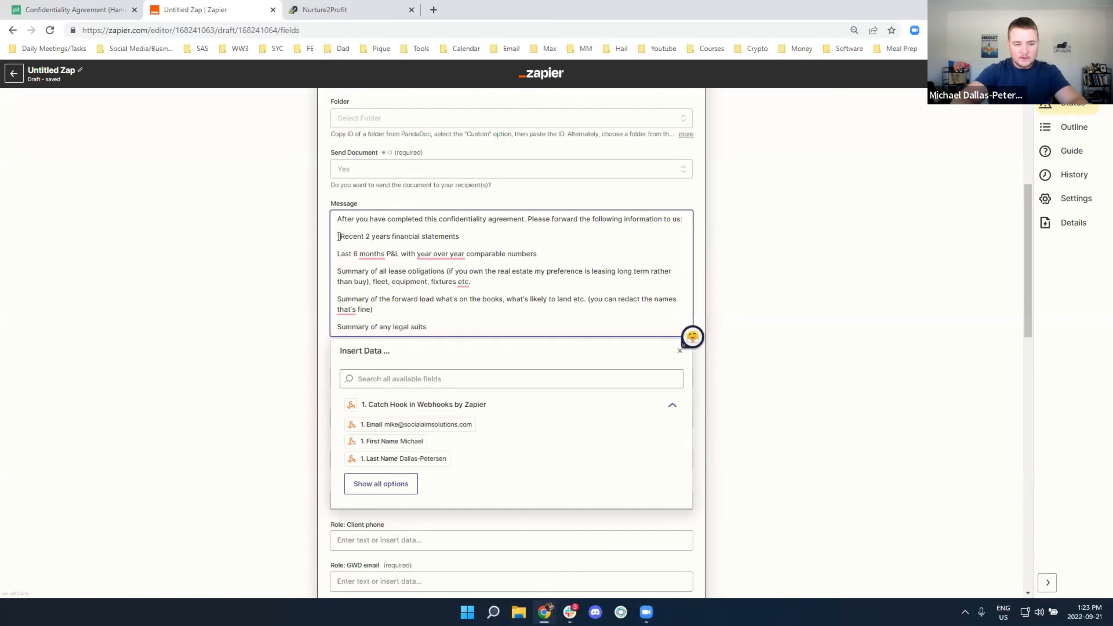
pyautogui.click(338, 254)
pyautogui.write('2)')
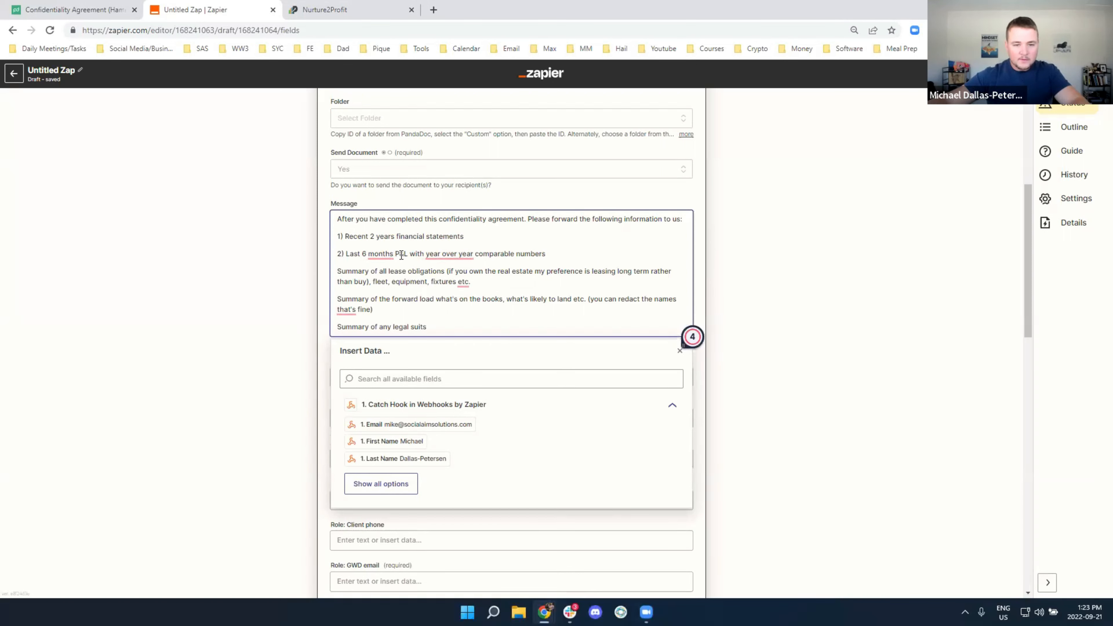
pyautogui.moveTo(450, 254)
pyautogui.moveTo(377, 254)
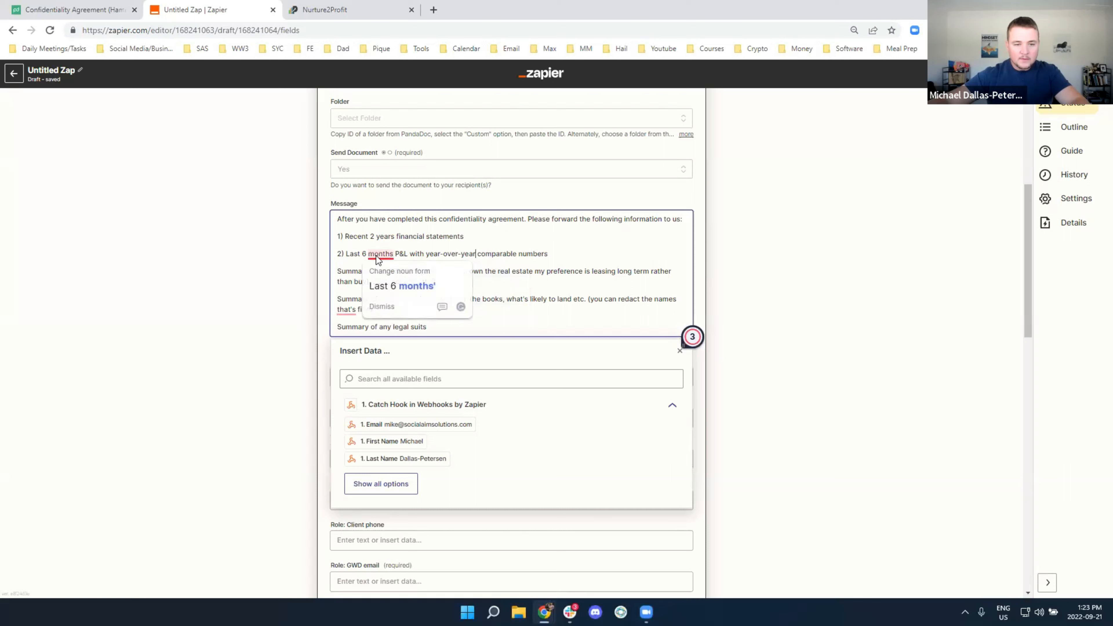
pyautogui.click(389, 287)
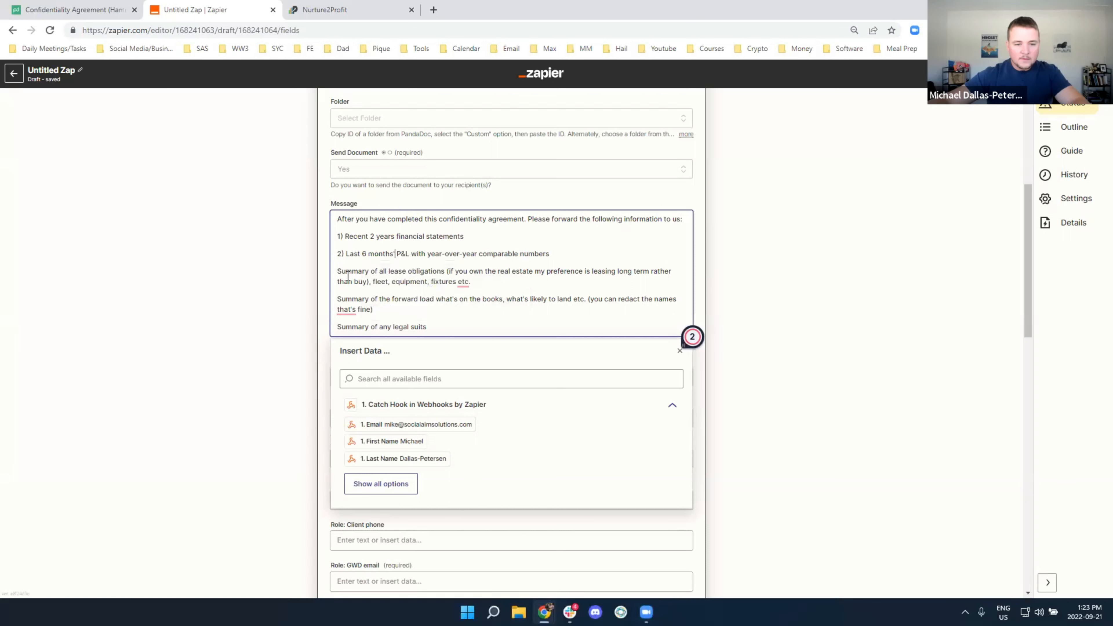
pyautogui.click(338, 277)
pyautogui.write('3)')
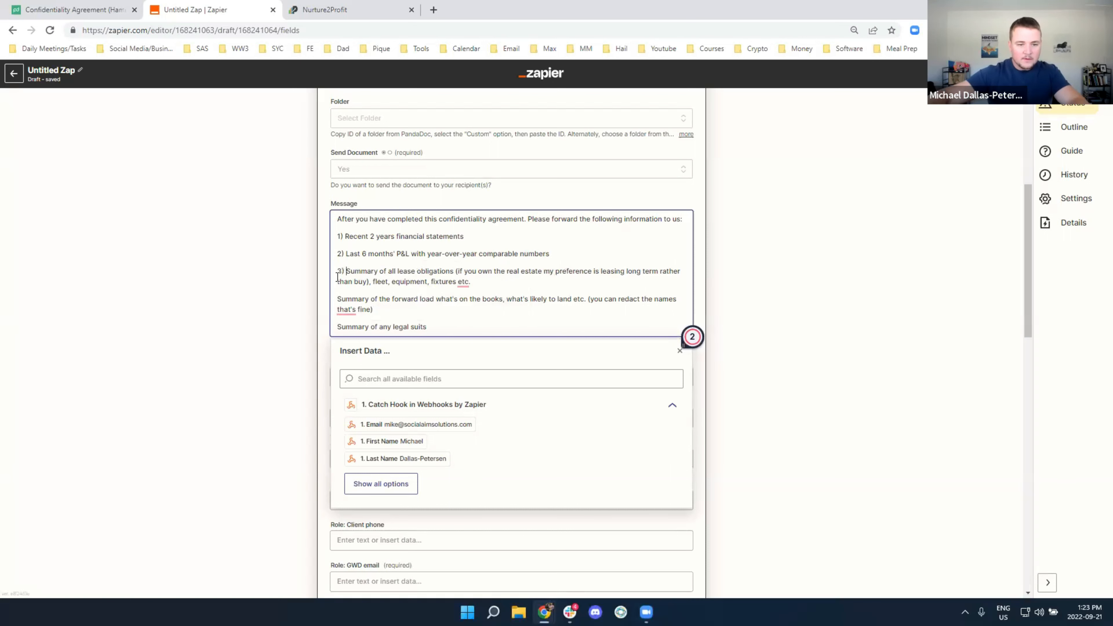
pyautogui.click(338, 300)
pyautogui.write('4)')
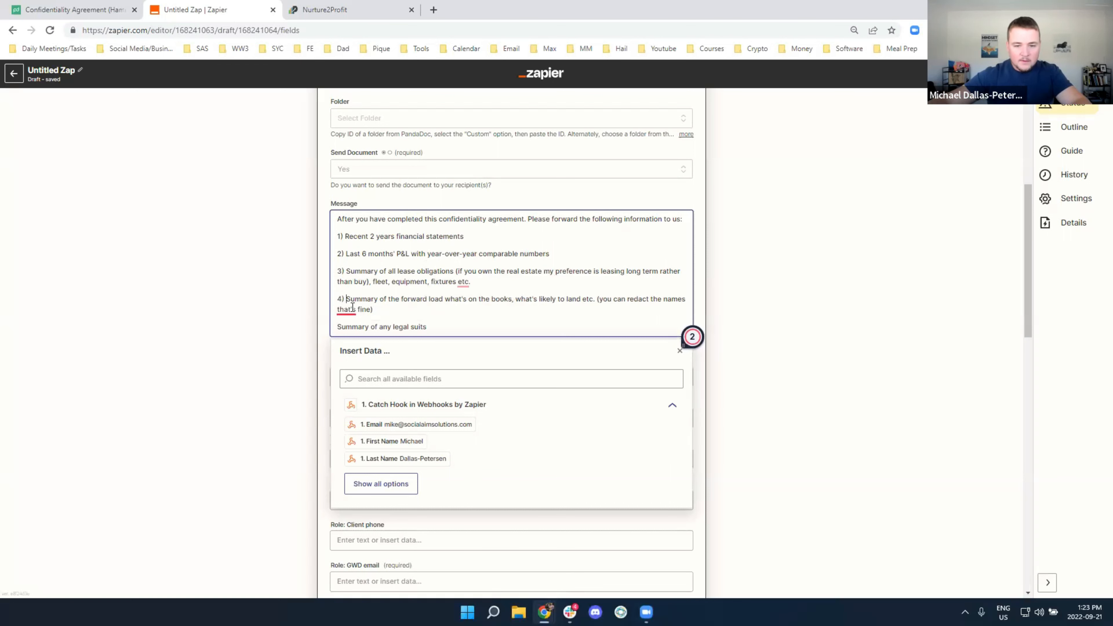
pyautogui.moveTo(353, 307)
pyautogui.click(369, 342)
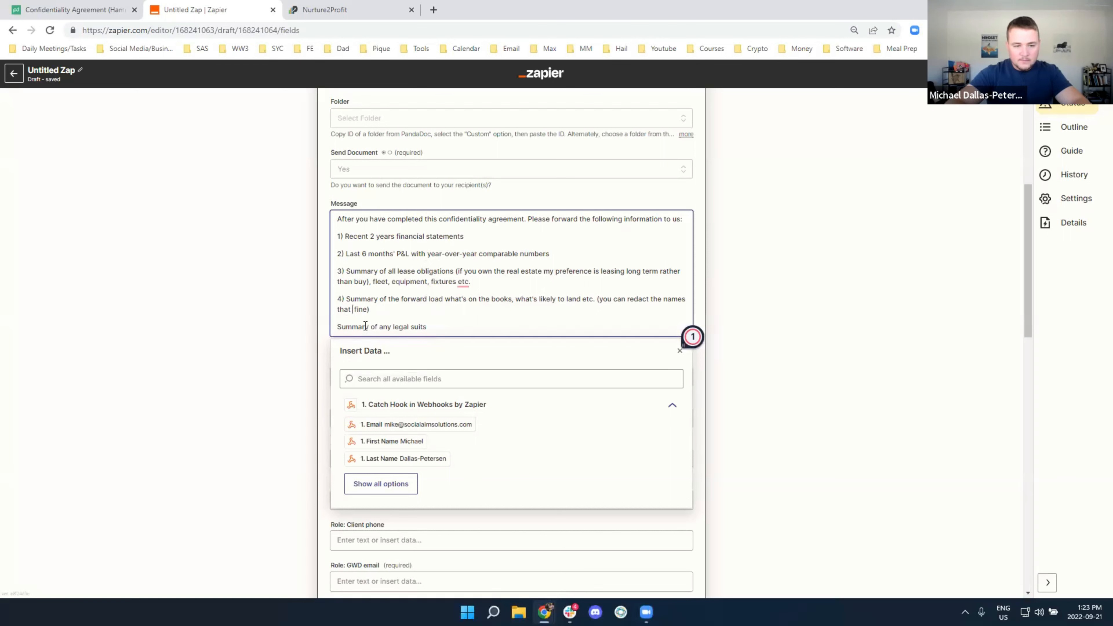
pyautogui.write('is')
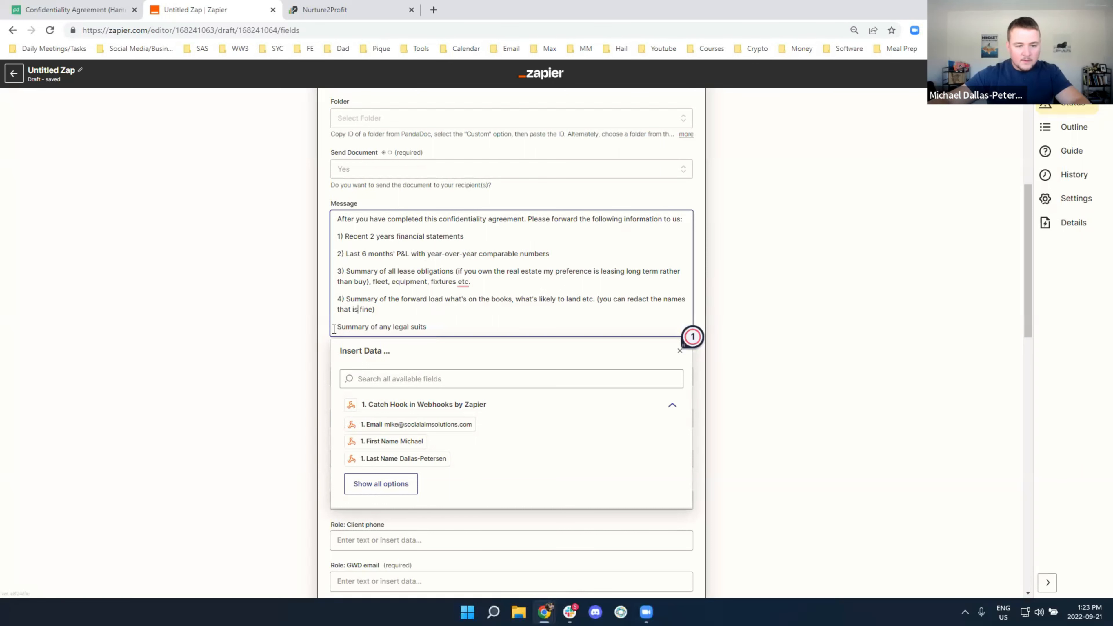
pyautogui.click(336, 327)
pyautogui.write('5)')
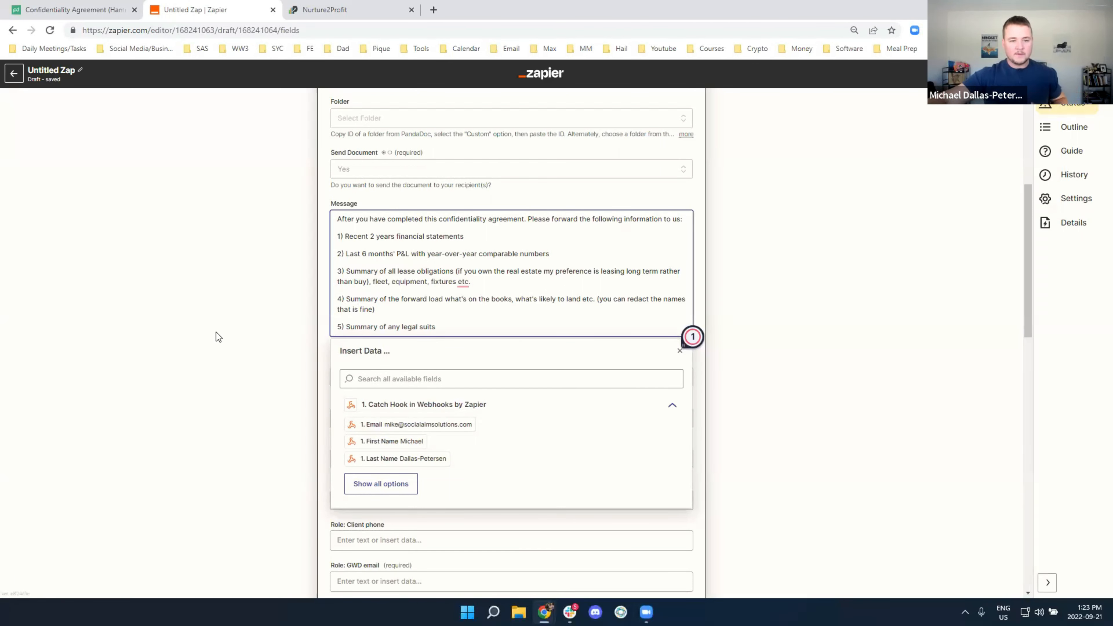
# Map the webhook Email, First Name and Last Name into Client email, first and last name
pyautogui.click(196, 341)
pyautogui.scroll(-1, 298, 324)
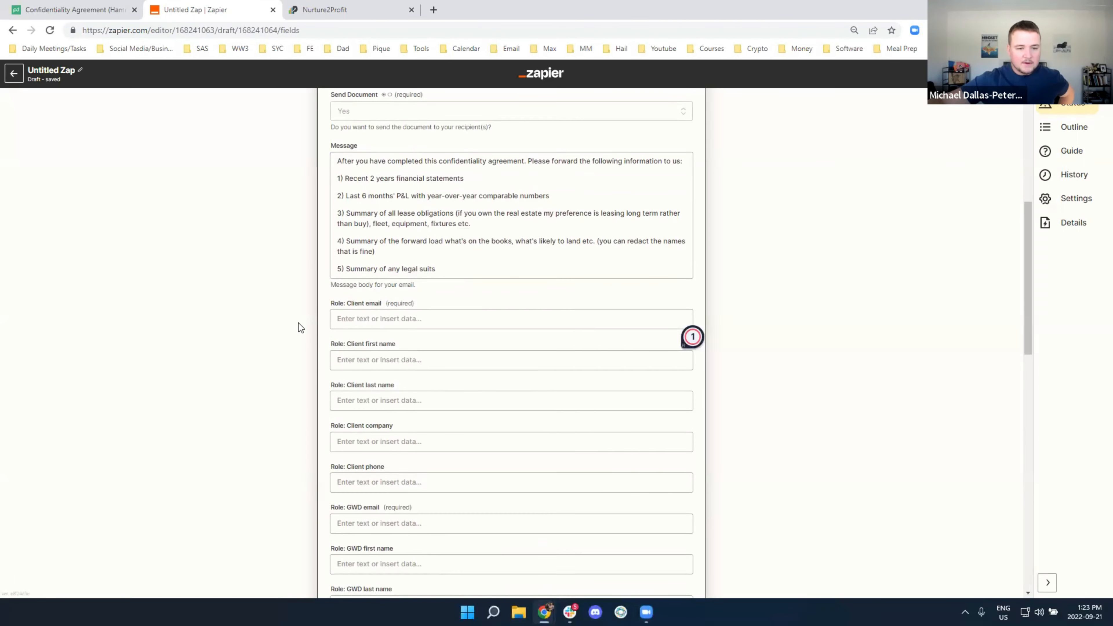
pyautogui.scroll(-1, 299, 323)
pyautogui.click(348, 260)
pyautogui.click(397, 359)
pyautogui.click(370, 301)
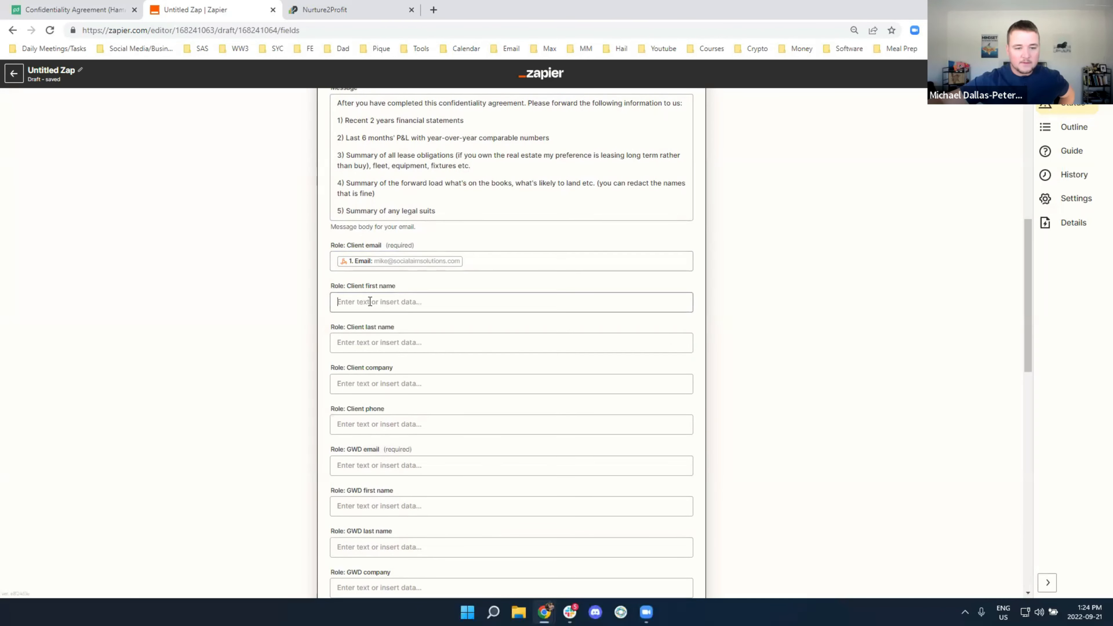
pyautogui.click(377, 416)
pyautogui.click(308, 344)
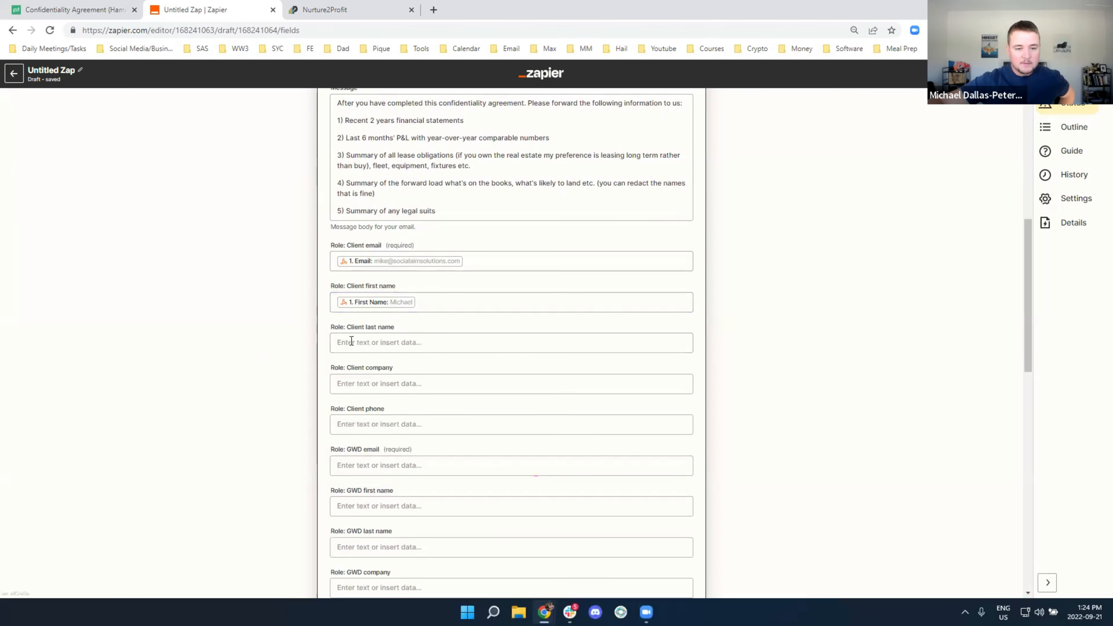
pyautogui.click(351, 340)
pyautogui.click(377, 476)
pyautogui.click(230, 387)
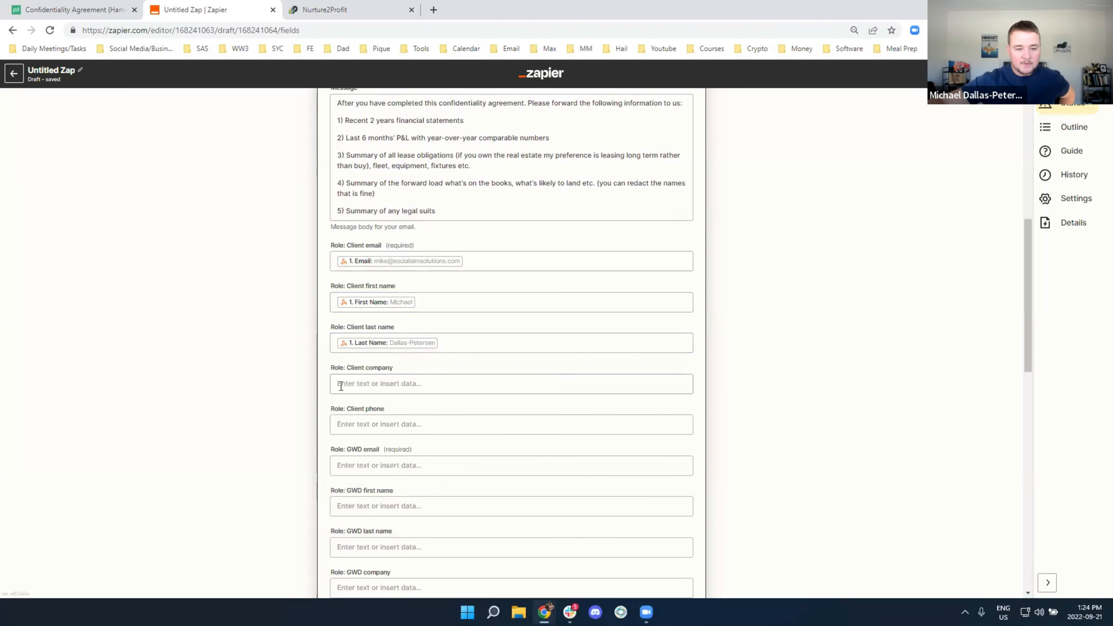
# Set Client company to the Opportunity Name and leave Client phone empty
pyautogui.click(341, 385)
pyautogui.click(362, 536)
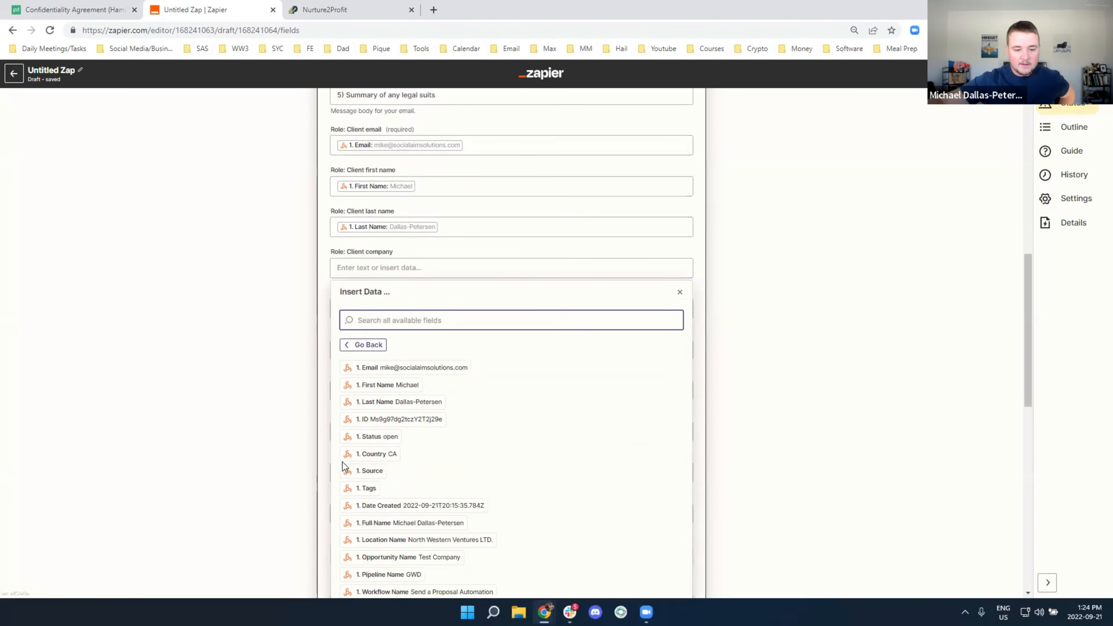
pyautogui.scroll(-1, 365, 489)
pyautogui.click(394, 499)
pyautogui.click(280, 438)
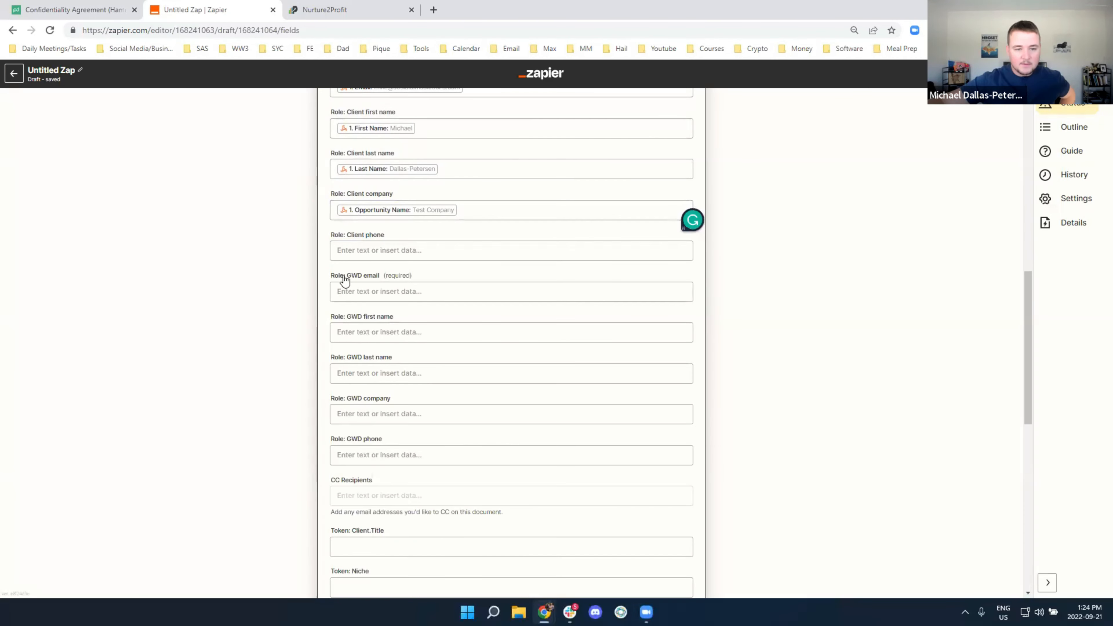
pyautogui.click(355, 250)
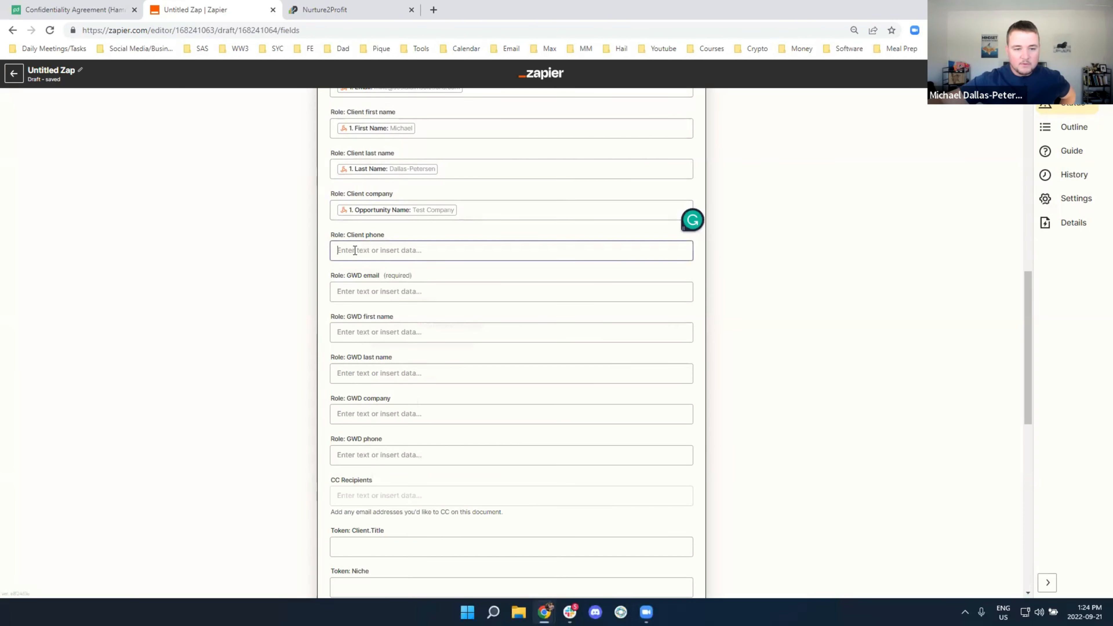
pyautogui.click(381, 408)
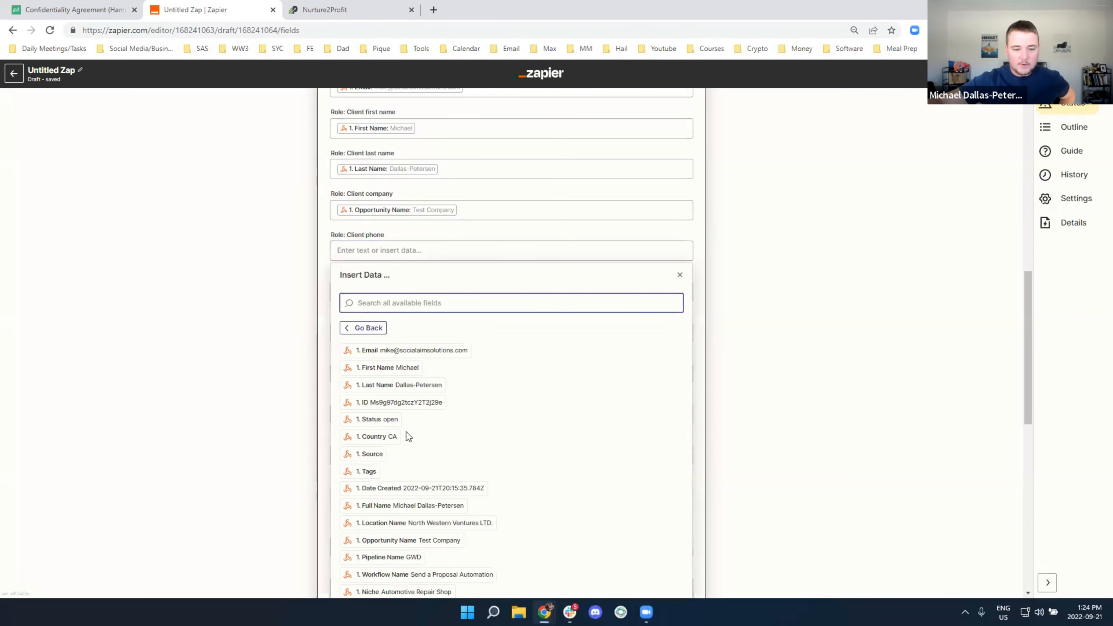
pyautogui.scroll(-3, 440, 461)
pyautogui.scroll(-1, 248, 398)
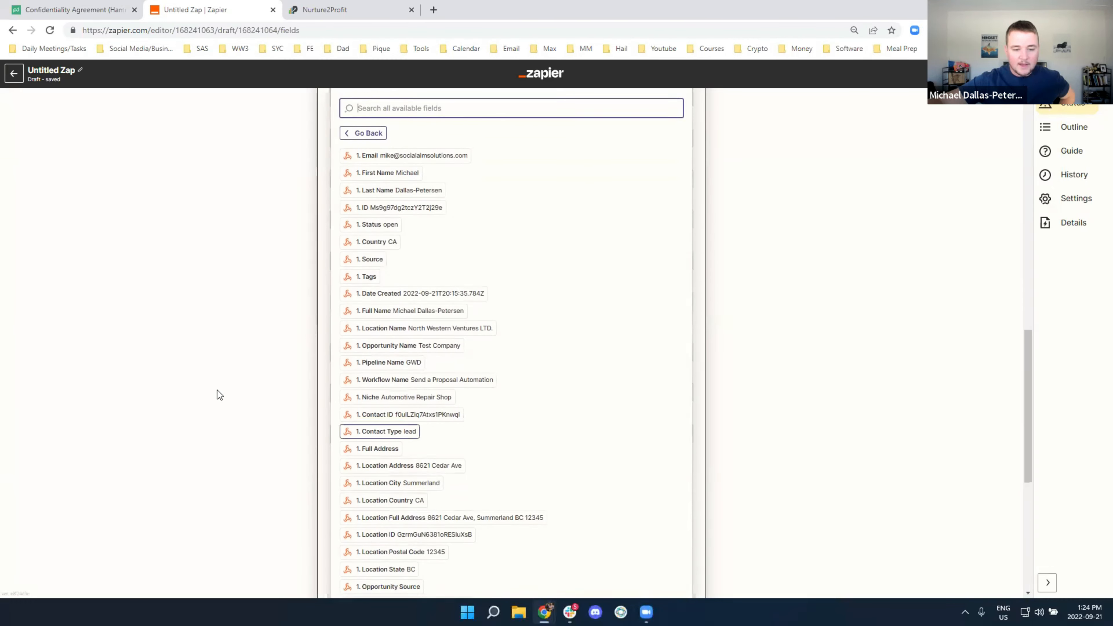
pyautogui.click(248, 399)
pyautogui.scroll(1, 361, 240)
# Map the webhook Niche field into the Niche token
pyautogui.click(365, 416)
pyautogui.scroll(-3, 263, 394)
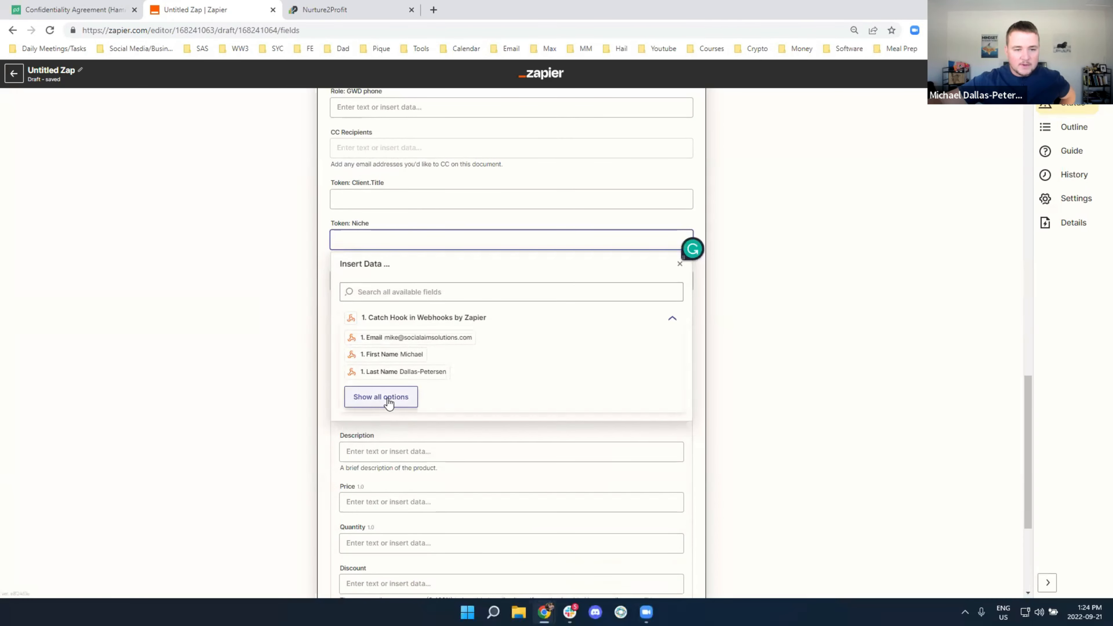
pyautogui.click(388, 400)
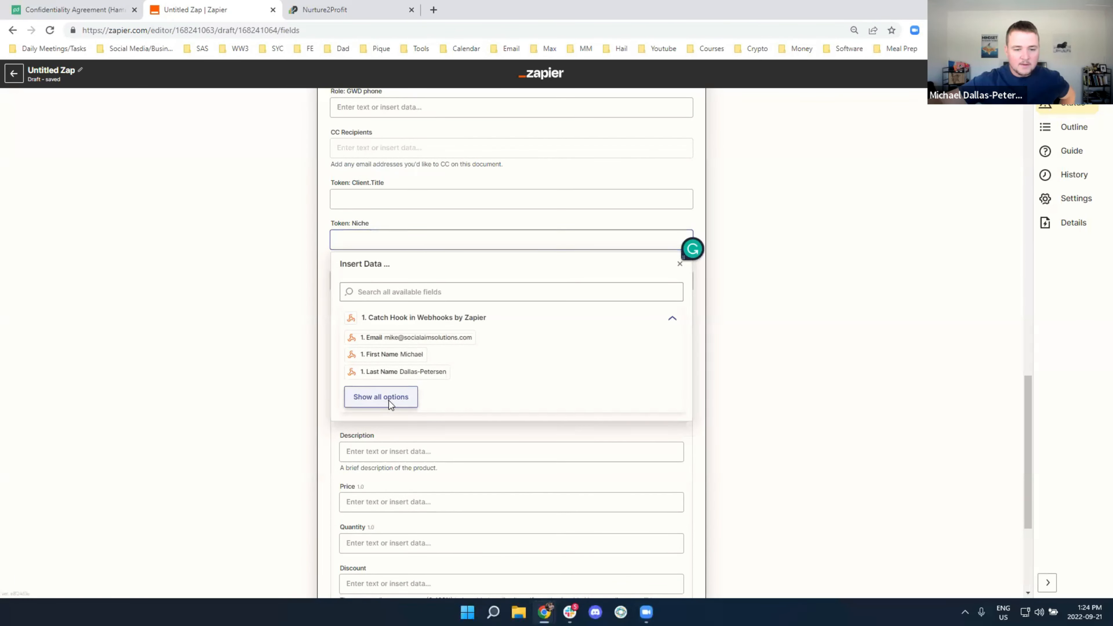
pyautogui.scroll(-2, 441, 409)
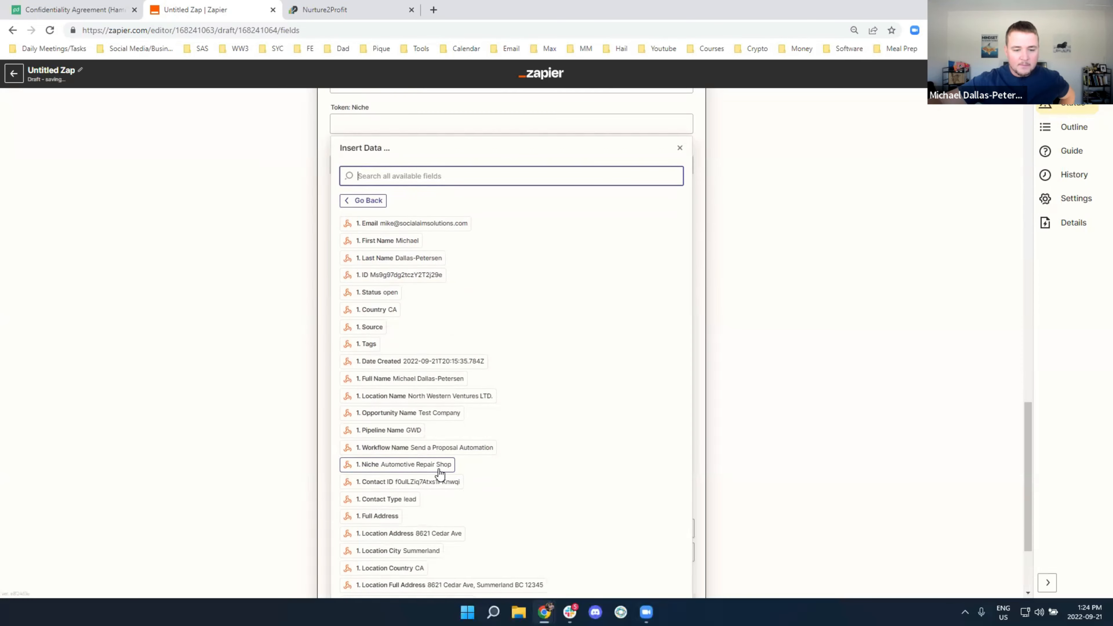
pyautogui.click(440, 466)
pyautogui.click(252, 325)
pyautogui.scroll(3, 252, 326)
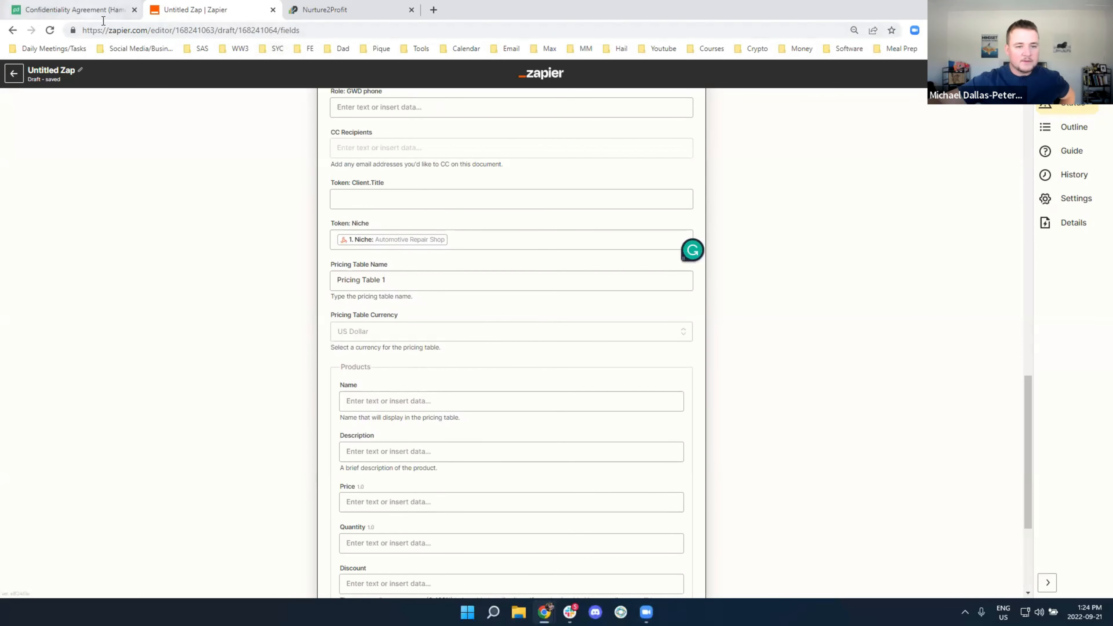
pyautogui.click(87, 11)
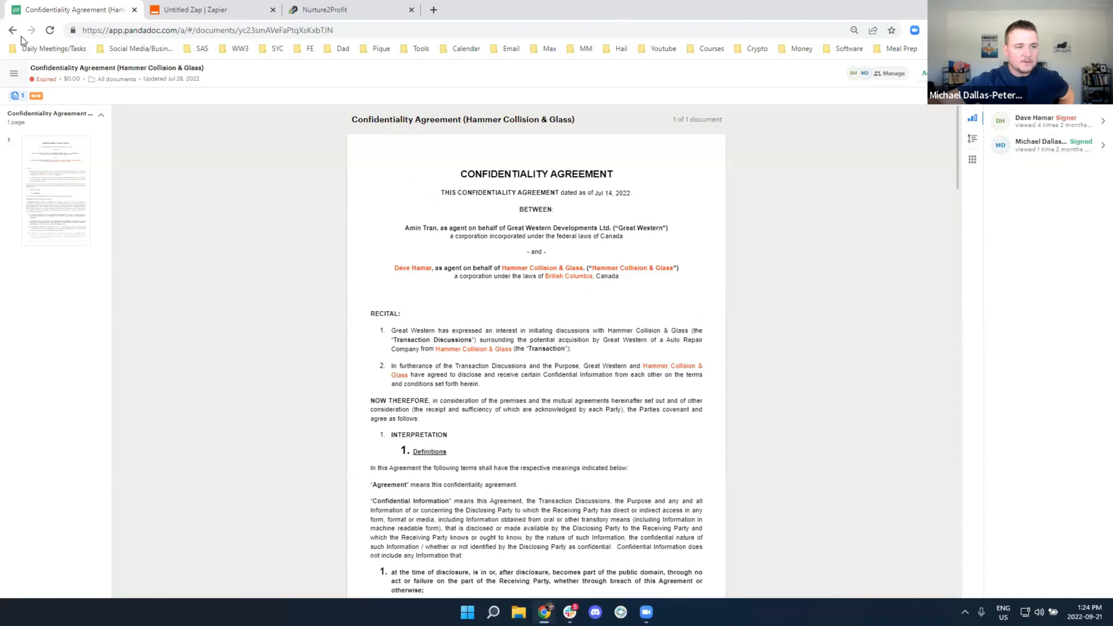
# Open the Confidentiality Agreement template and scroll to the client signature block
pyautogui.click(12, 31)
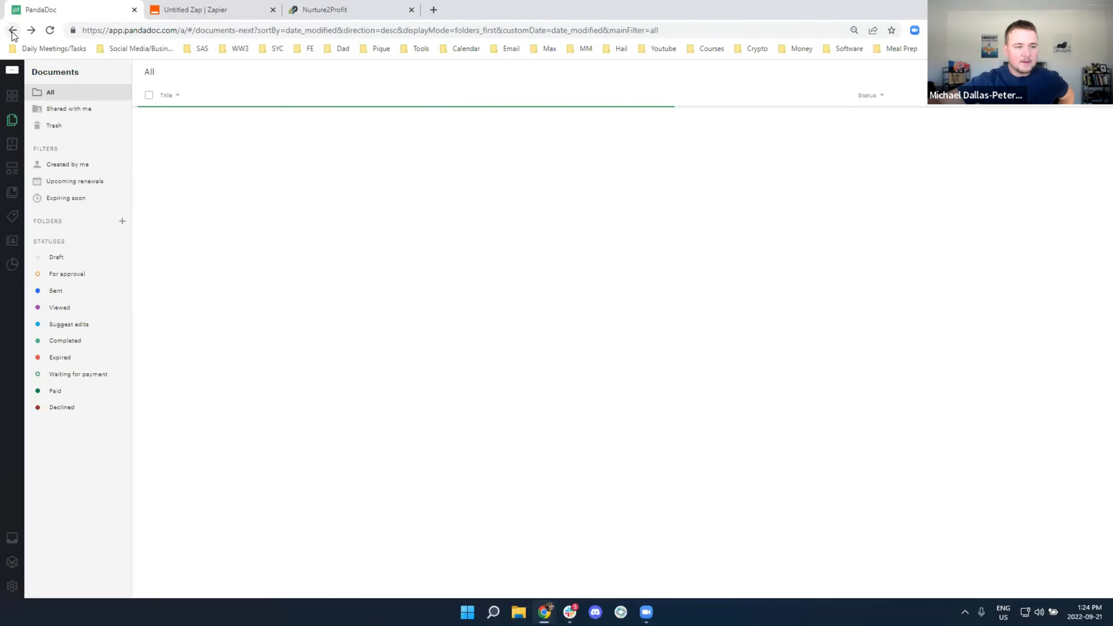
pyautogui.click(12, 31)
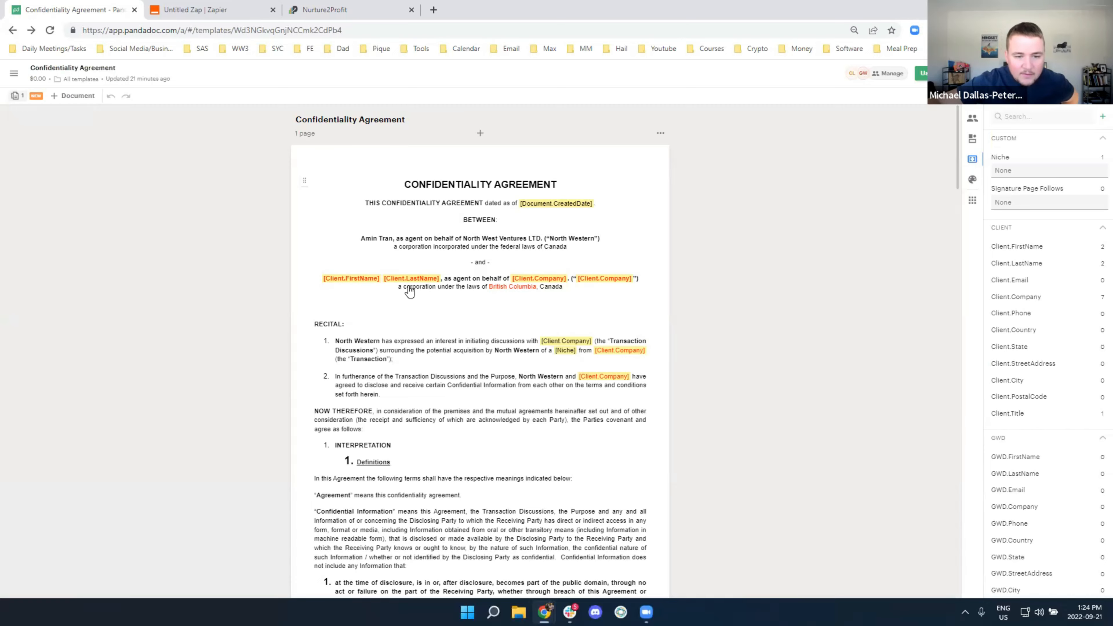
pyautogui.scroll(-20, 472, 301)
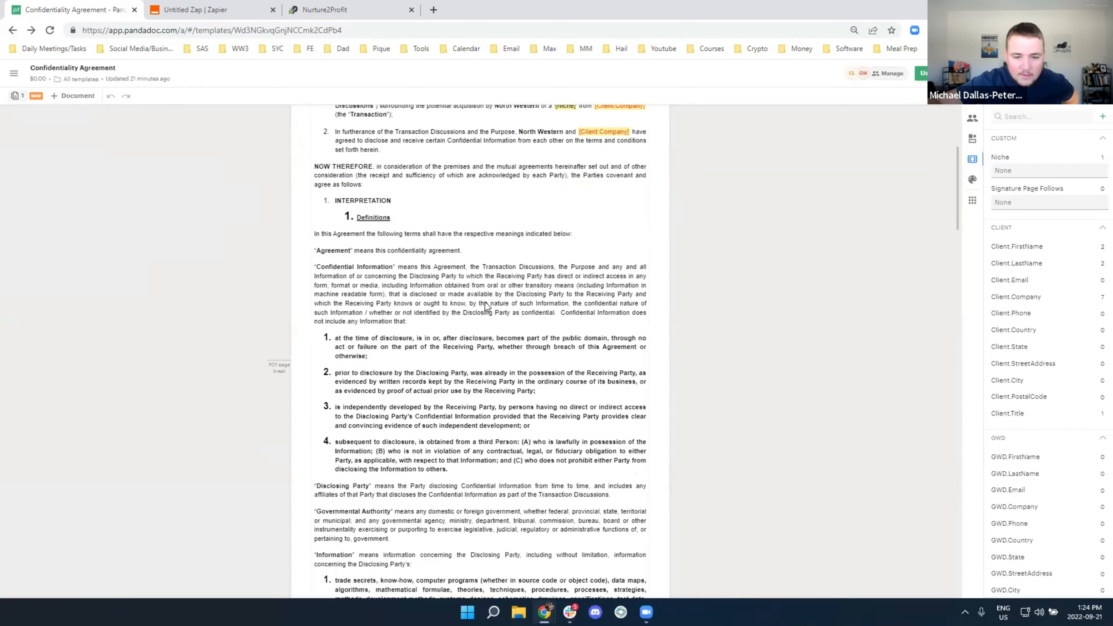
pyautogui.scroll(-15, 485, 302)
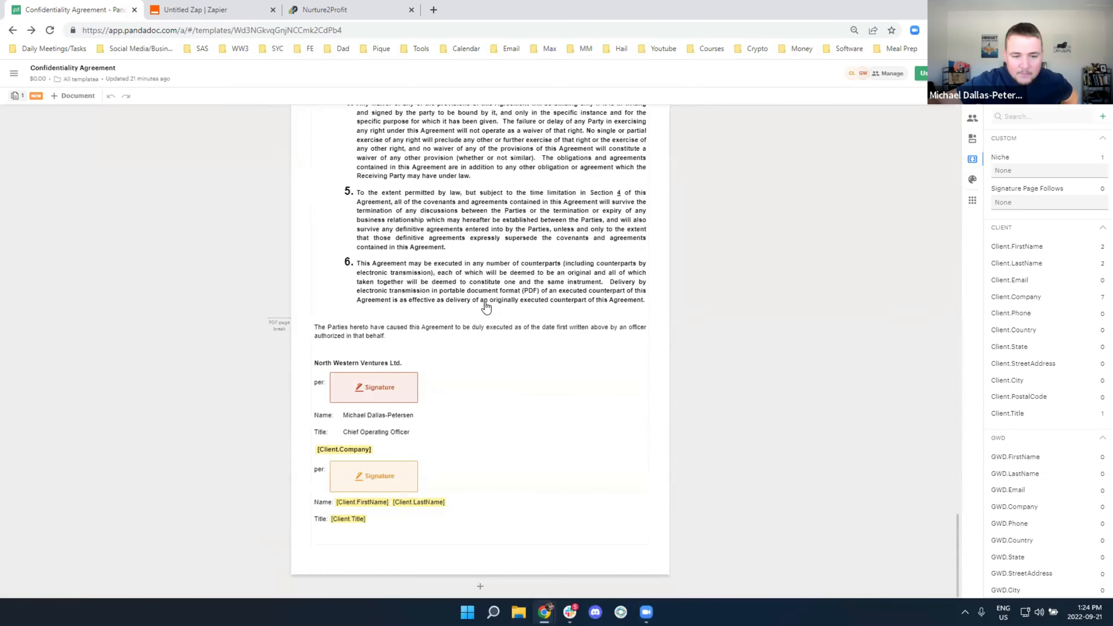
# Replace [Client.Title] with a text field beside 'Title:' reading Title Of Owner
pyautogui.click(351, 520)
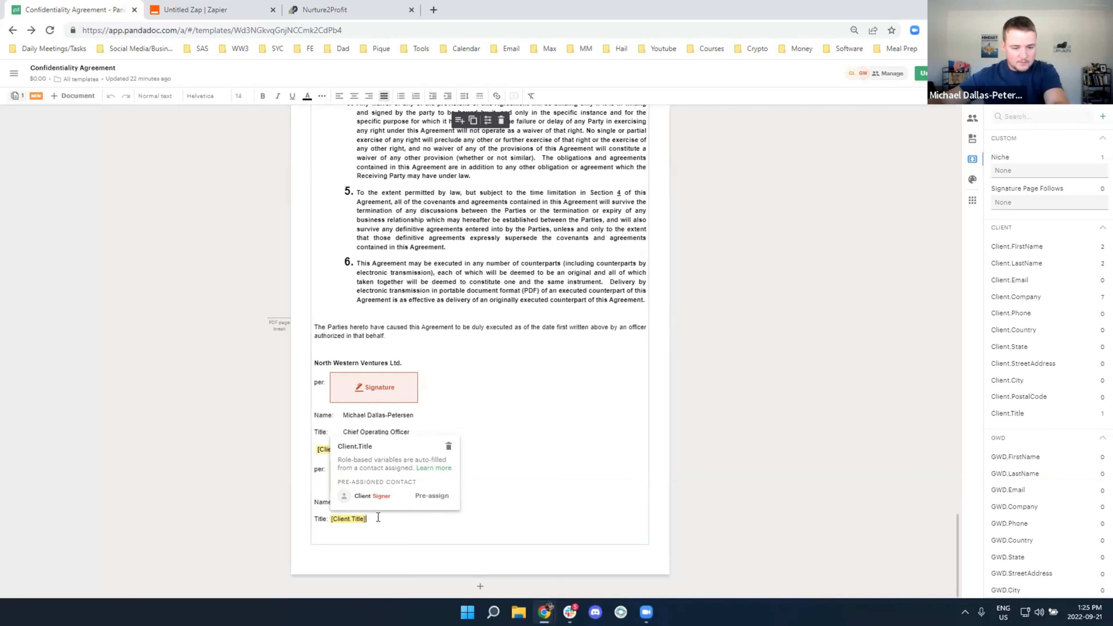
pyautogui.press('BackSpace')
pyautogui.press('BackSpace')
pyautogui.press('BackSpace')
pyautogui.write(':')
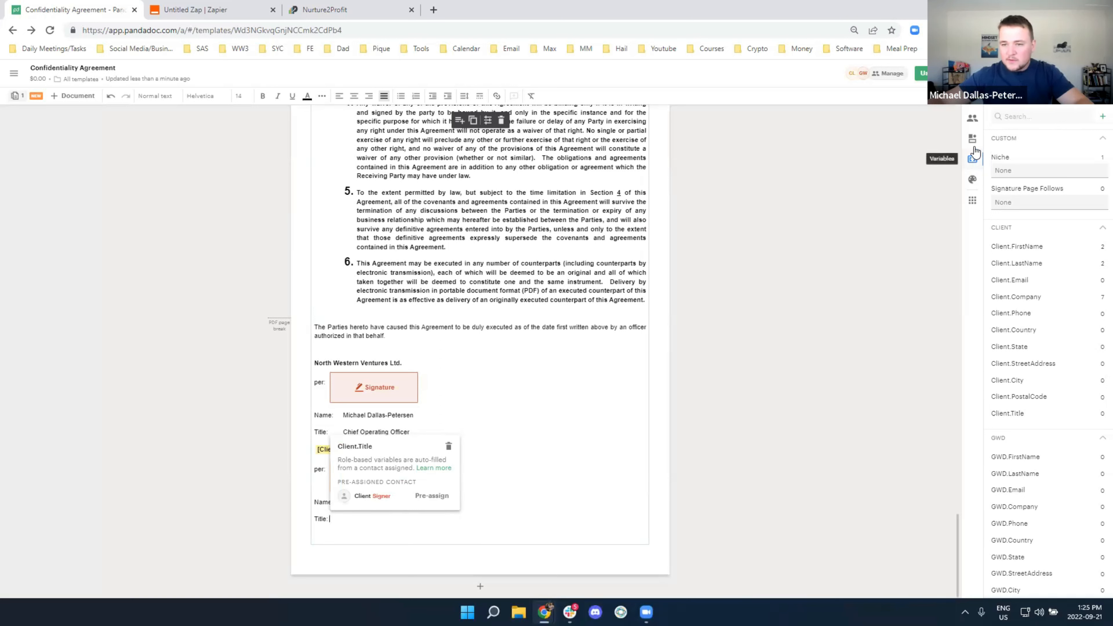
pyautogui.click(972, 99)
pyautogui.moveTo(369, 471); pyautogui.dragTo(335, 514)
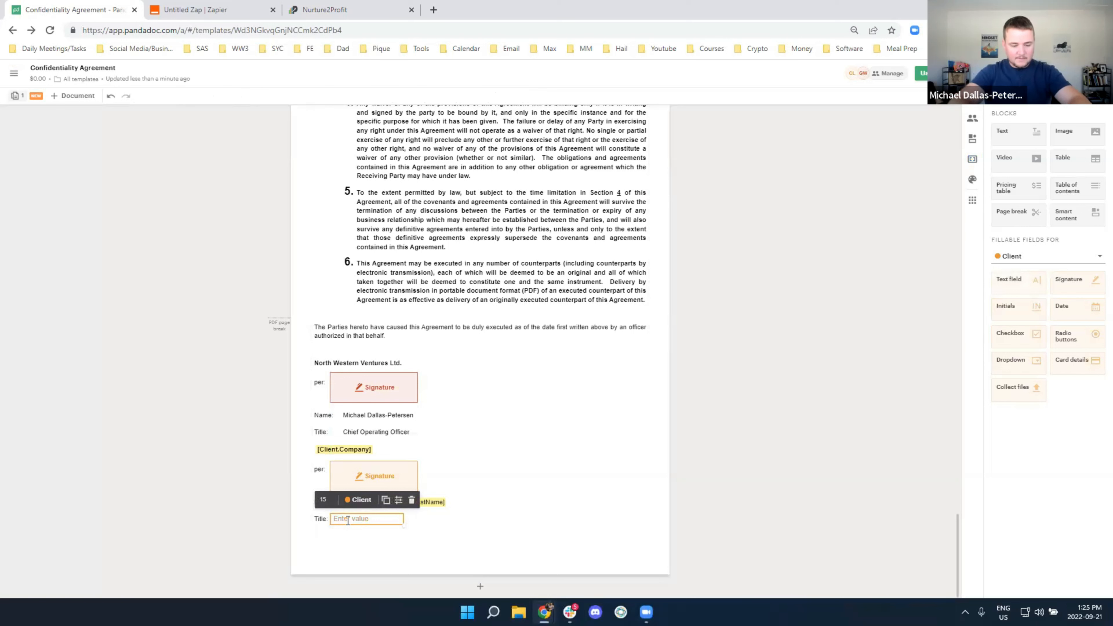
pyautogui.write('Title Of O')
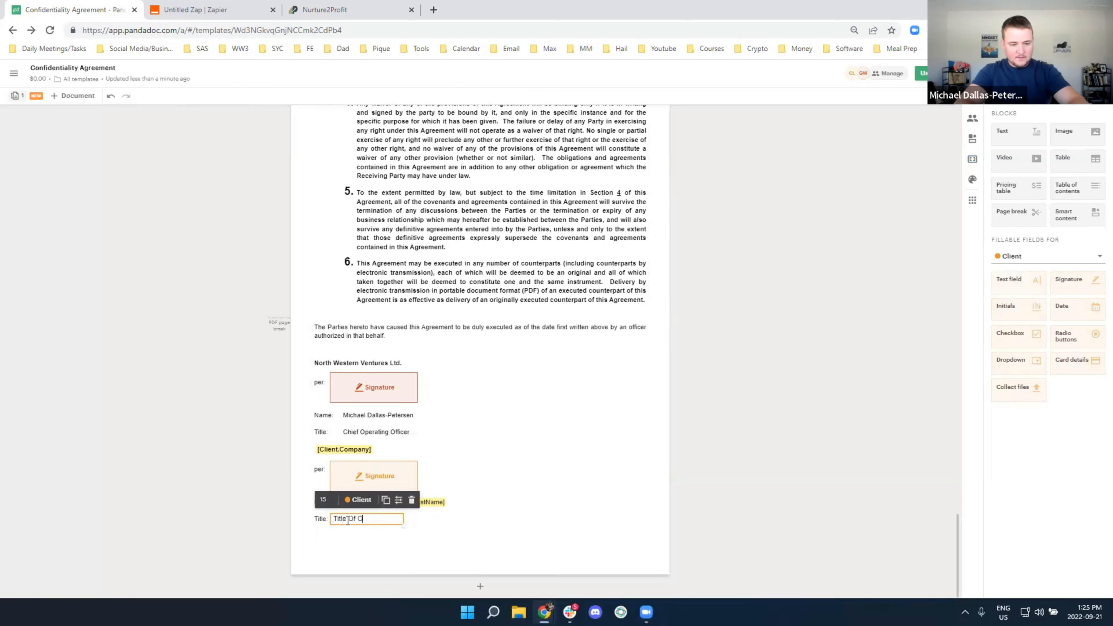
pyautogui.write('wner')
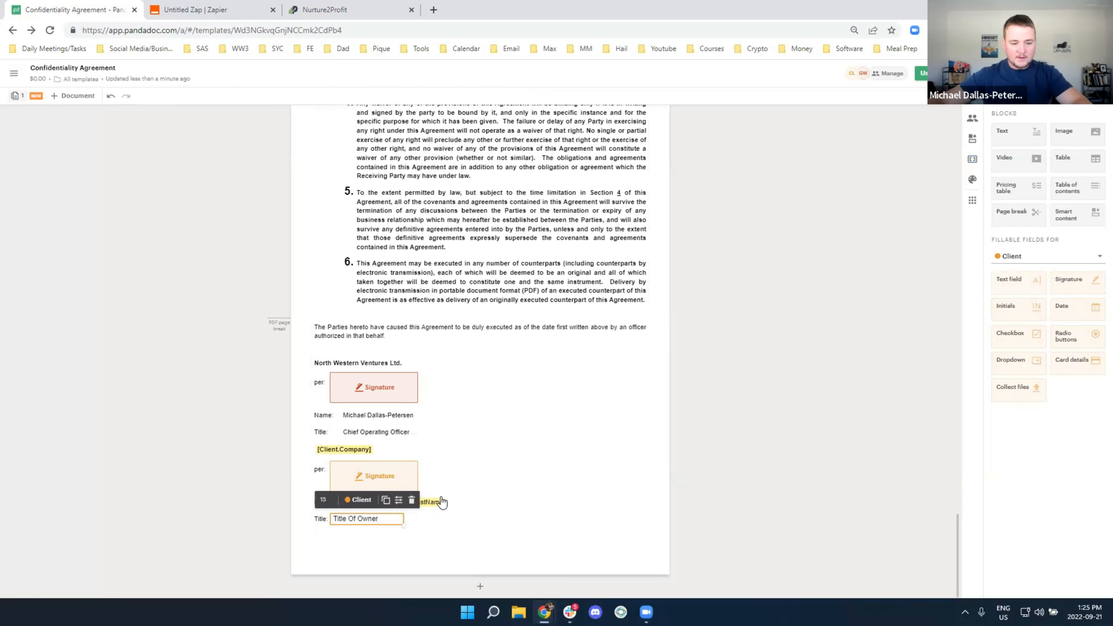
pyautogui.click(520, 457)
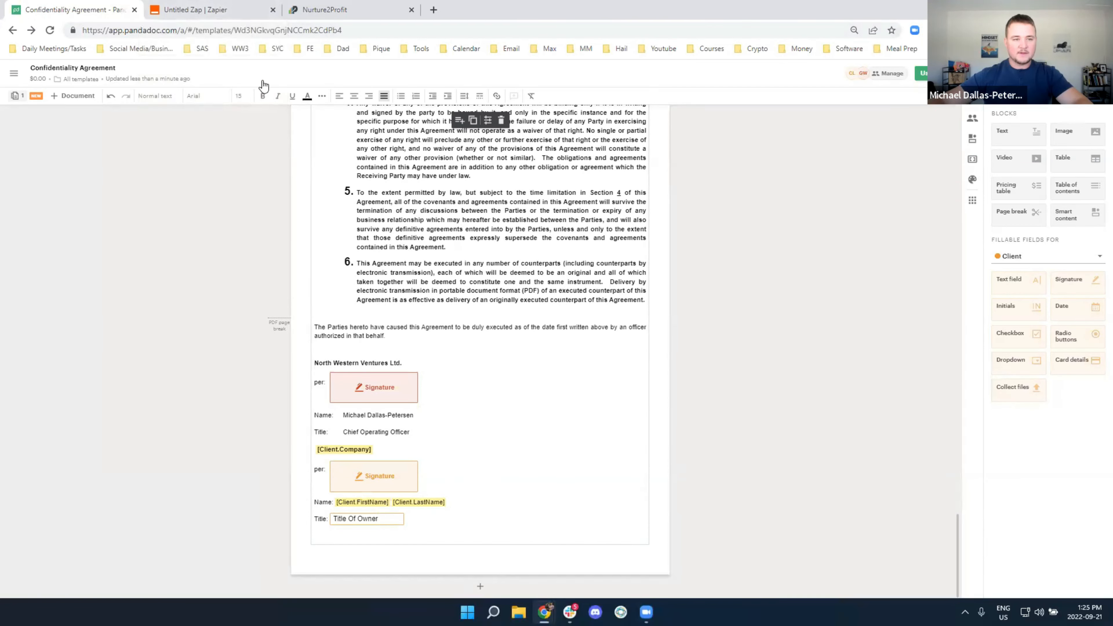
pyautogui.click(195, 9)
# Refresh the PandaDoc fields, remove the extra Client Title fields, and set Send Document to Yes
pyautogui.scroll(-5, 418, 399)
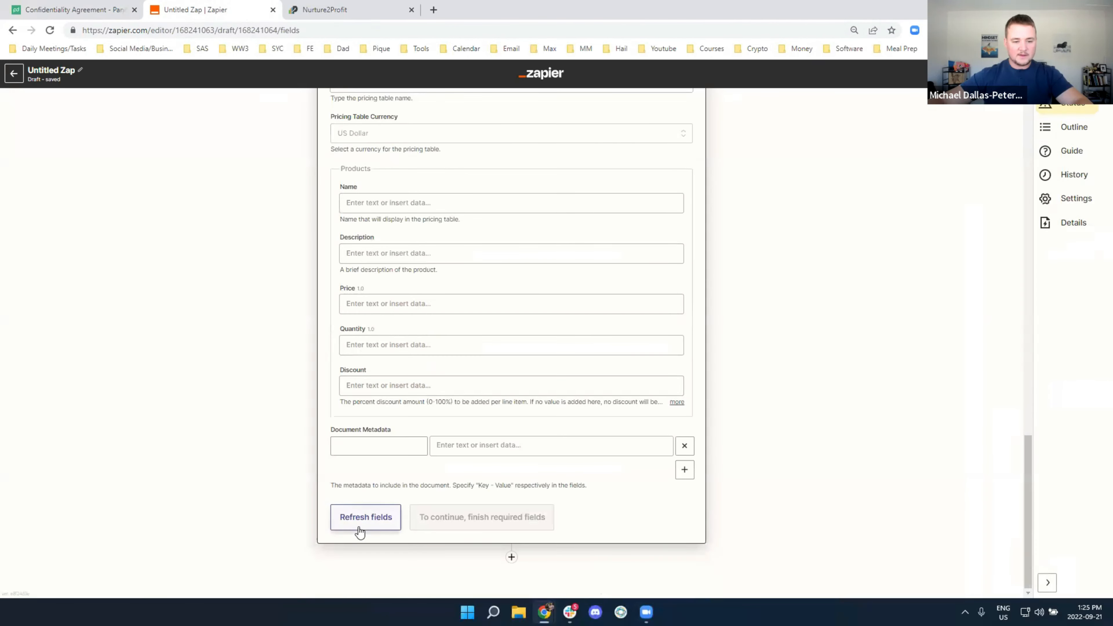
pyautogui.click(351, 513)
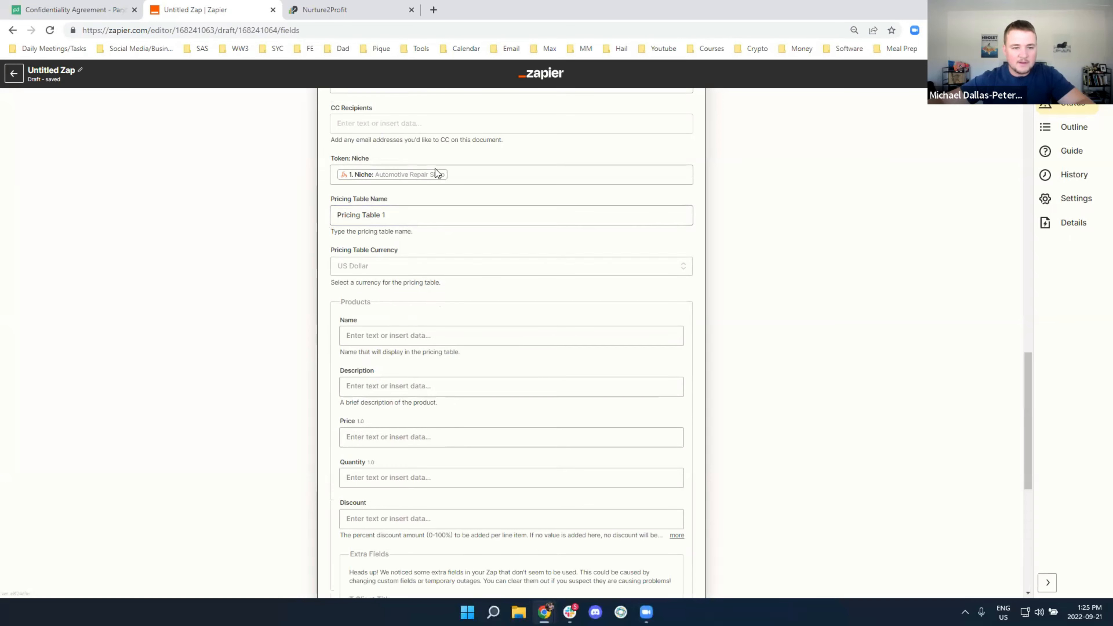
pyautogui.scroll(-8, 462, 277)
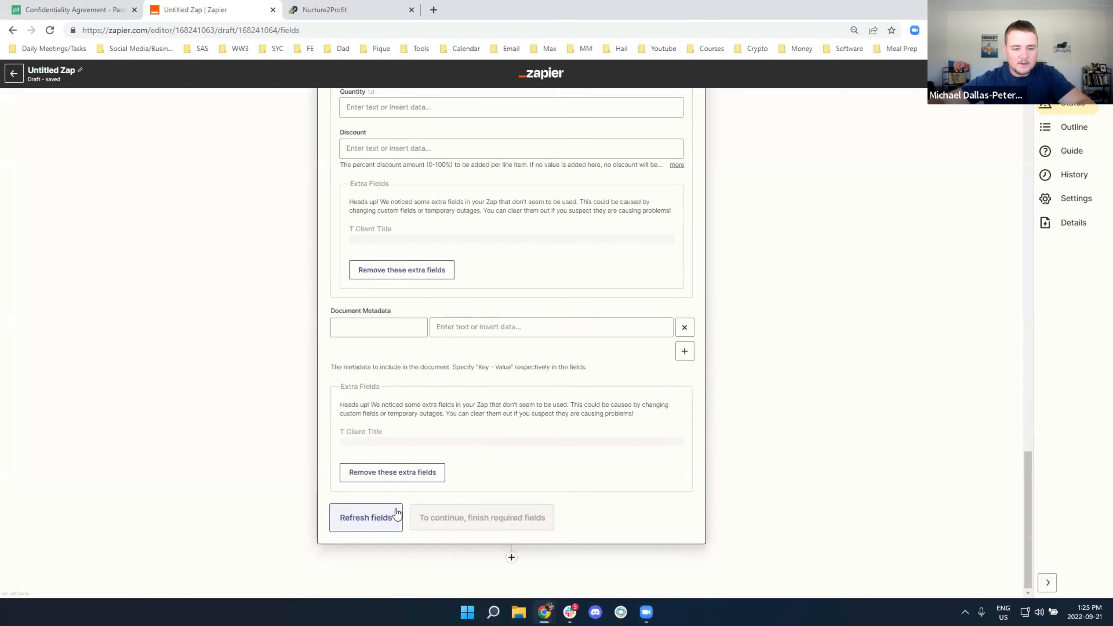
pyautogui.click(381, 473)
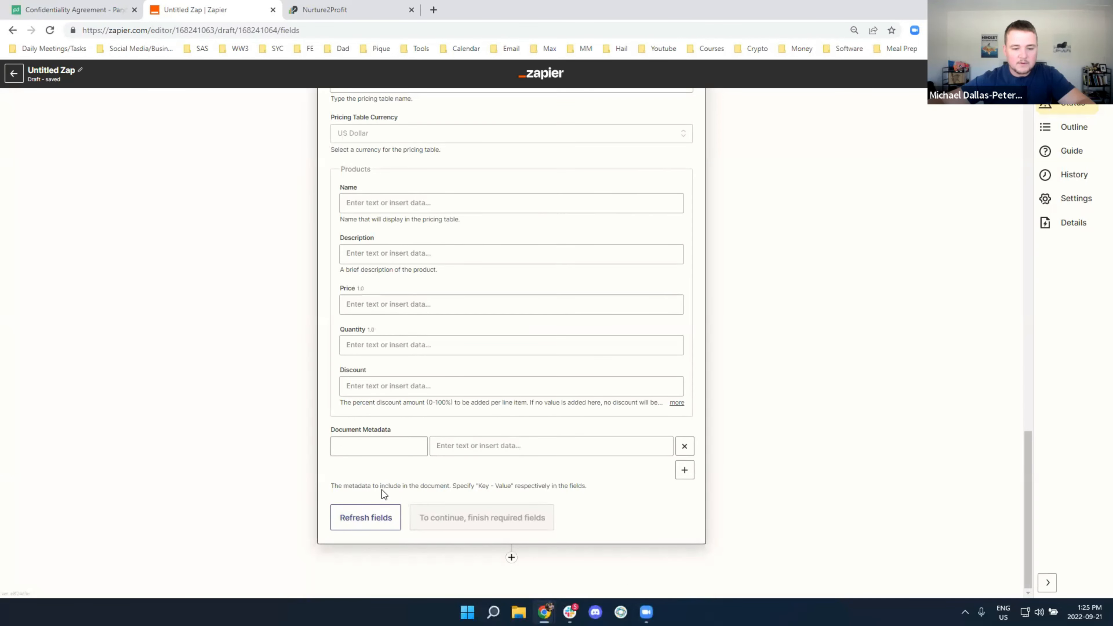
pyautogui.scroll(20, 382, 489)
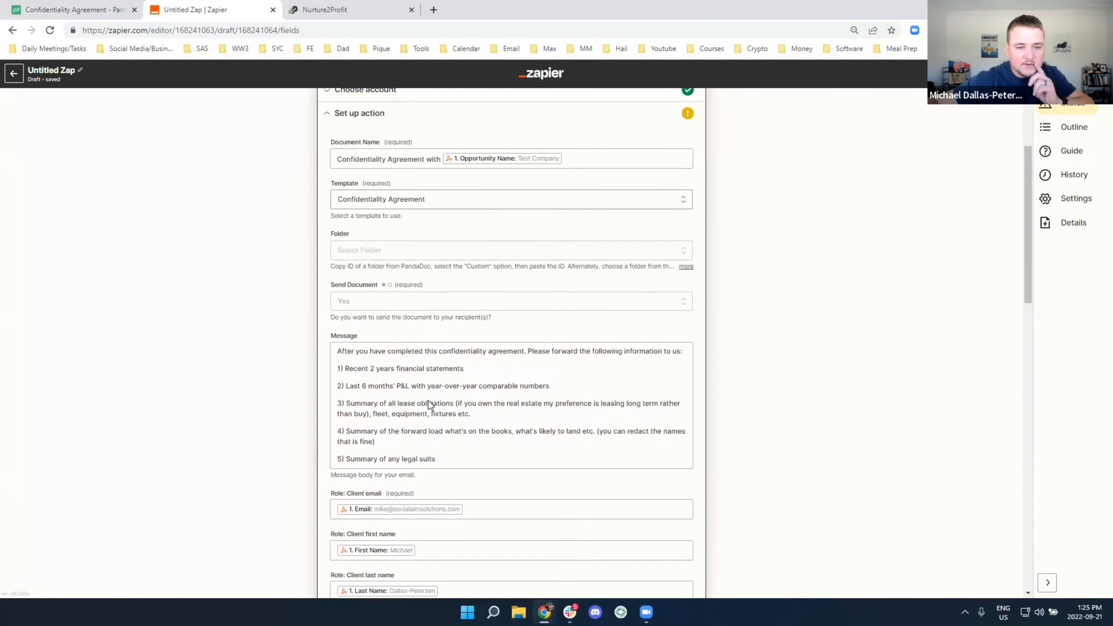
pyautogui.click(416, 303)
pyautogui.click(372, 425)
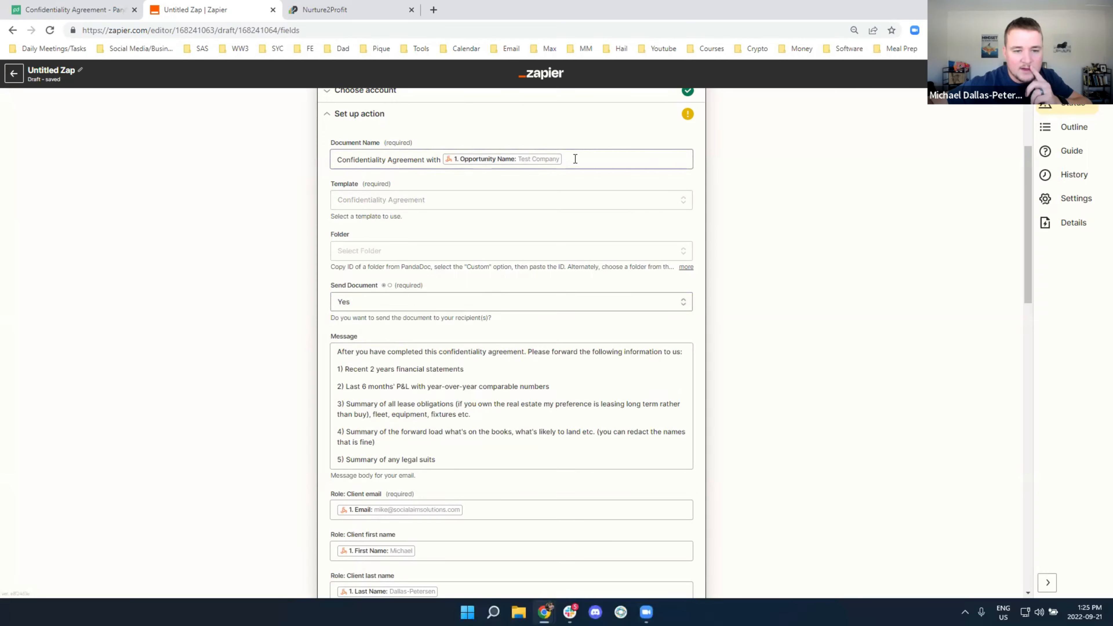
pyautogui.click(419, 201)
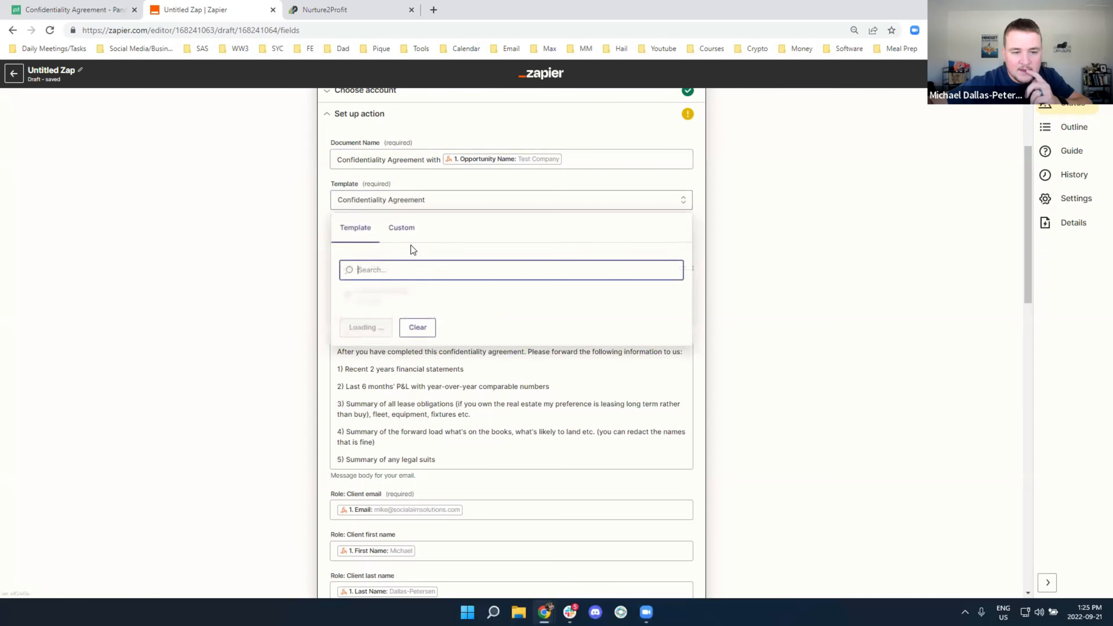
pyautogui.click(249, 297)
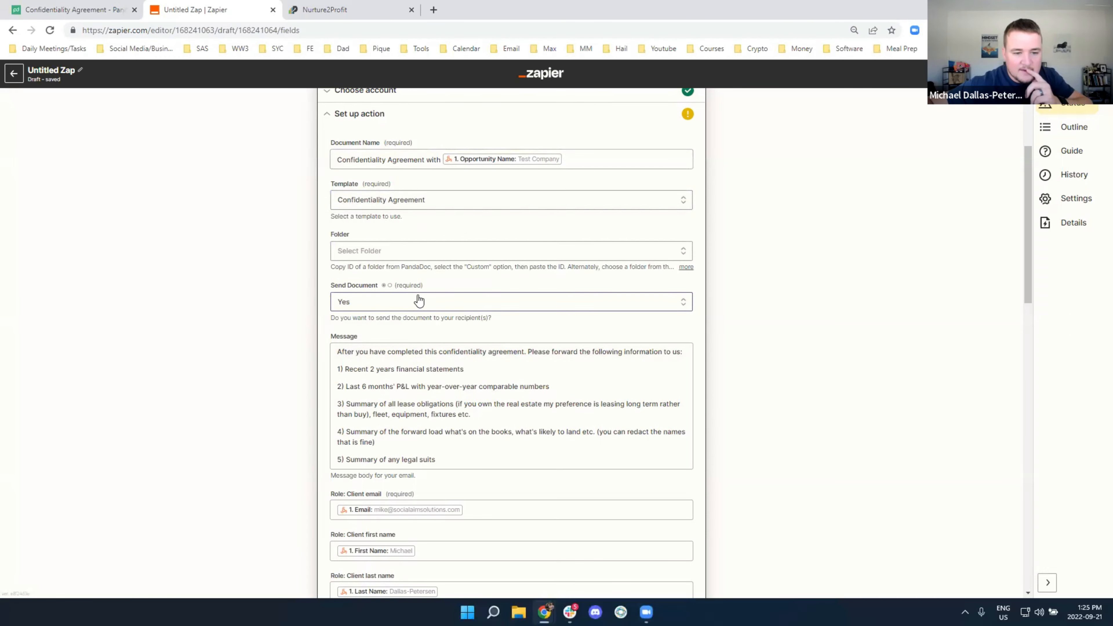
pyautogui.scroll(-5, 418, 298)
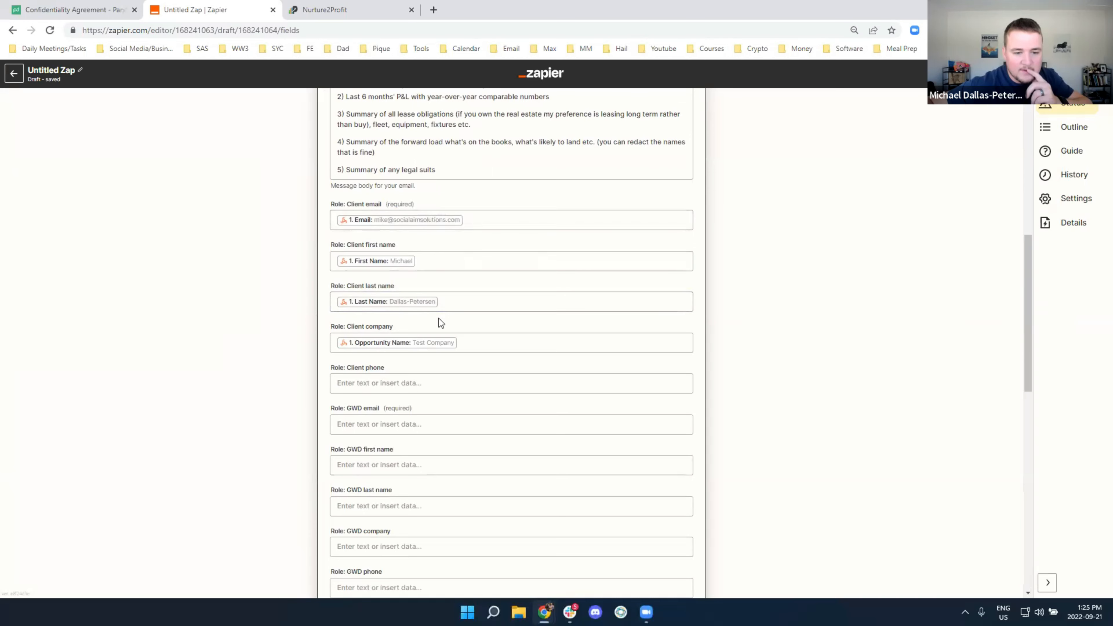
pyautogui.scroll(-3, 441, 319)
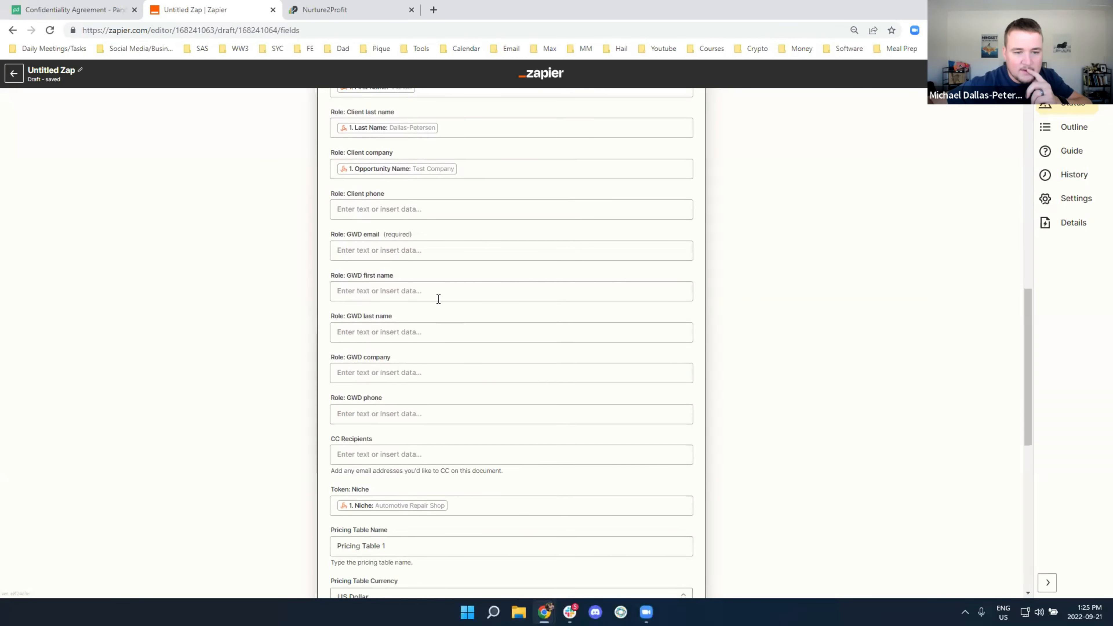
# Enter the company e-mail address in the required GWD email field and continue
pyautogui.click(367, 254)
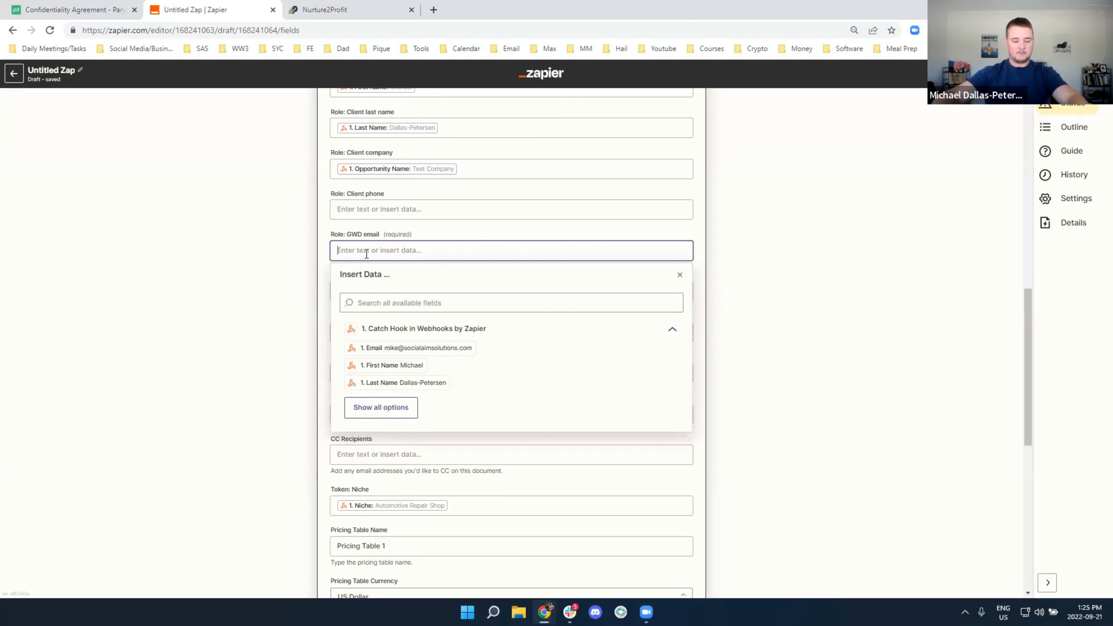
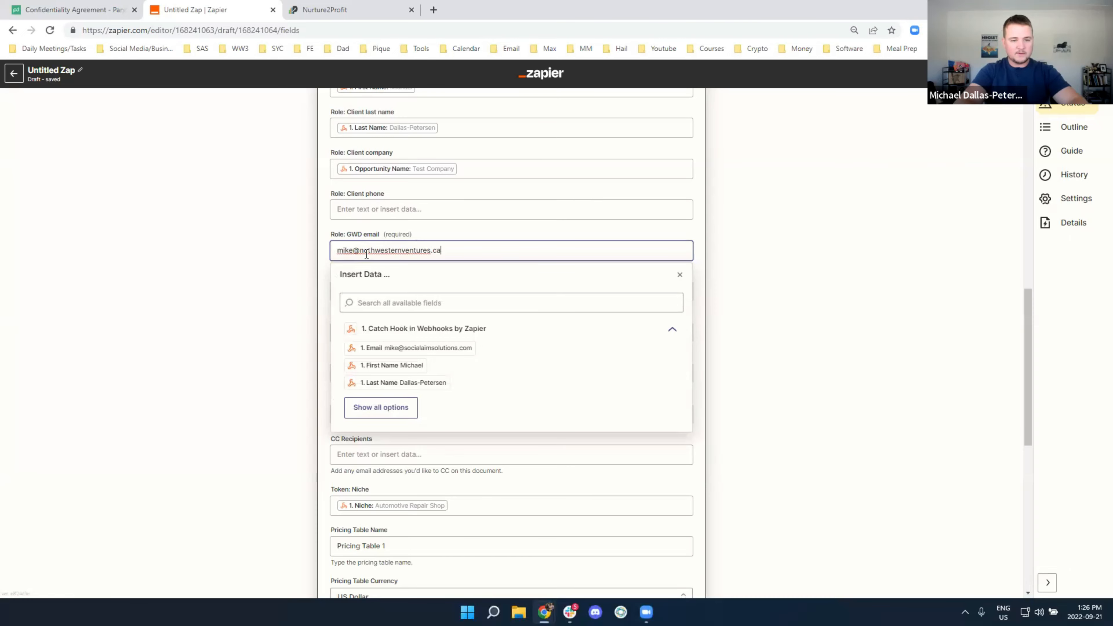
pyautogui.click(103, 329)
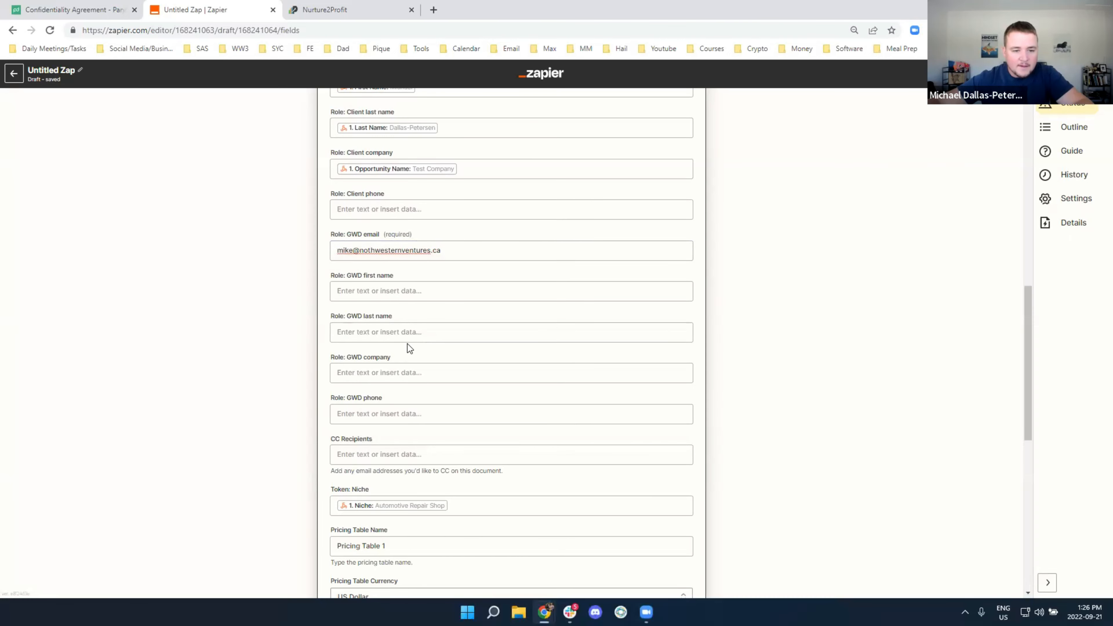
pyautogui.scroll(-10, 407, 344)
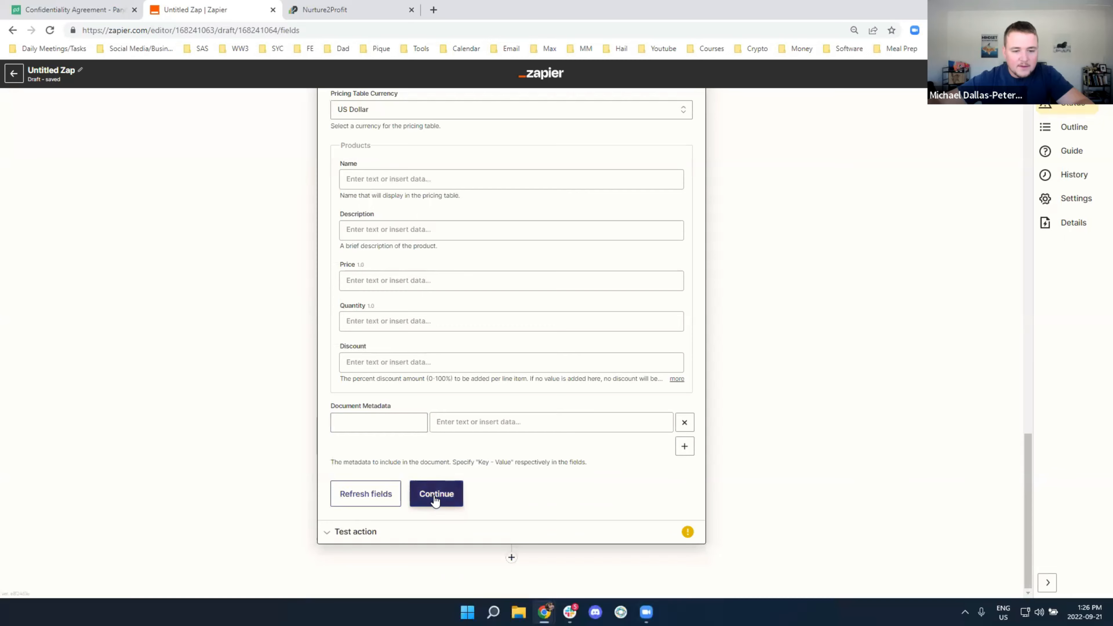
pyautogui.click(435, 495)
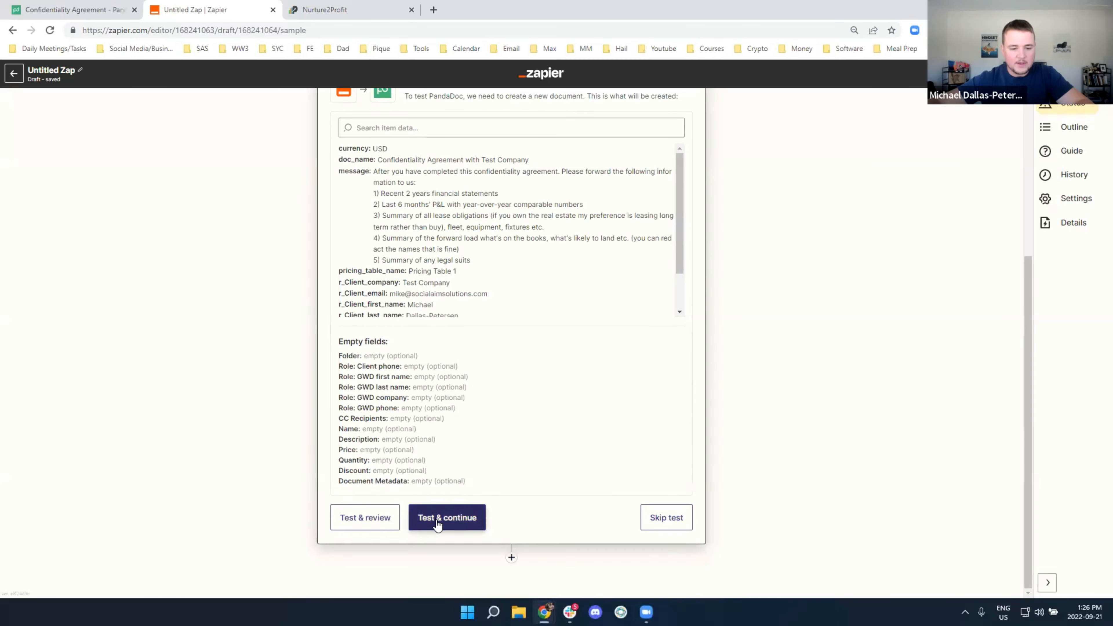
# Test the PandaDoc action, check PandaDoc's Documents list, and review the document.sent result in Zapier
pyautogui.click(447, 518)
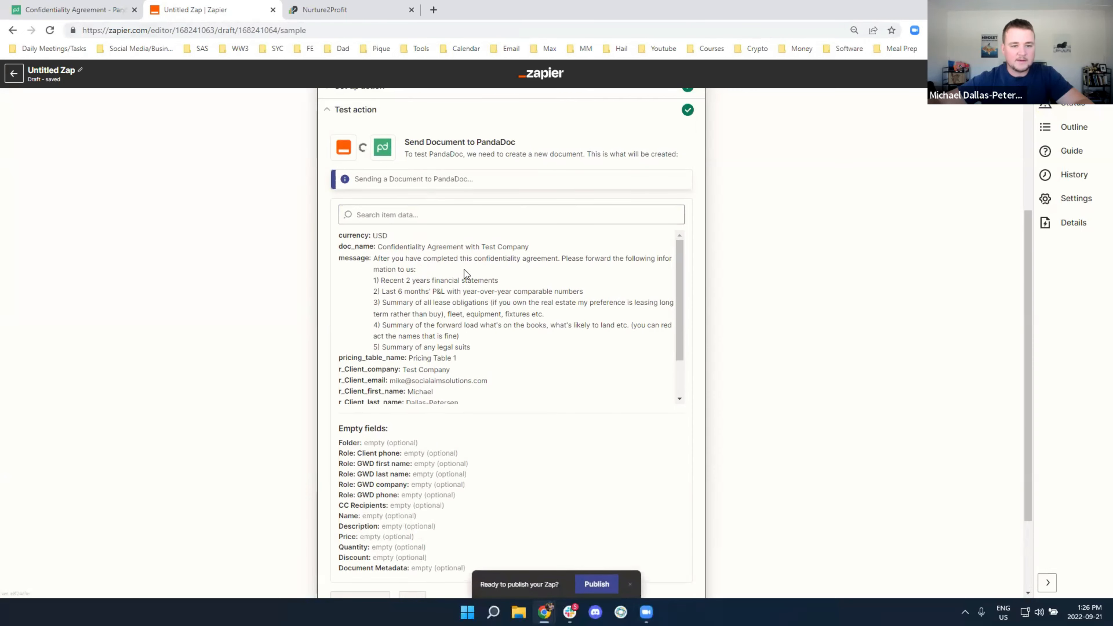
pyautogui.click(79, 9)
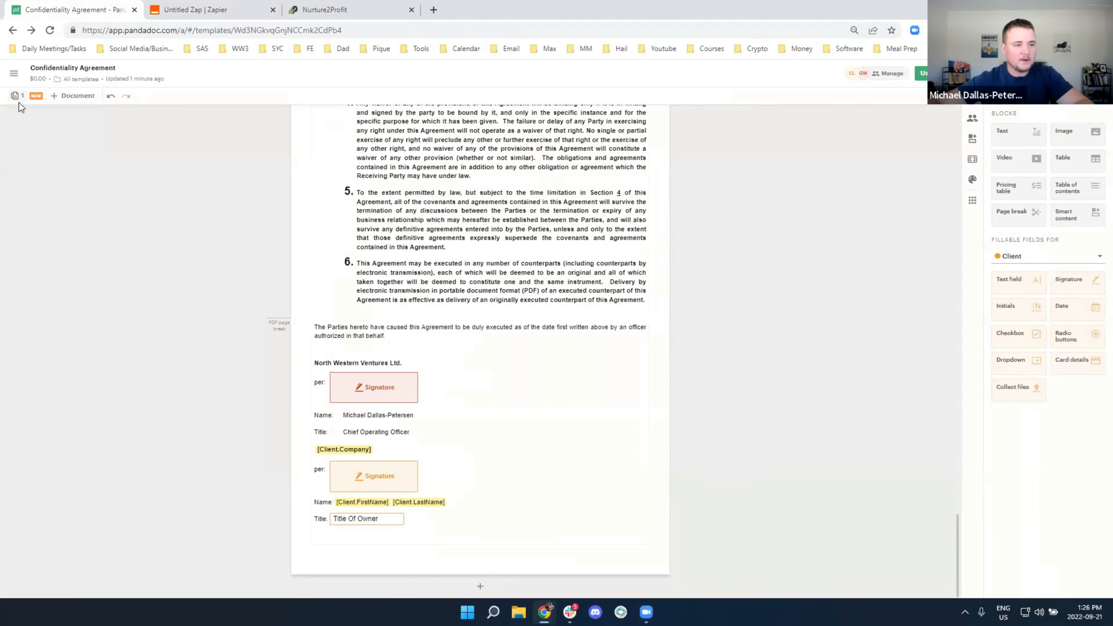
pyautogui.click(13, 78)
pyautogui.click(50, 141)
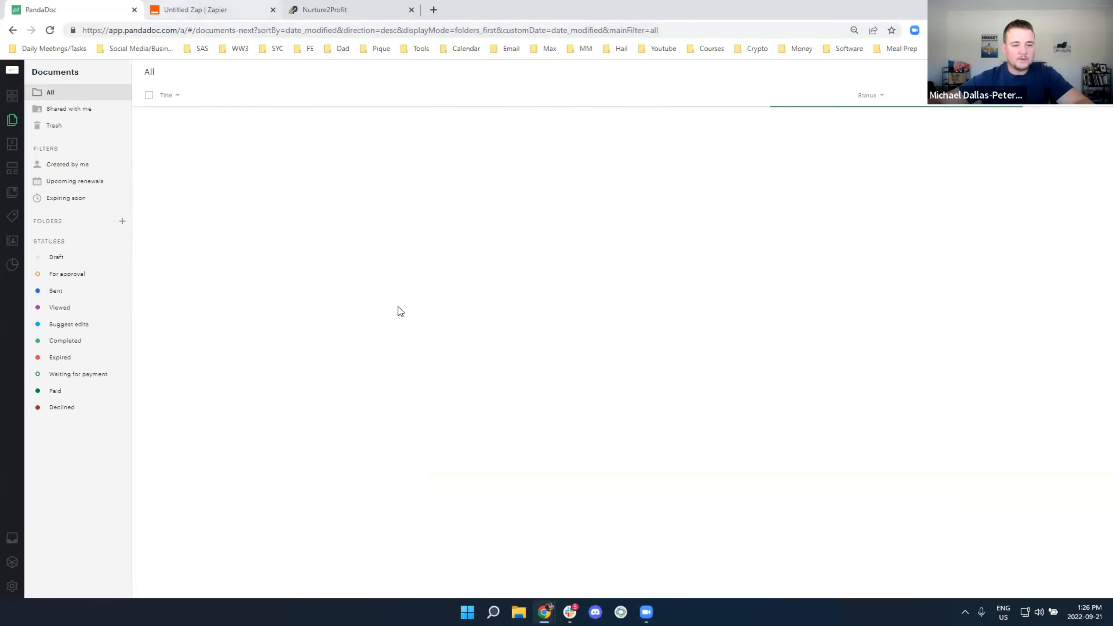
pyautogui.hotkey('ctrl', 'Tab')
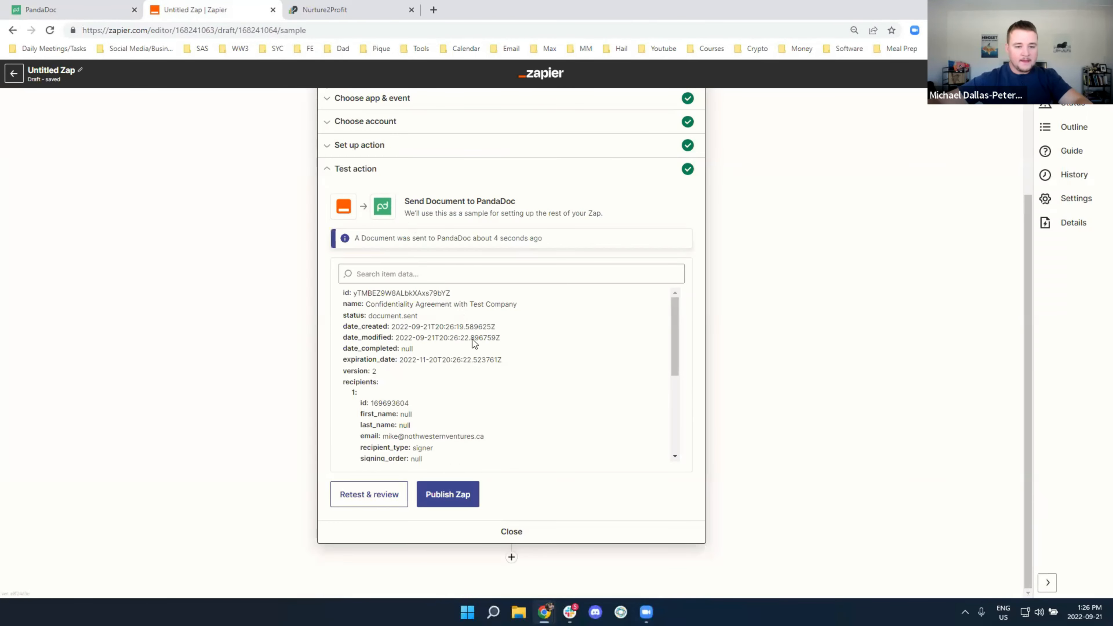
pyautogui.scroll(-5, 482, 373)
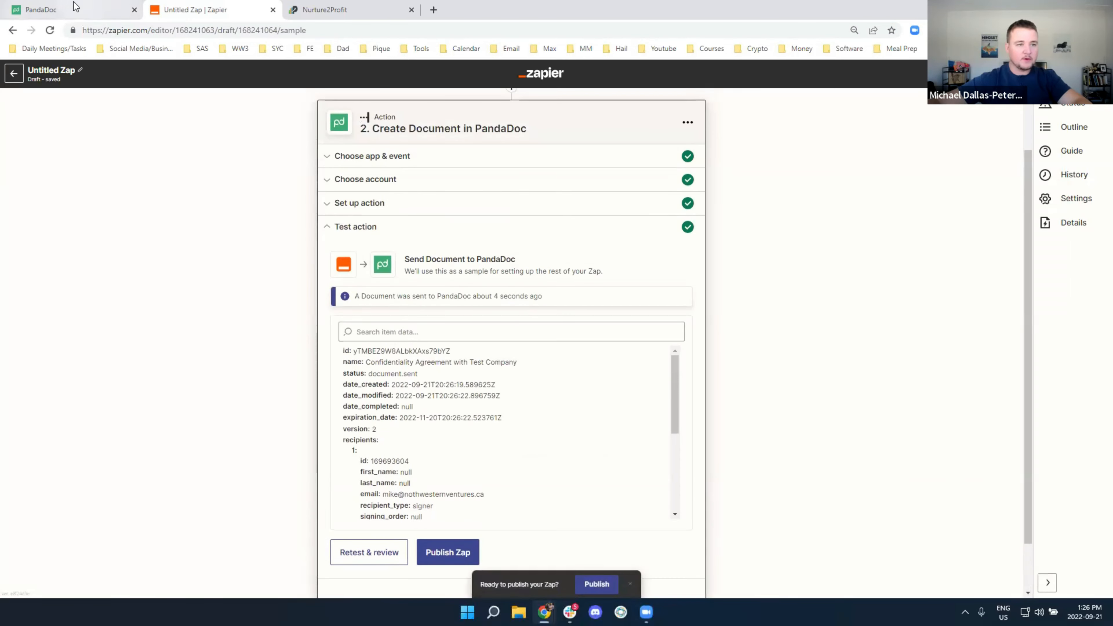
# Open 'Confidentiality Agreement with Test Company', confirm Automotive Repair Shop was filled in, and go back
pyautogui.click(76, 6)
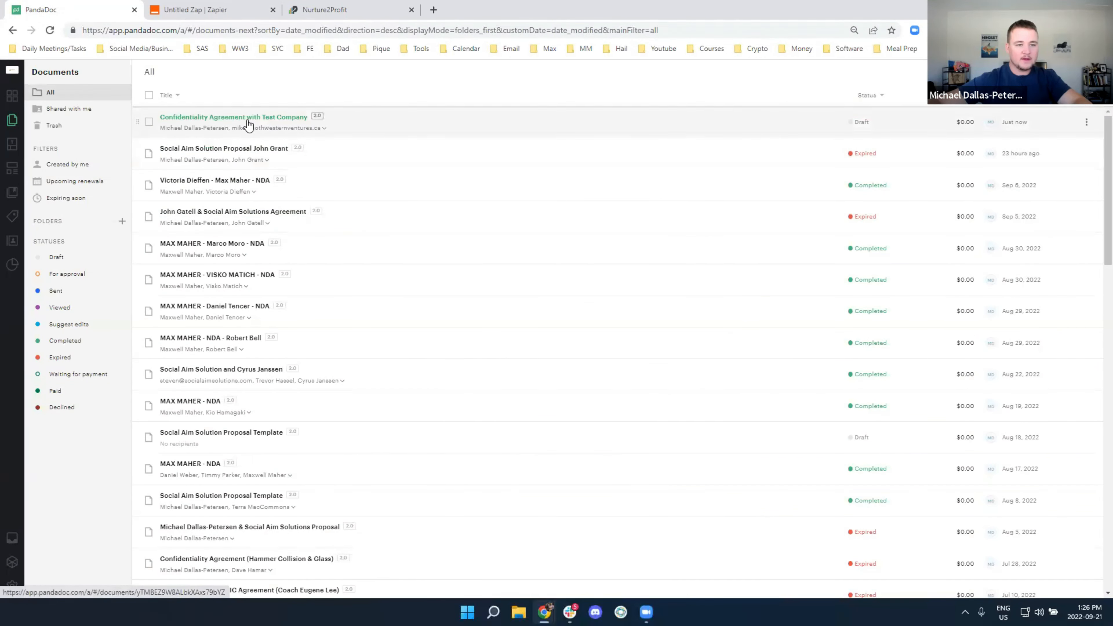
pyautogui.click(269, 118)
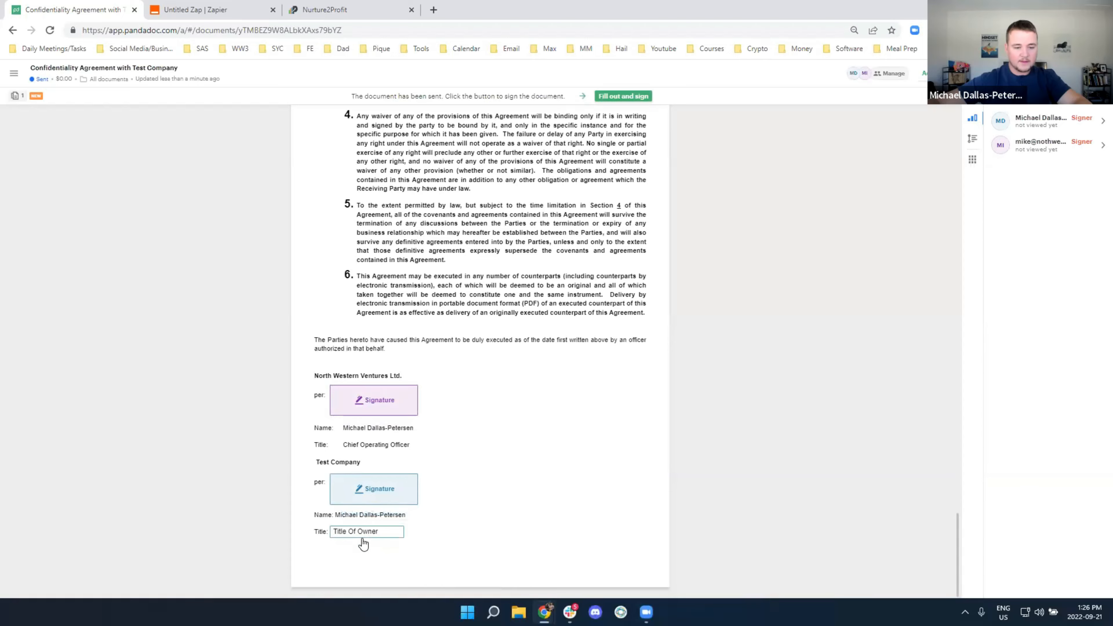
pyautogui.scroll(20, 729, 320)
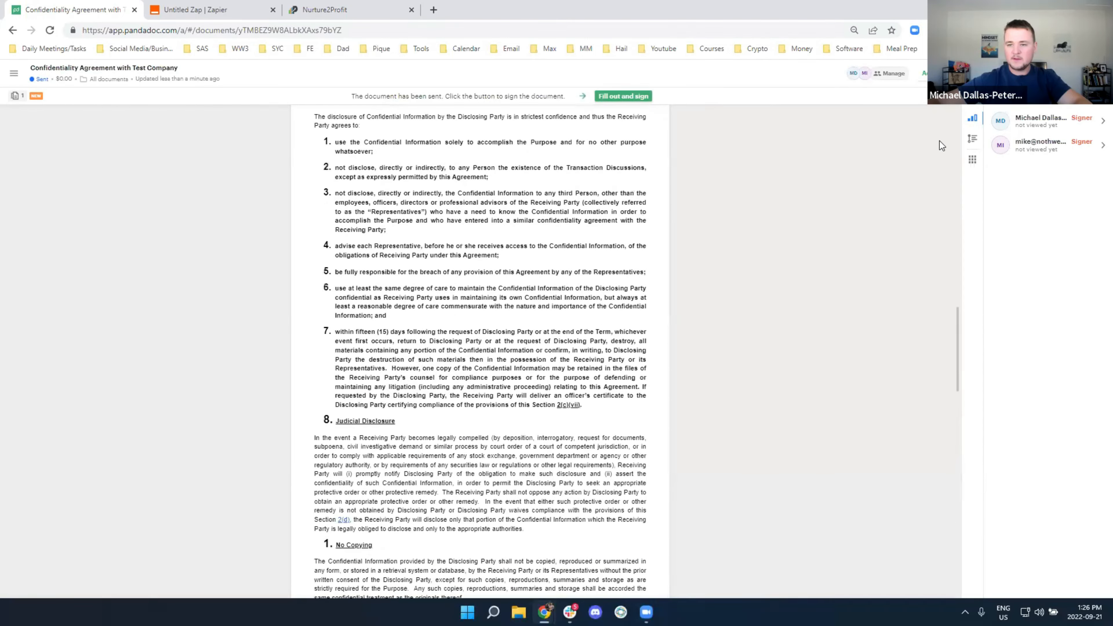
pyautogui.scroll(10, 654, 222)
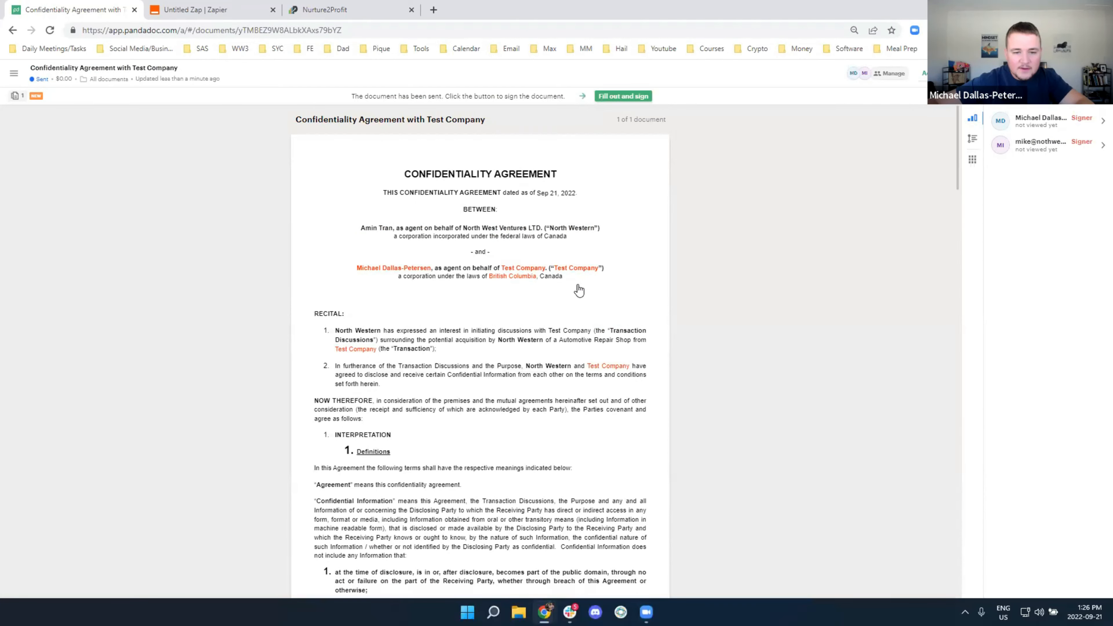
pyautogui.scroll(-3, 590, 378)
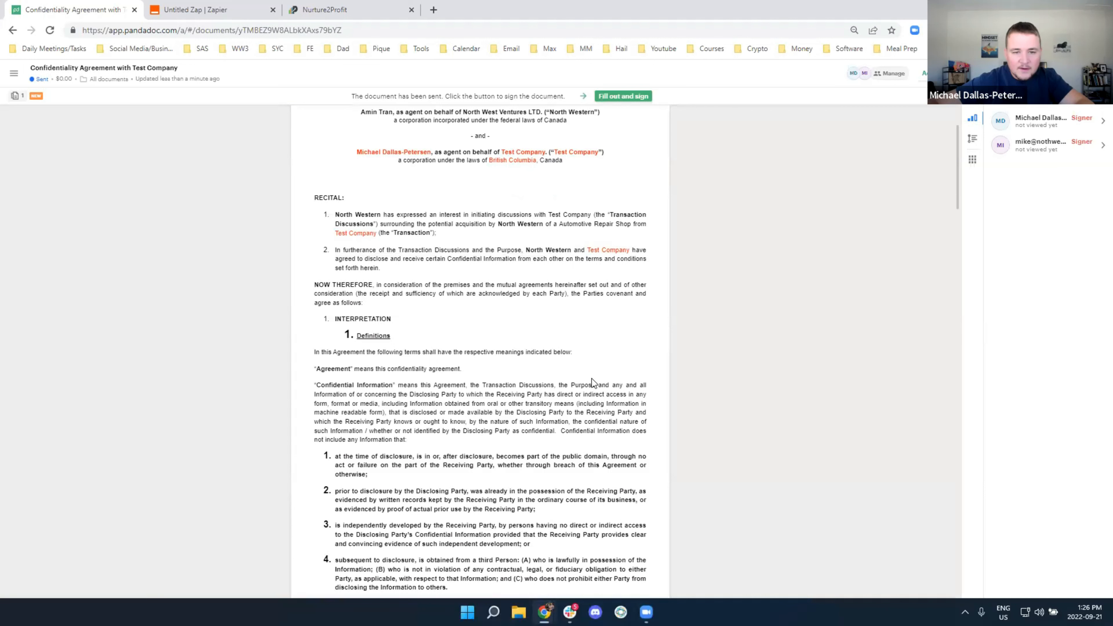
pyautogui.scroll(-2, 591, 378)
pyautogui.scroll(5, 591, 378)
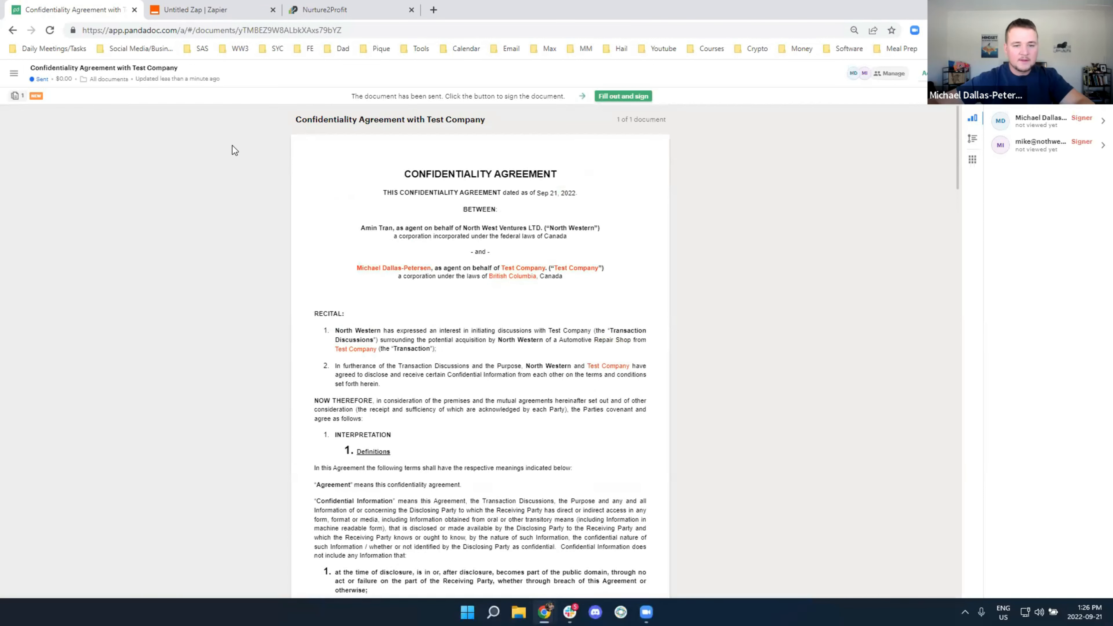
pyautogui.click(13, 31)
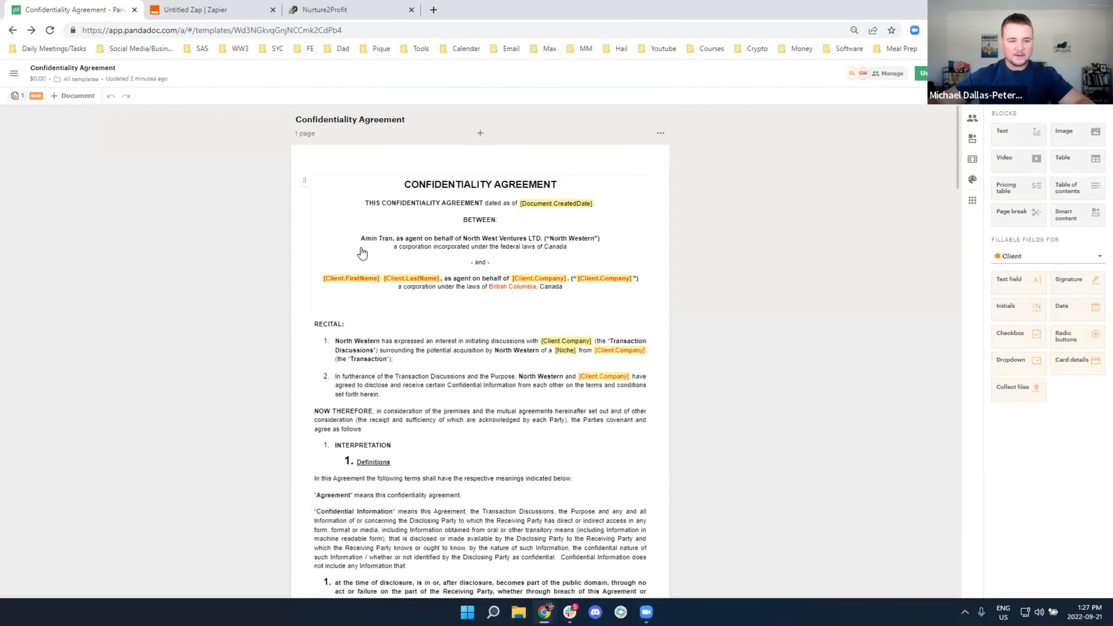
# Select the agreement's parties and recital text and review its colour options, leaving them unchanged
pyautogui.click(354, 284)
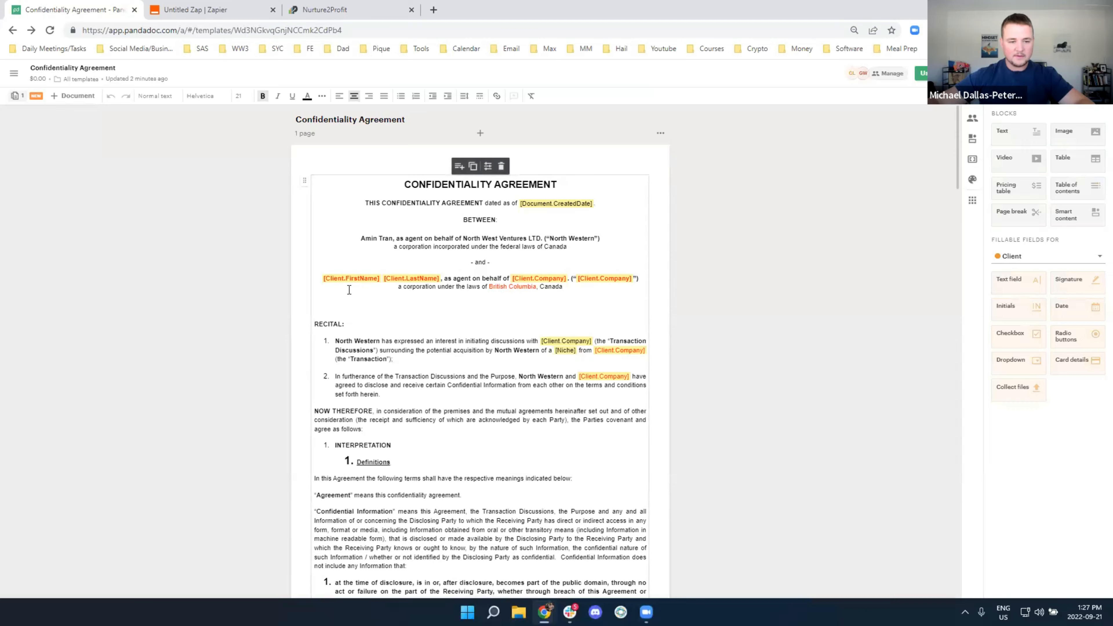
pyautogui.moveTo(322, 276); pyautogui.dragTo(380, 280)
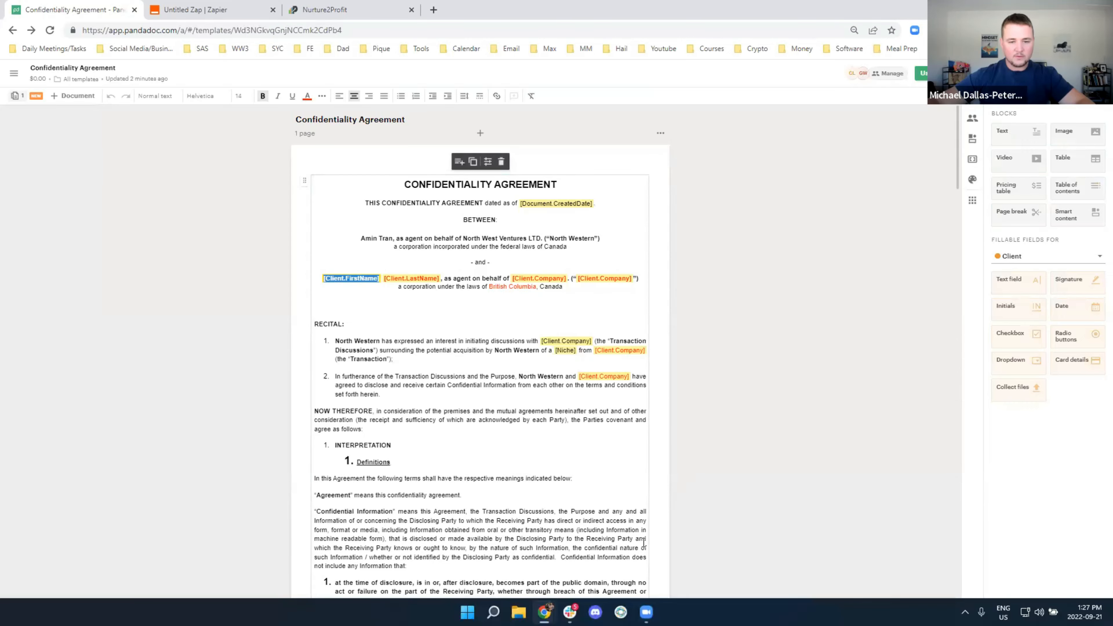
pyautogui.scroll(-10, 633, 462)
pyautogui.scroll(8, 608, 304)
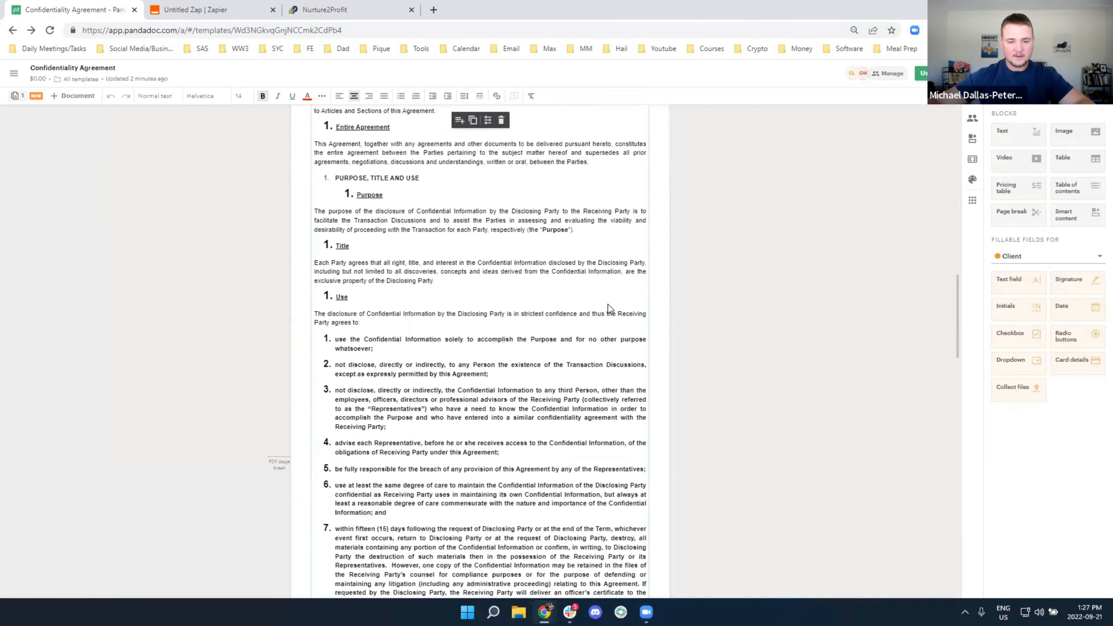
pyautogui.scroll(5, 607, 303)
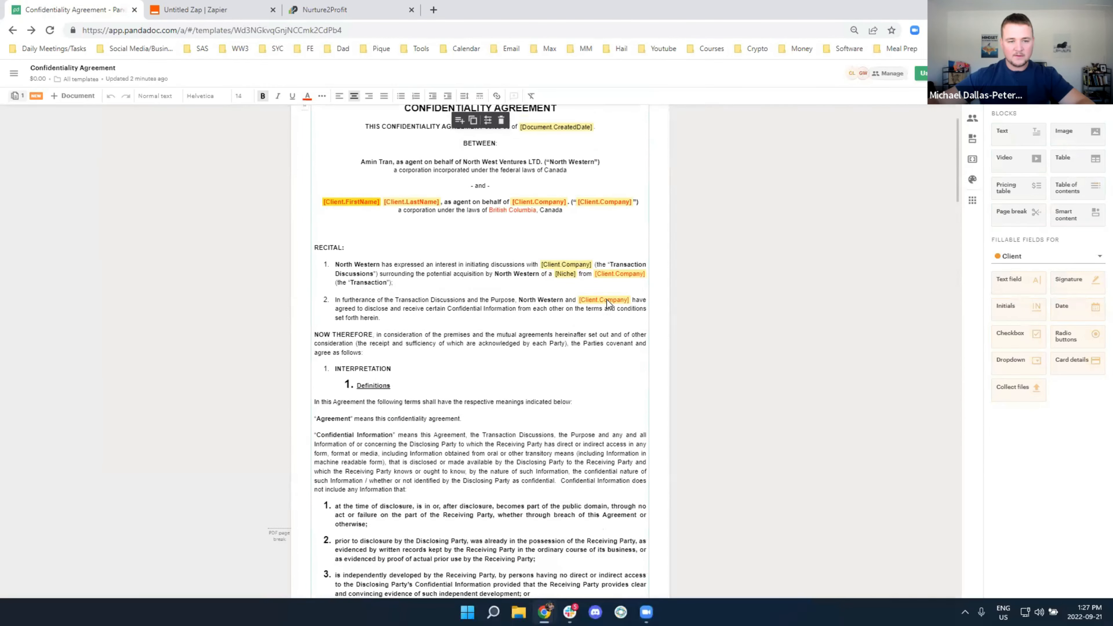
pyautogui.moveTo(423, 234); pyautogui.dragTo(298, 191)
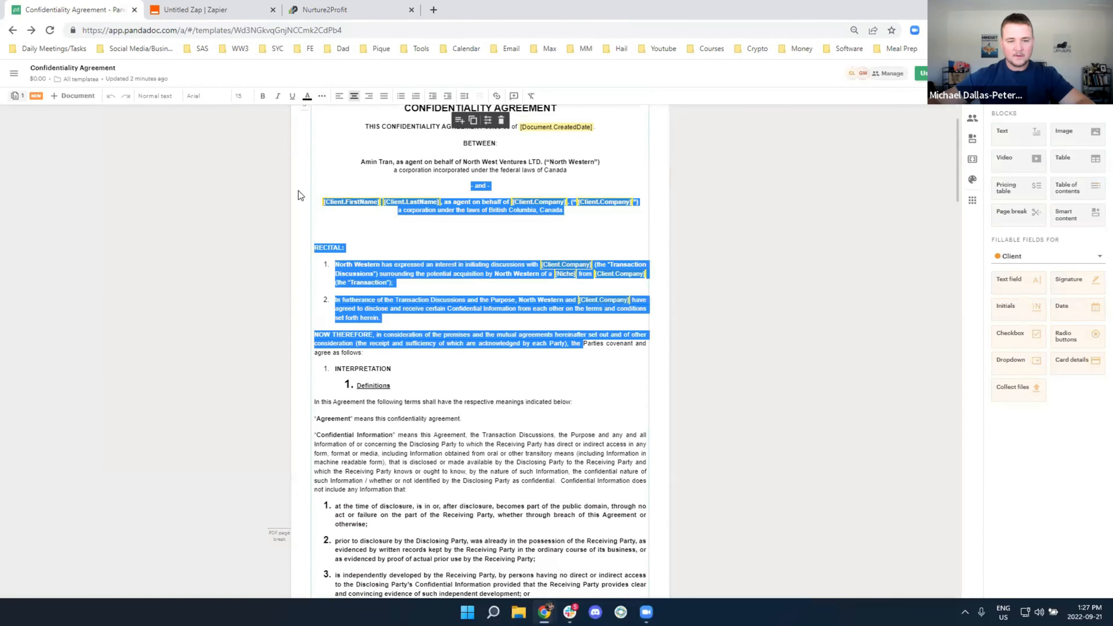
pyautogui.click(307, 96)
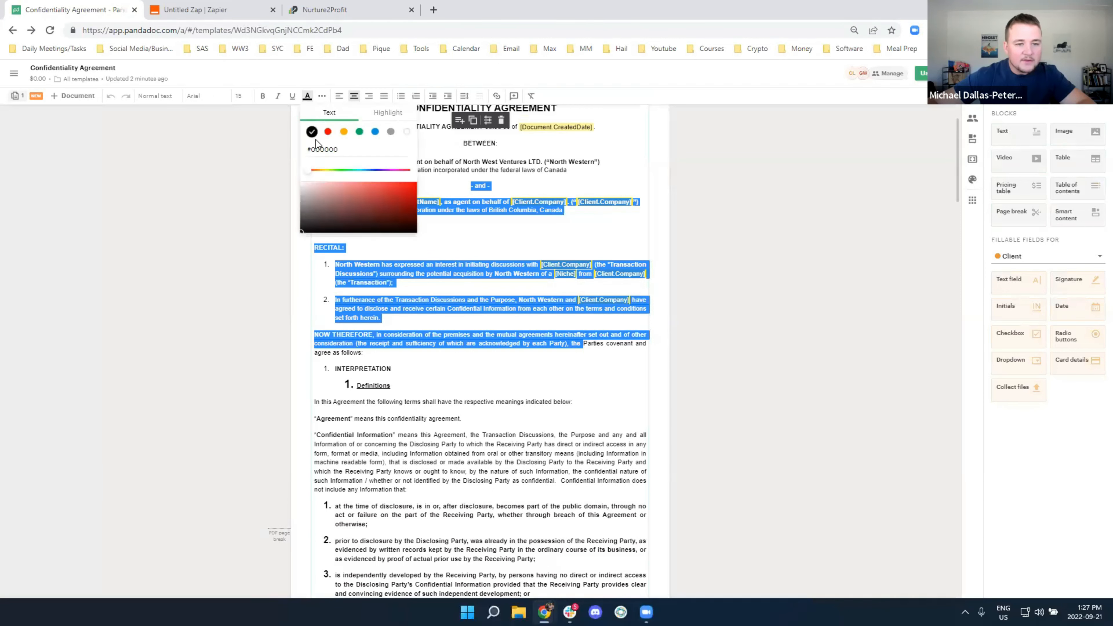
pyautogui.click(231, 288)
# Select the Party definition text and check its colour options without changing anything
pyautogui.scroll(-10, 464, 344)
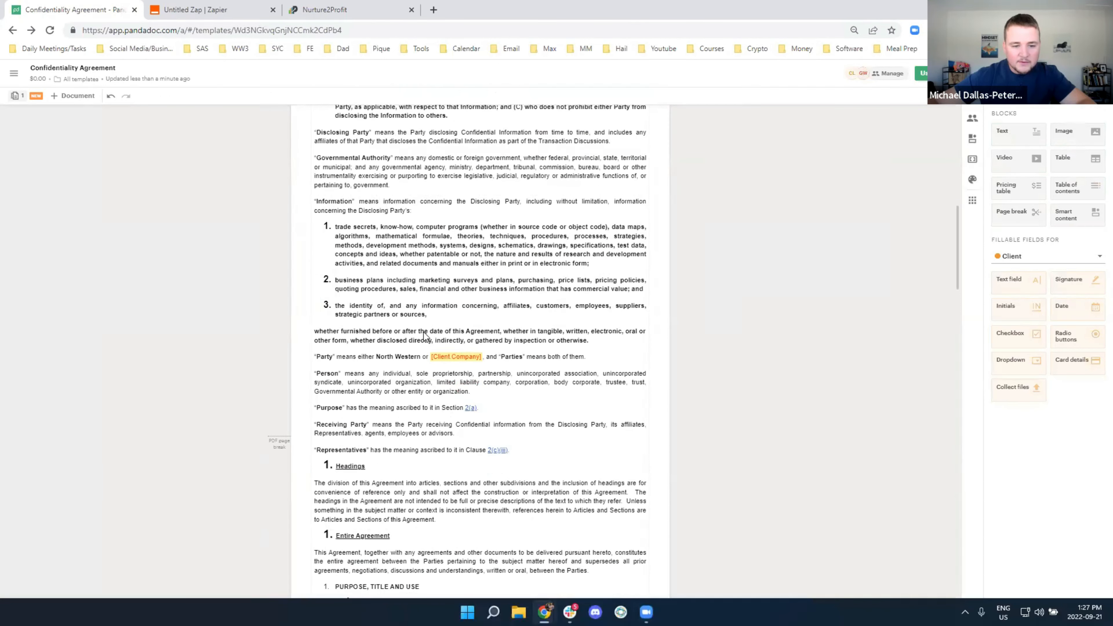
pyautogui.scroll(-1, 424, 337)
pyautogui.moveTo(382, 303); pyautogui.dragTo(542, 299)
pyautogui.click(309, 98)
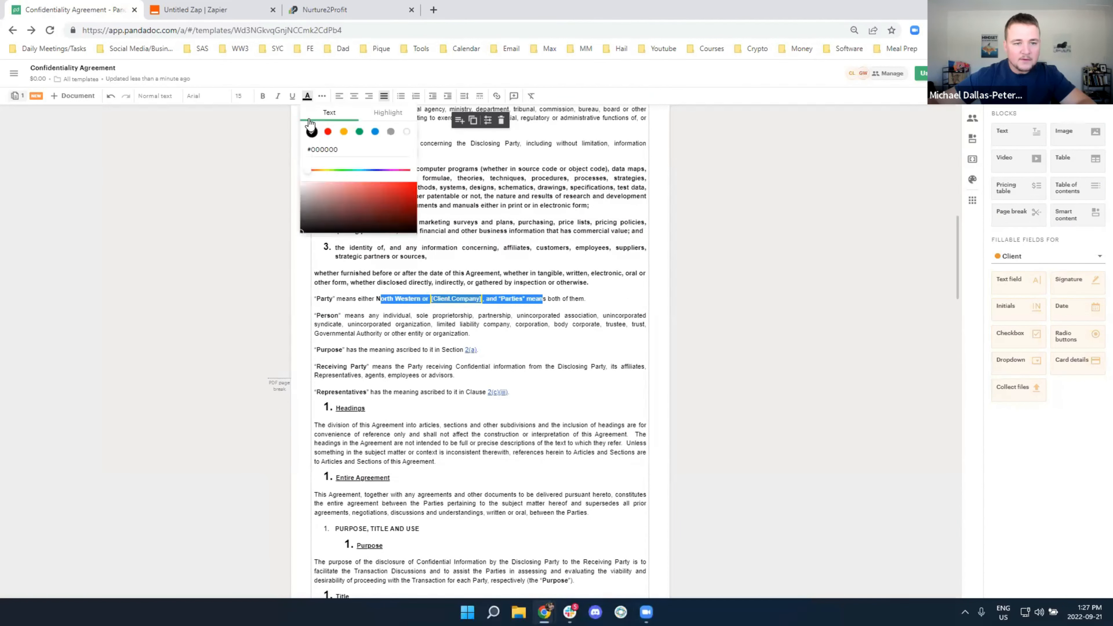
pyautogui.click(603, 409)
# Make the governing-law and waiver clause text black
pyautogui.scroll(-10, 600, 412)
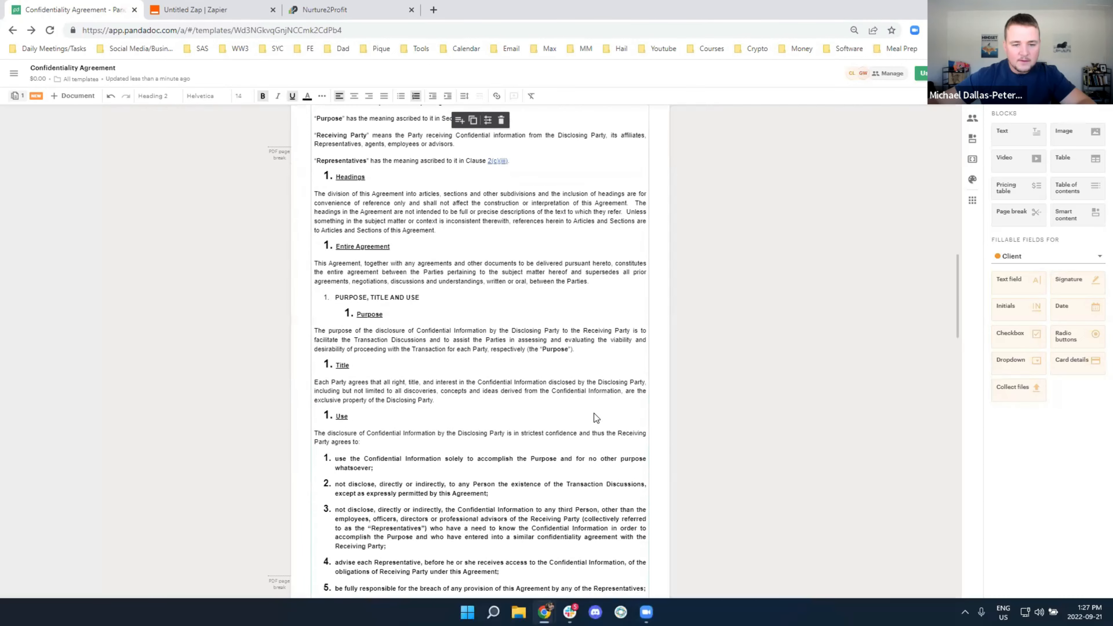
pyautogui.scroll(-15, 595, 417)
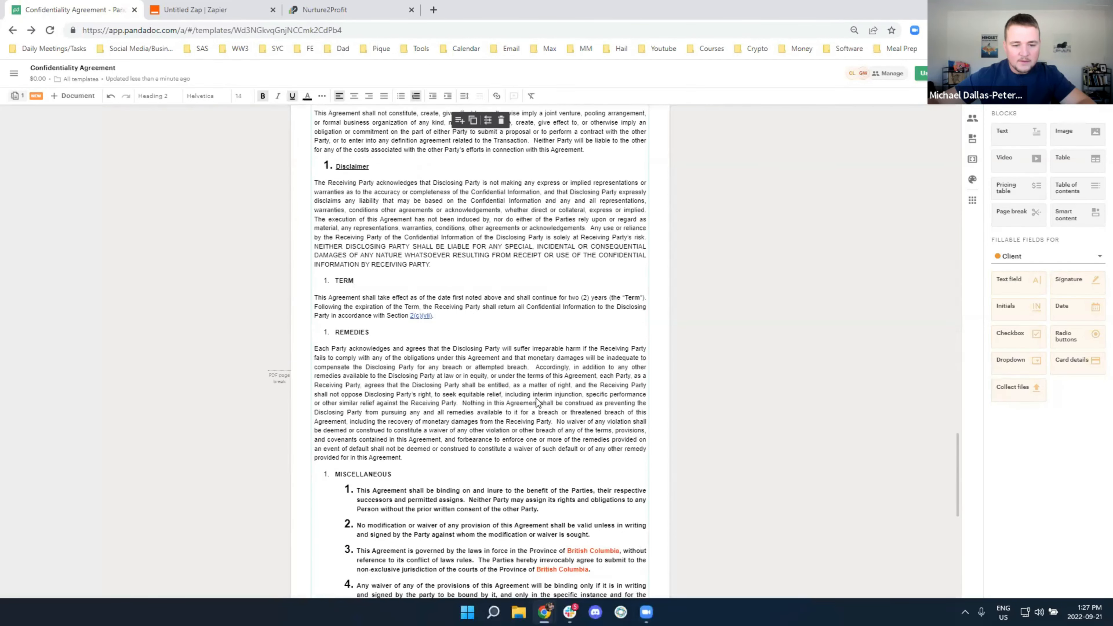
pyautogui.scroll(6, 514, 396)
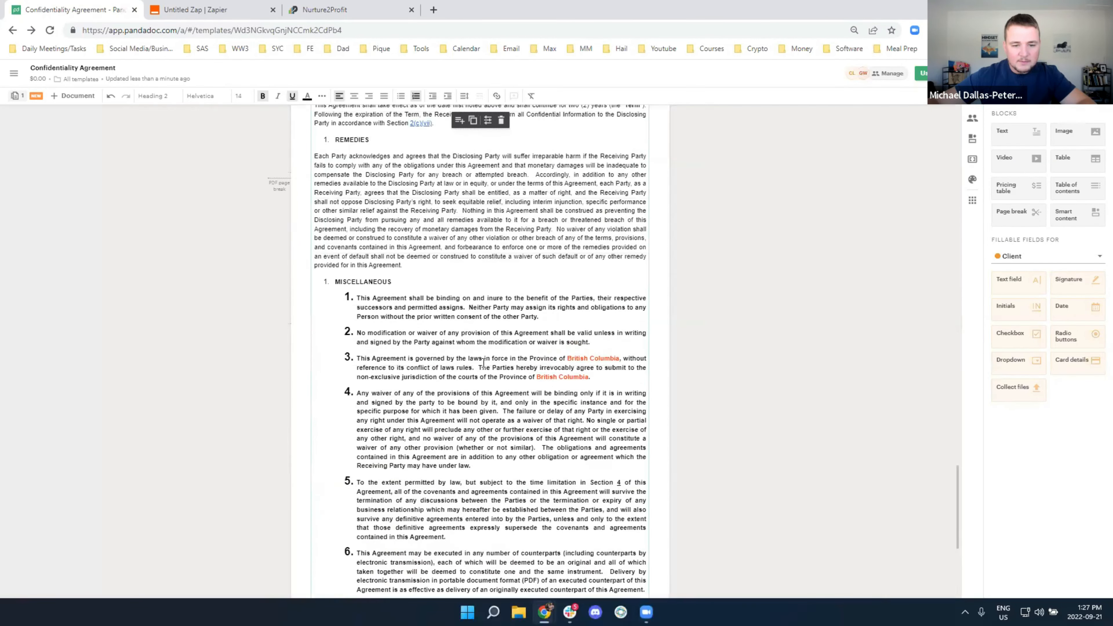
pyautogui.moveTo(459, 359); pyautogui.dragTo(654, 429)
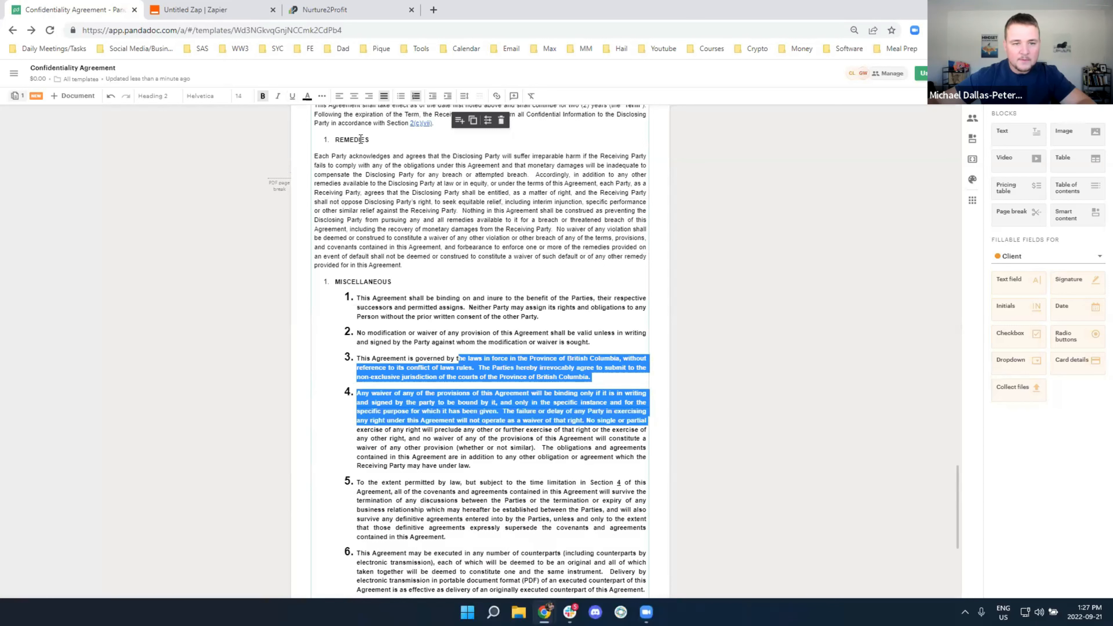
pyautogui.click(307, 96)
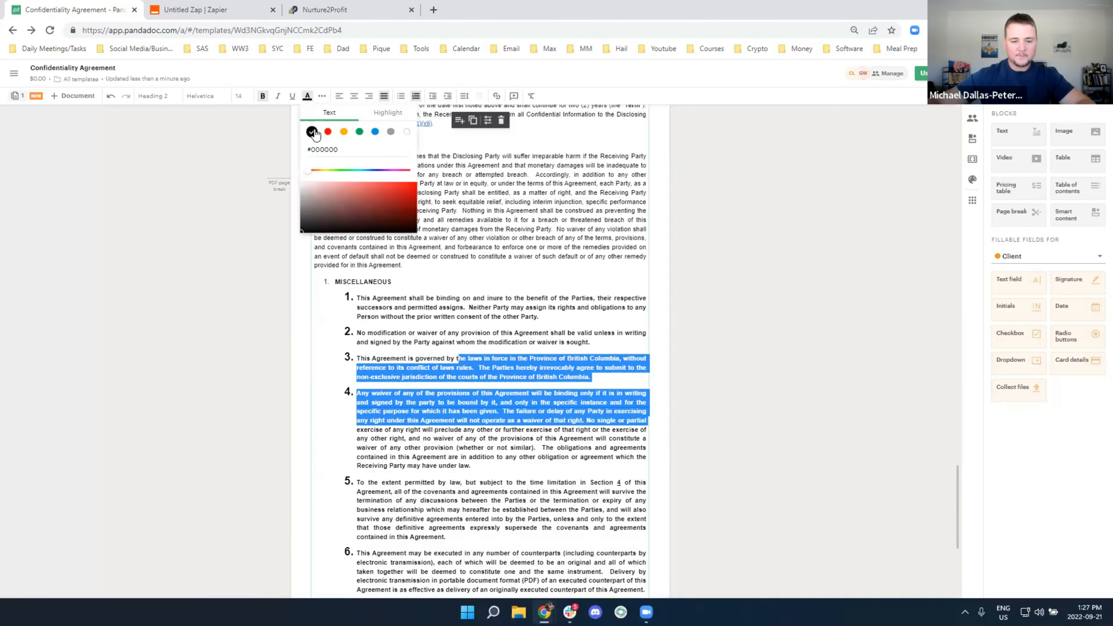
pyautogui.click(582, 314)
pyautogui.scroll(15, 665, 291)
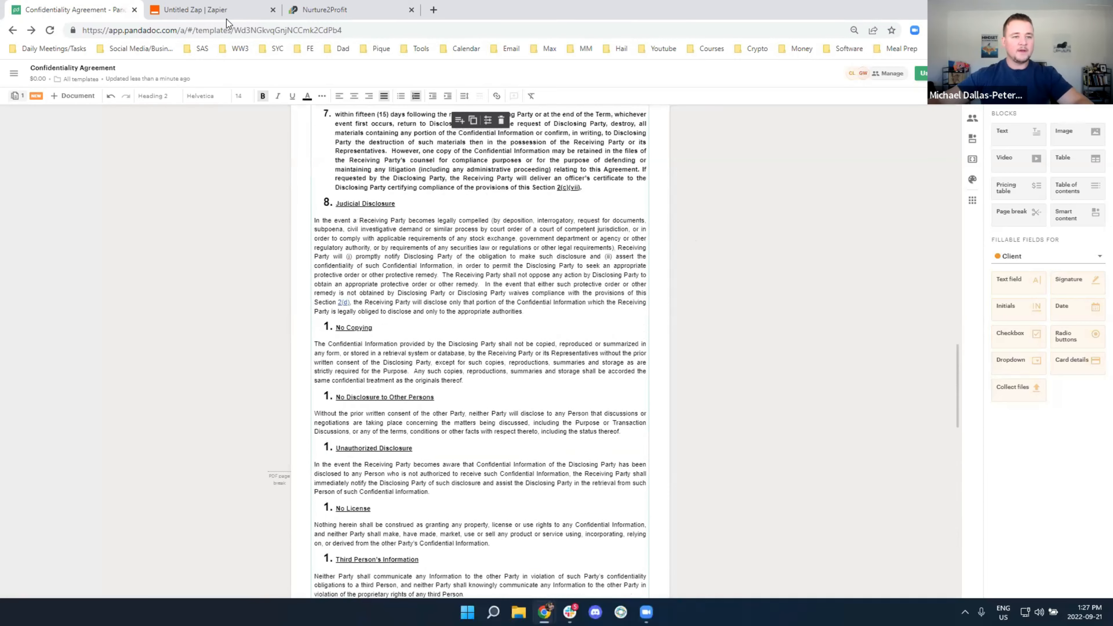
# Confirm the Create Document in PandaDoc sample status reads document.sent, then close the step
pyautogui.click(207, 17)
pyautogui.scroll(-1, 456, 312)
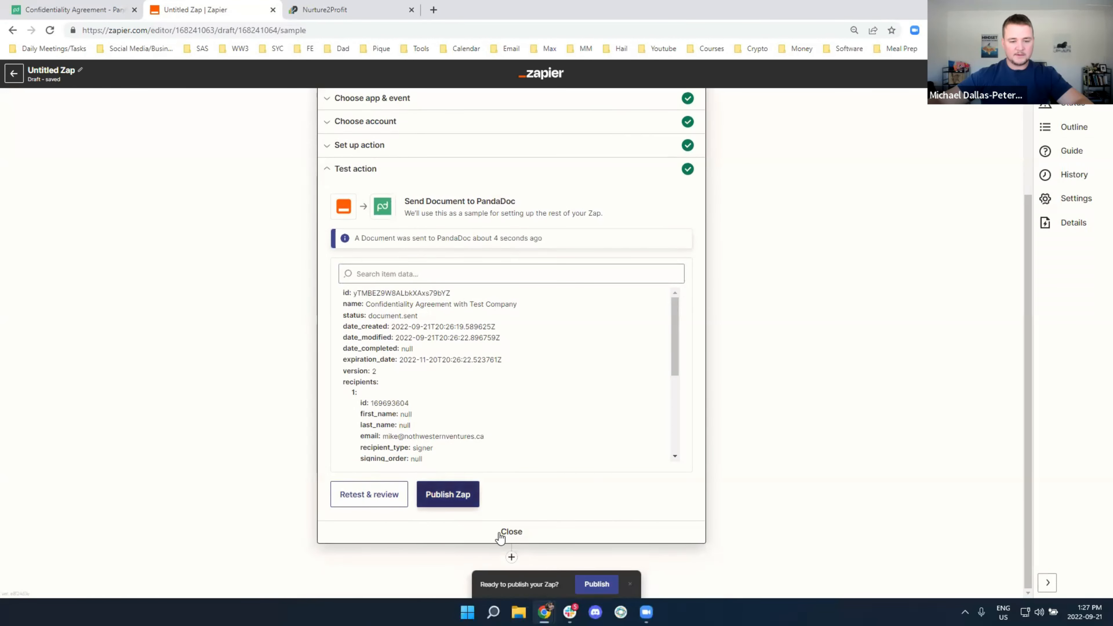
pyautogui.click(520, 535)
pyautogui.click(498, 199)
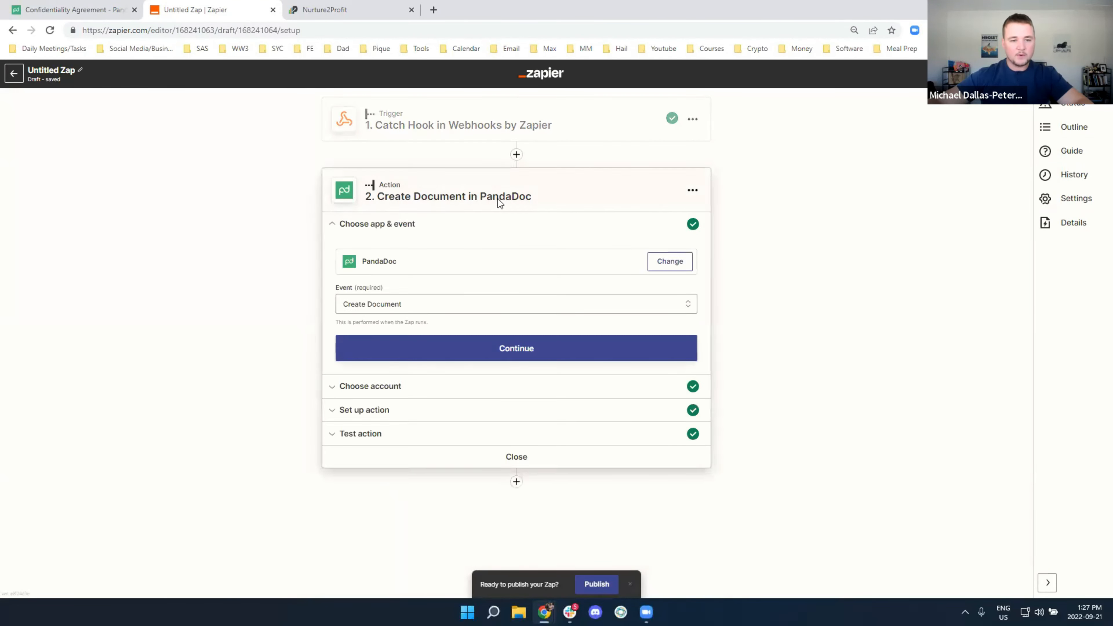
pyautogui.click(383, 442)
pyautogui.scroll(-8, 447, 417)
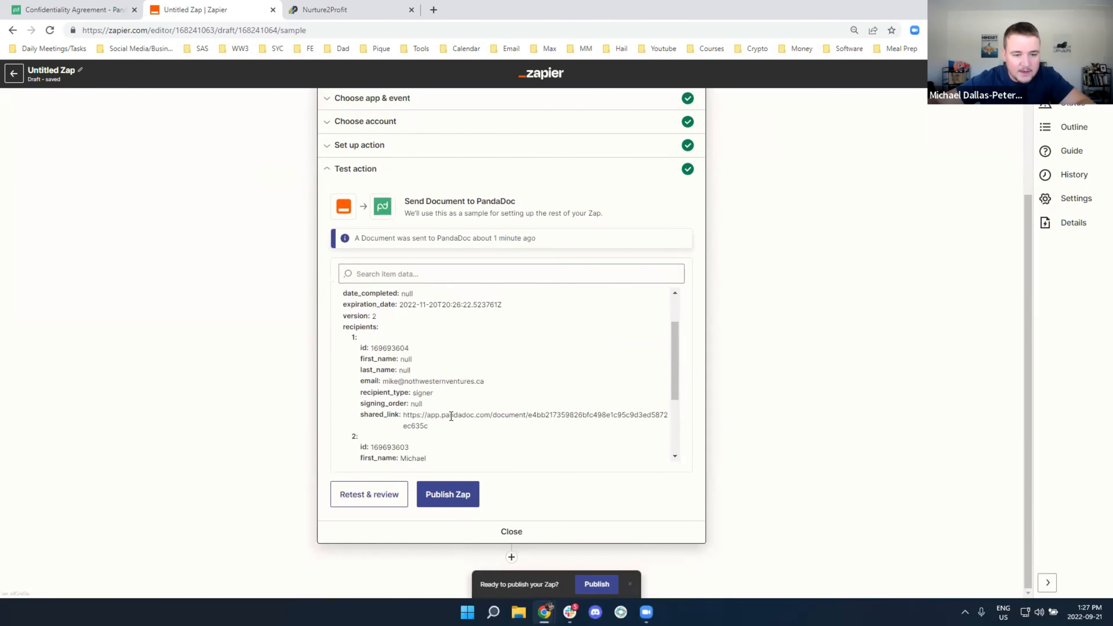
pyautogui.scroll(10, 427, 434)
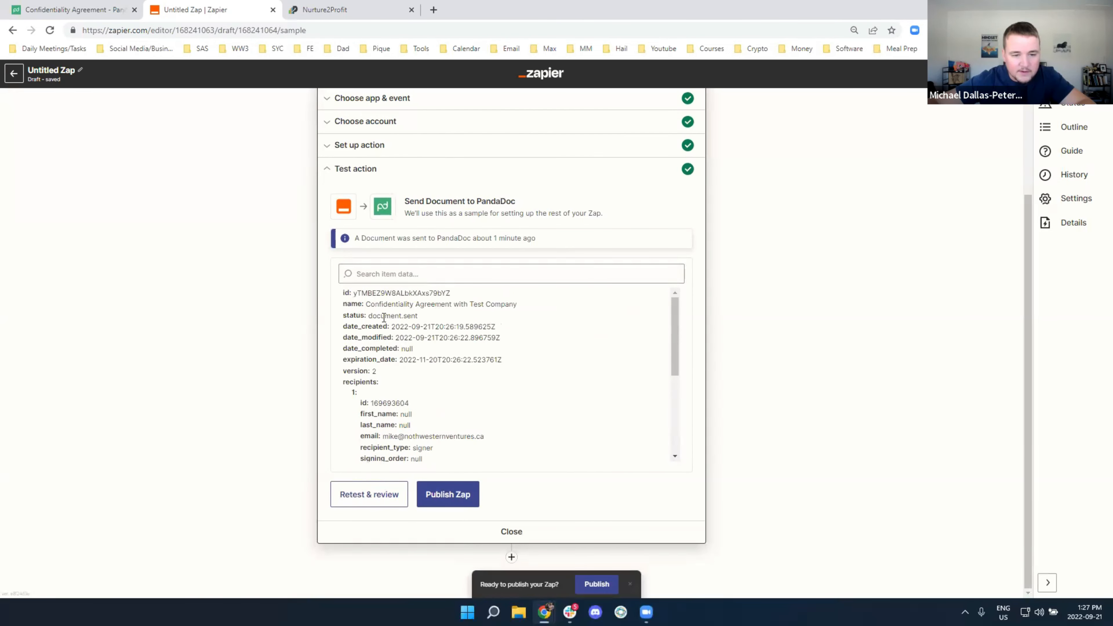
pyautogui.moveTo(403, 314); pyautogui.dragTo(435, 316)
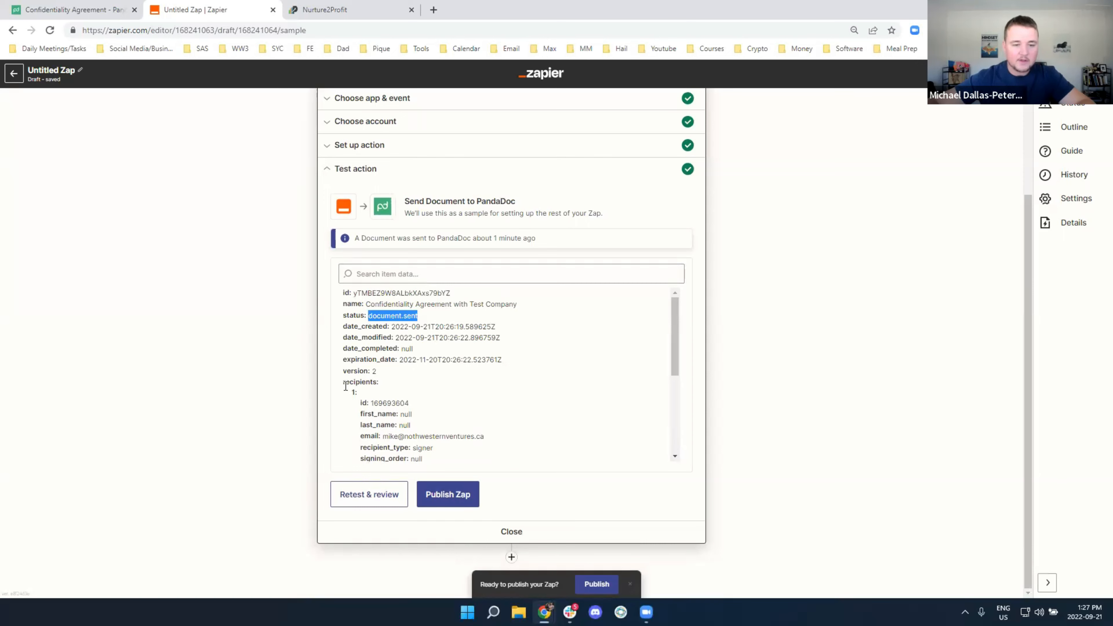
pyautogui.click(521, 530)
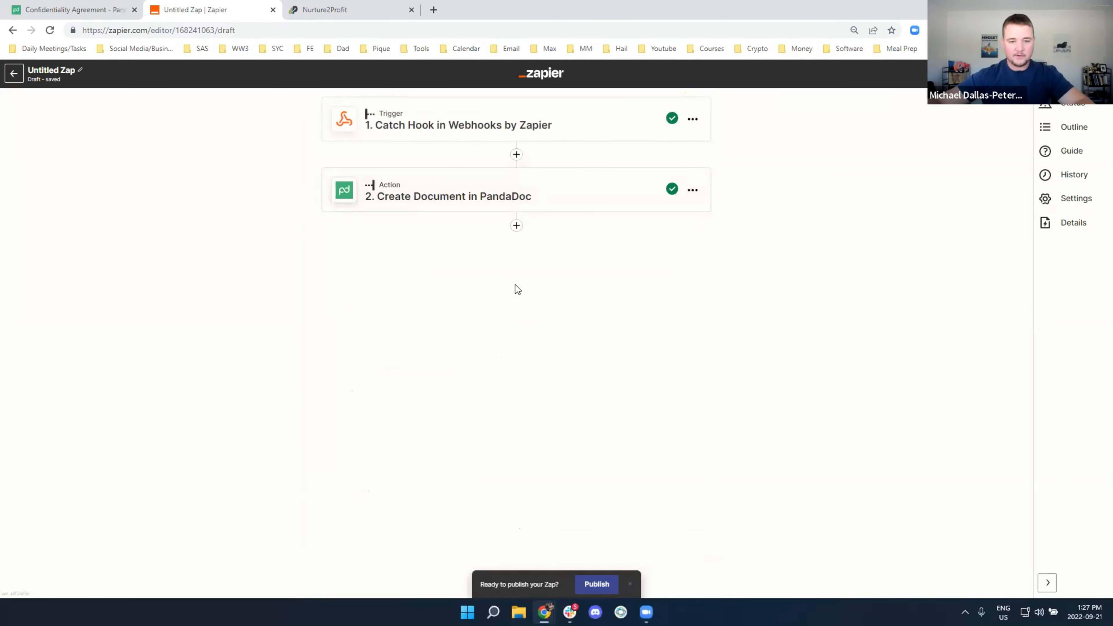
# Add a Filter step after PandaDoc that filters on the Document Status field
pyautogui.click(516, 226)
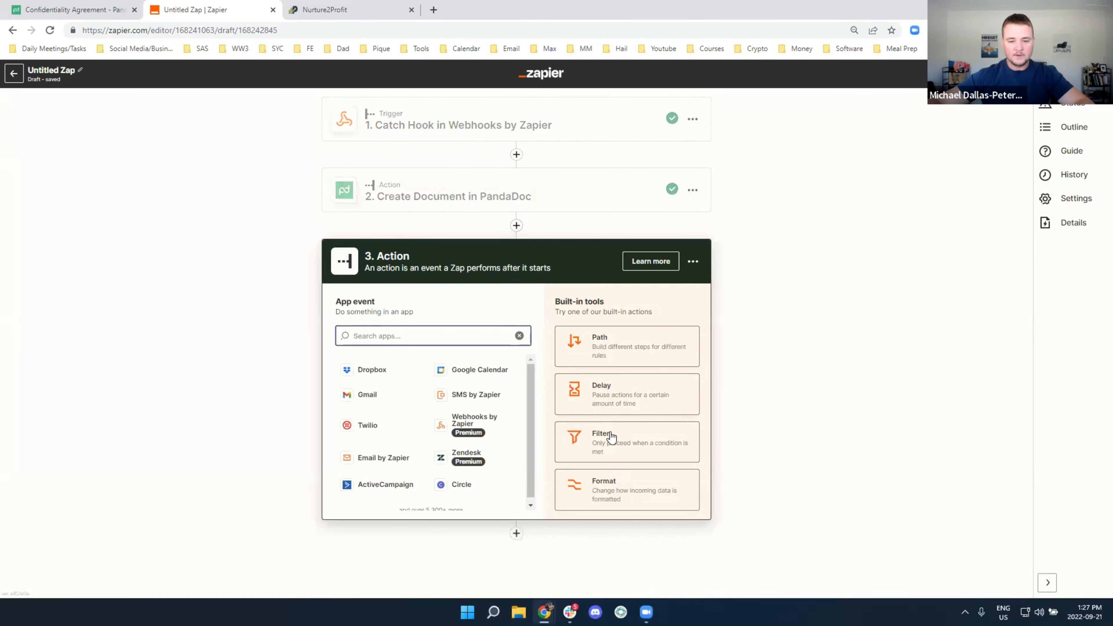
pyautogui.click(610, 438)
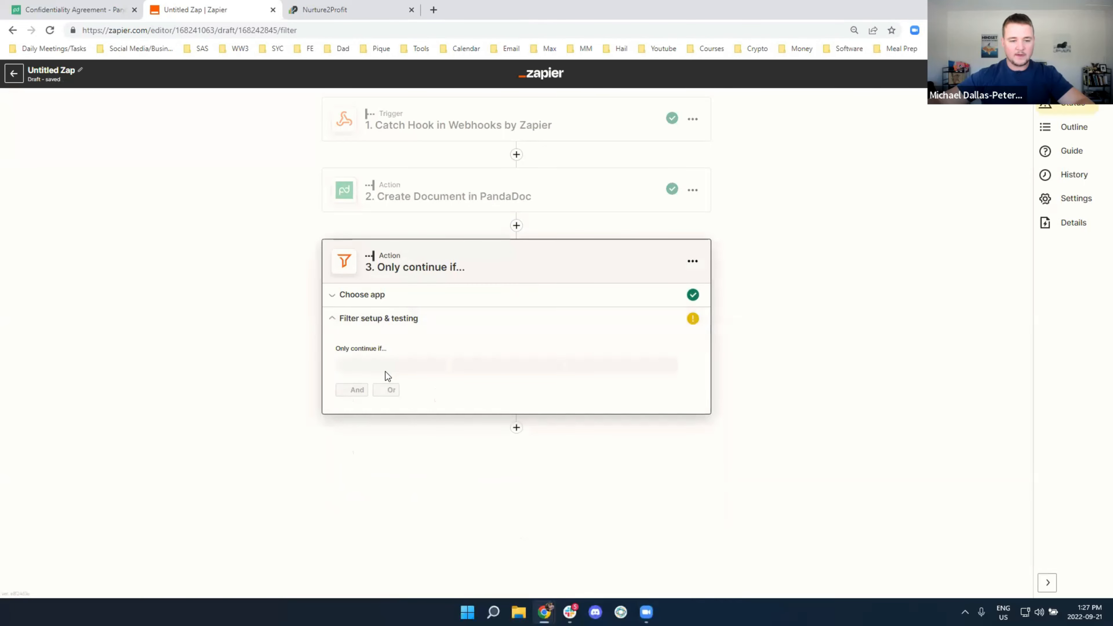
pyautogui.click(380, 368)
pyautogui.click(381, 471)
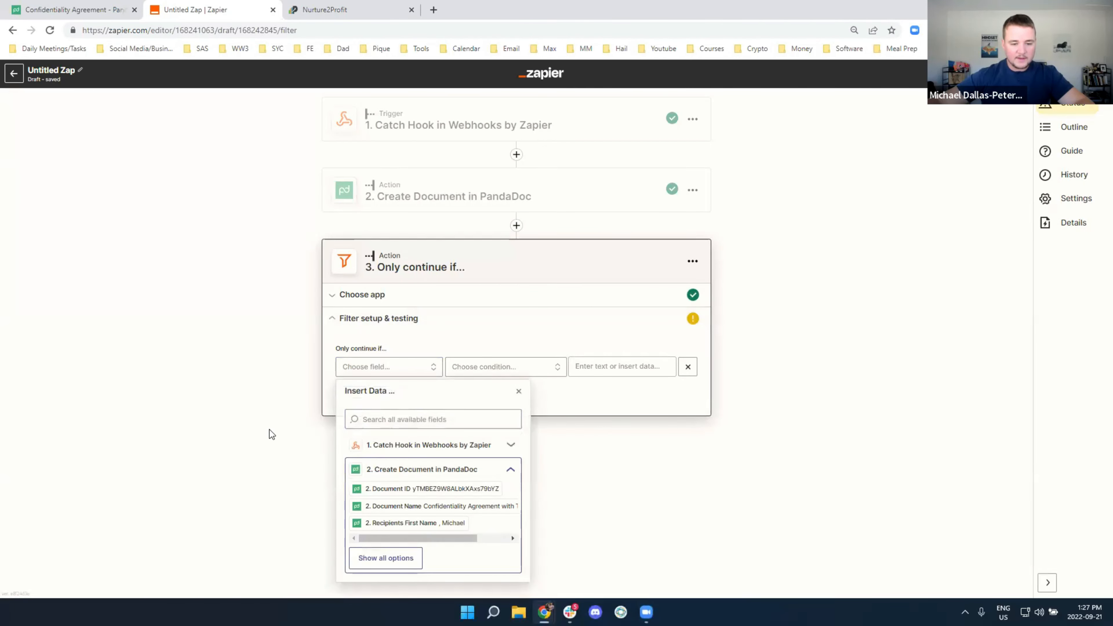
pyautogui.click(386, 558)
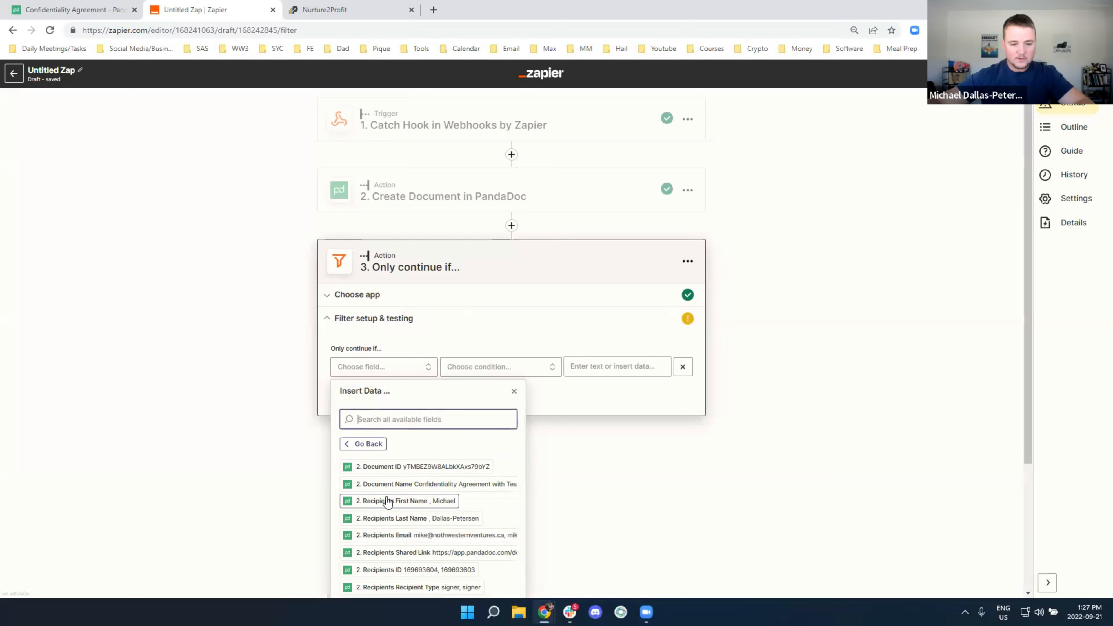
pyautogui.scroll(-2, 398, 499)
pyautogui.scroll(-1, 403, 502)
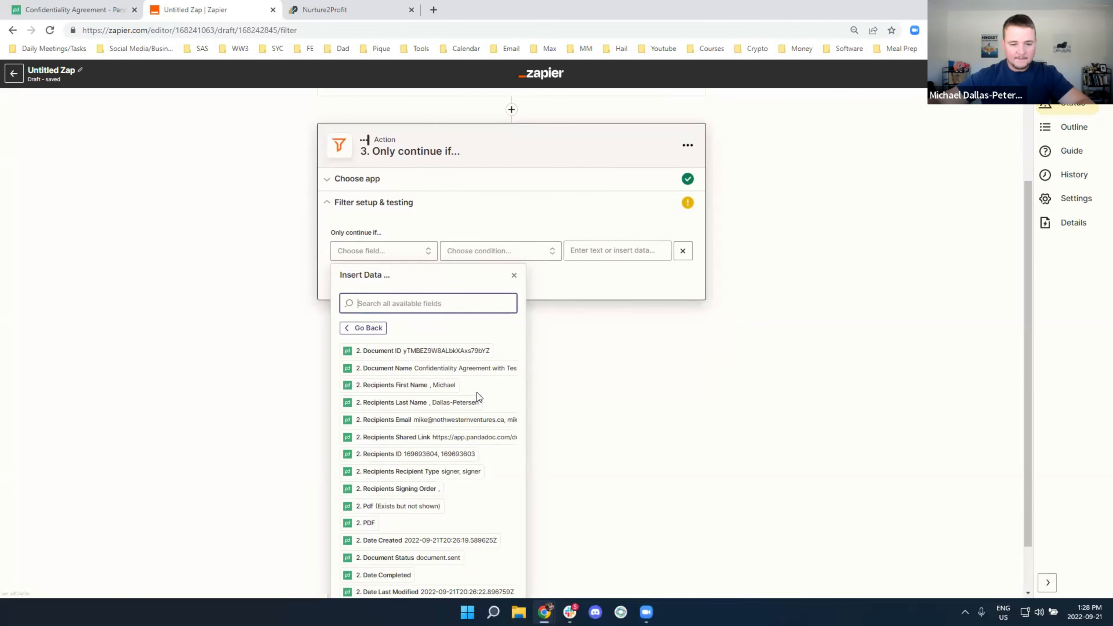
pyautogui.scroll(-1, 483, 391)
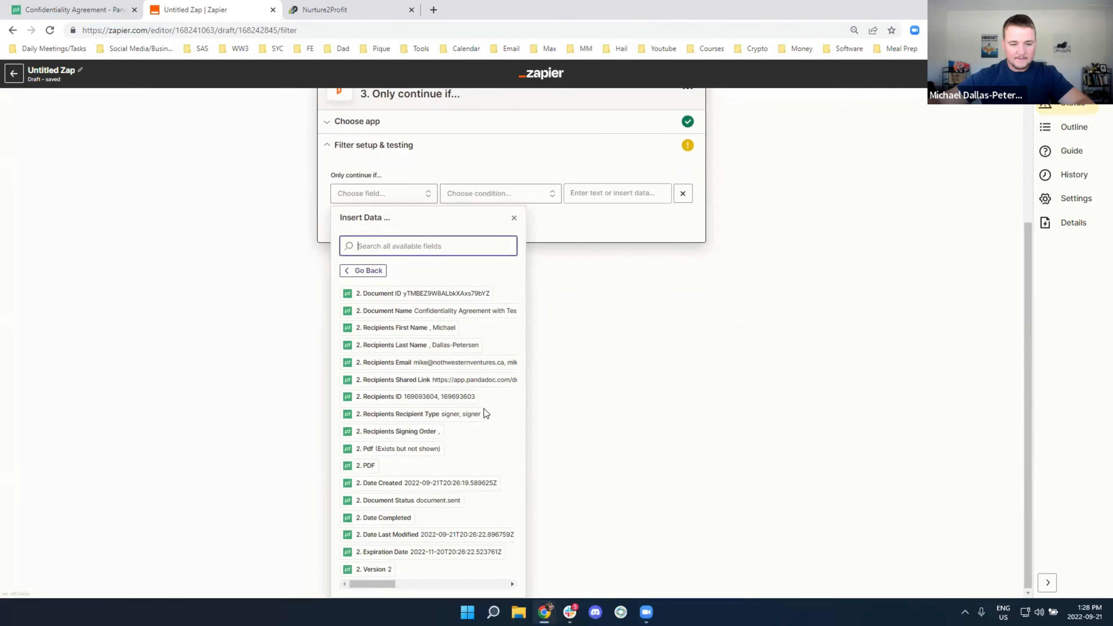
pyautogui.click(368, 500)
# Set the condition to (Text) Contains 'sent', test the filter and continue
pyautogui.click(496, 369)
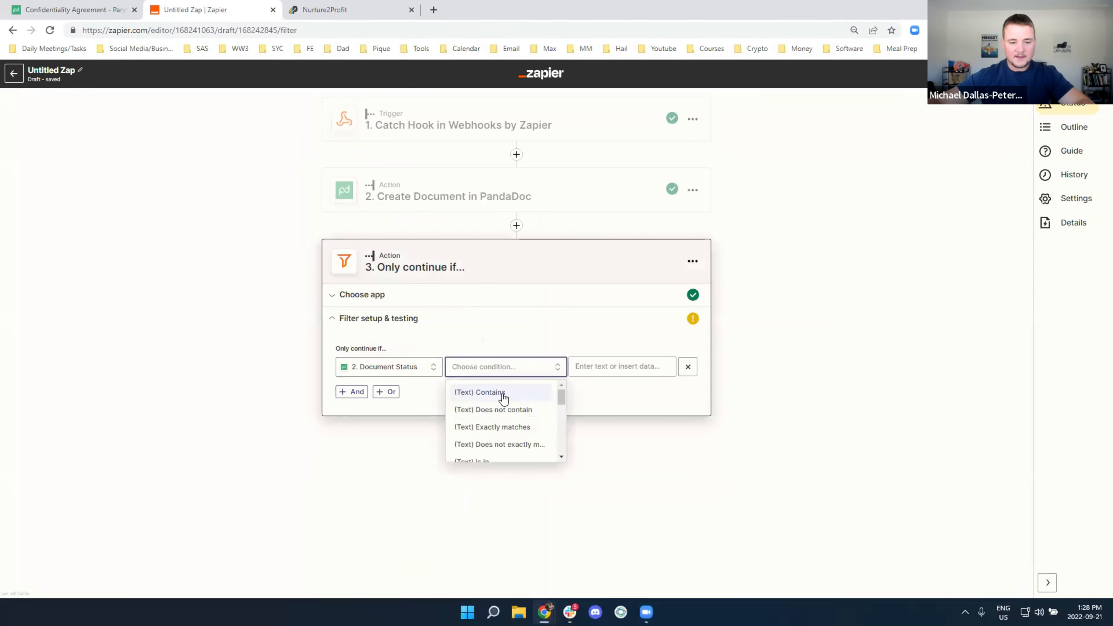
pyautogui.click(500, 393)
pyautogui.write('sent')
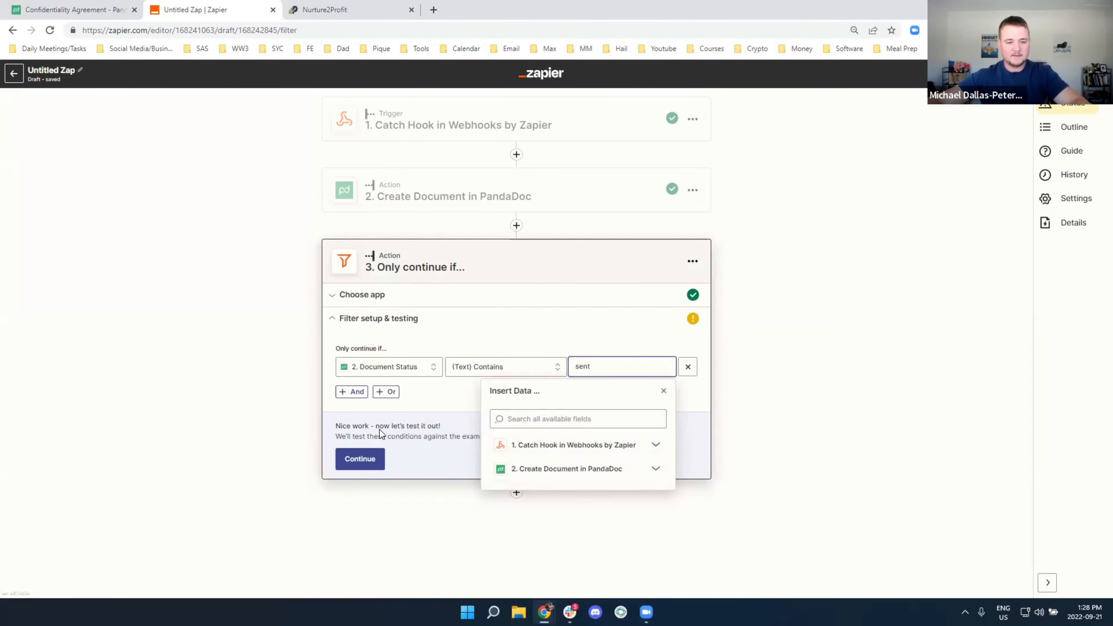
pyautogui.click(373, 460)
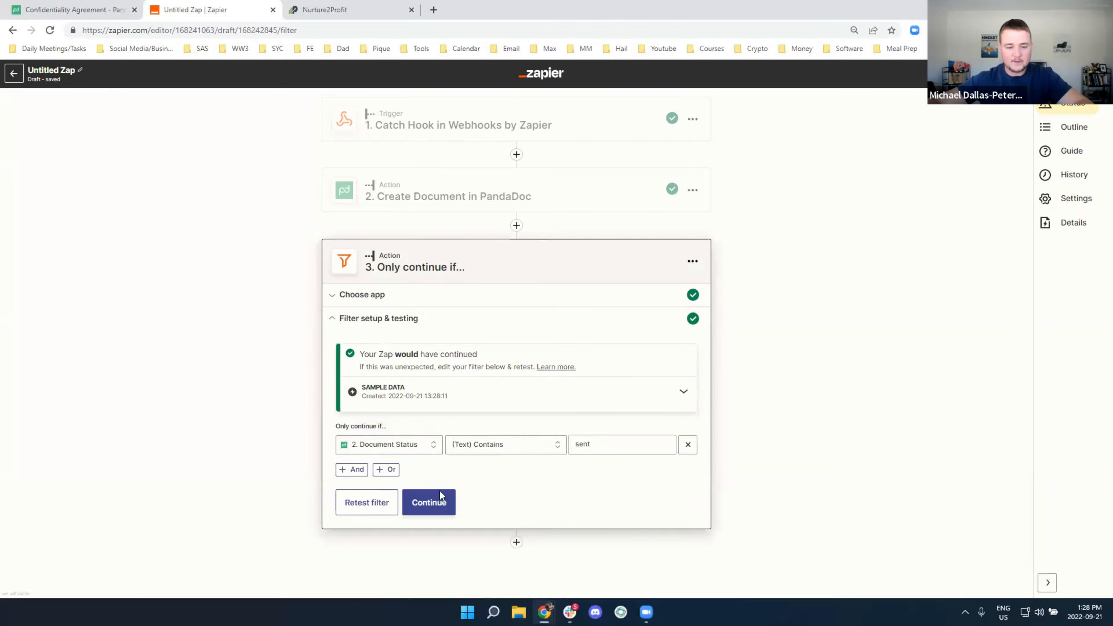
pyautogui.click(434, 506)
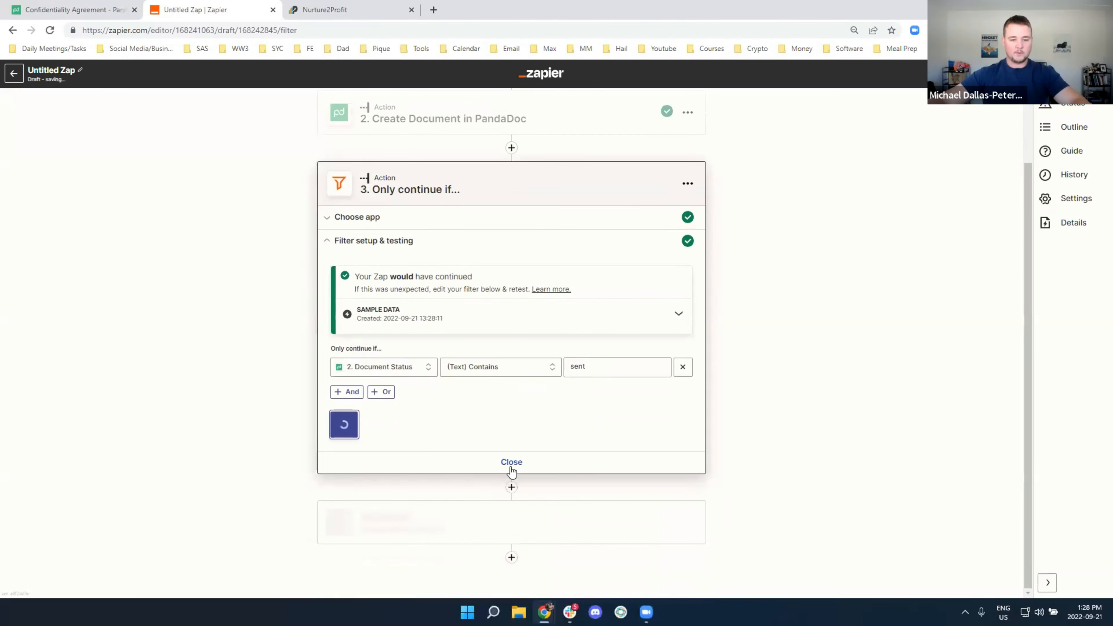
pyautogui.click(433, 406)
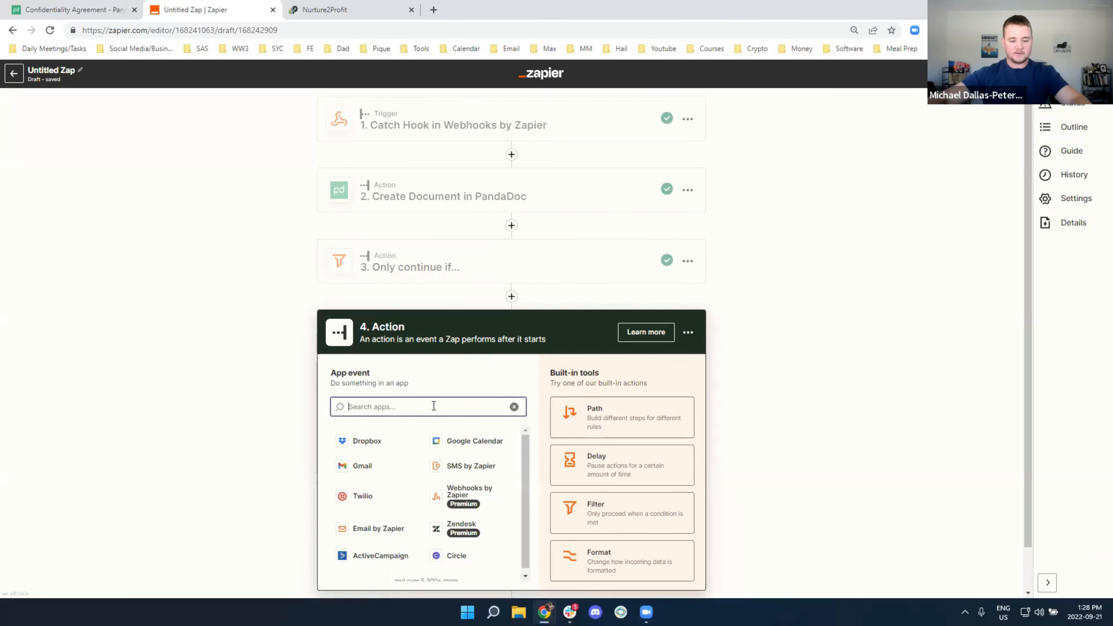
# Make the next step LeadConnector with the Add/Update Opportunity event and review available accounts
pyautogui.write('lead')
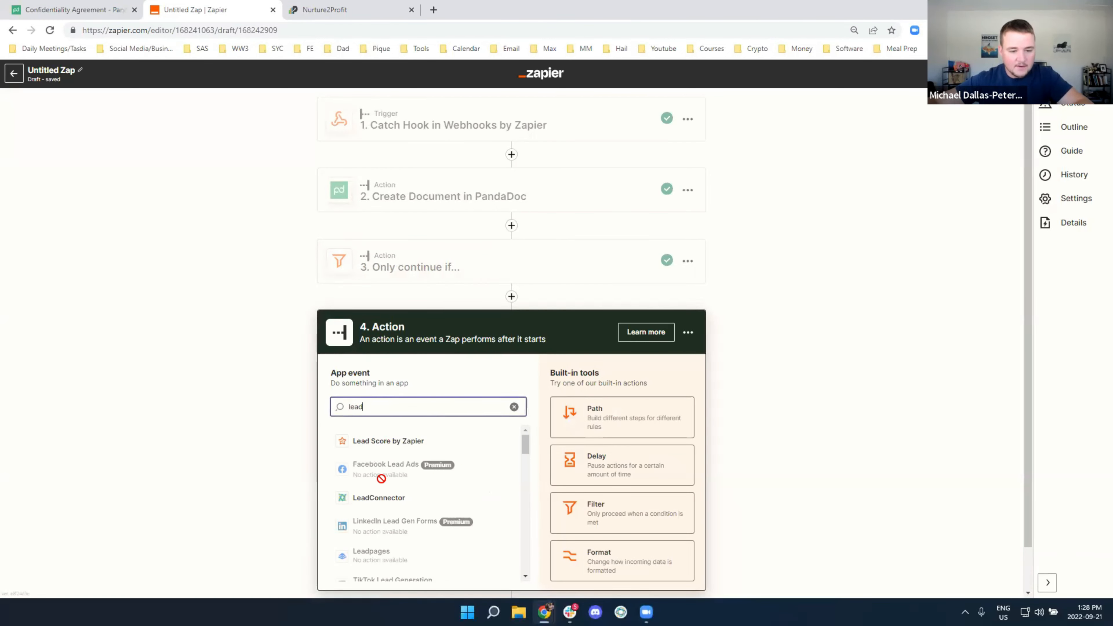
pyautogui.click(387, 501)
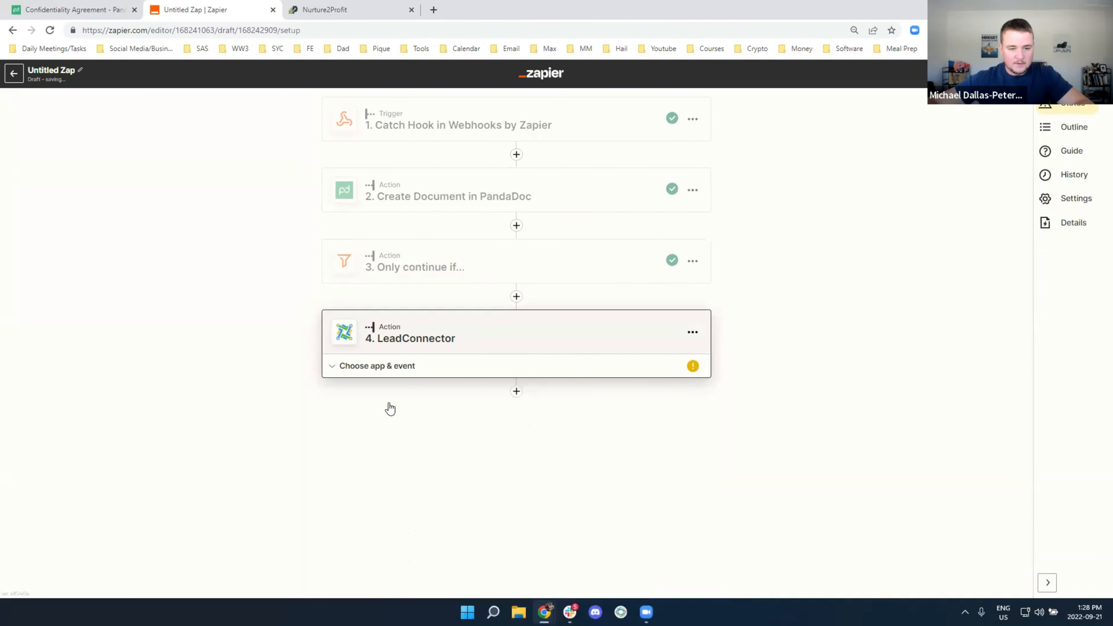
pyautogui.click(395, 446)
pyautogui.click(410, 521)
pyautogui.click(430, 491)
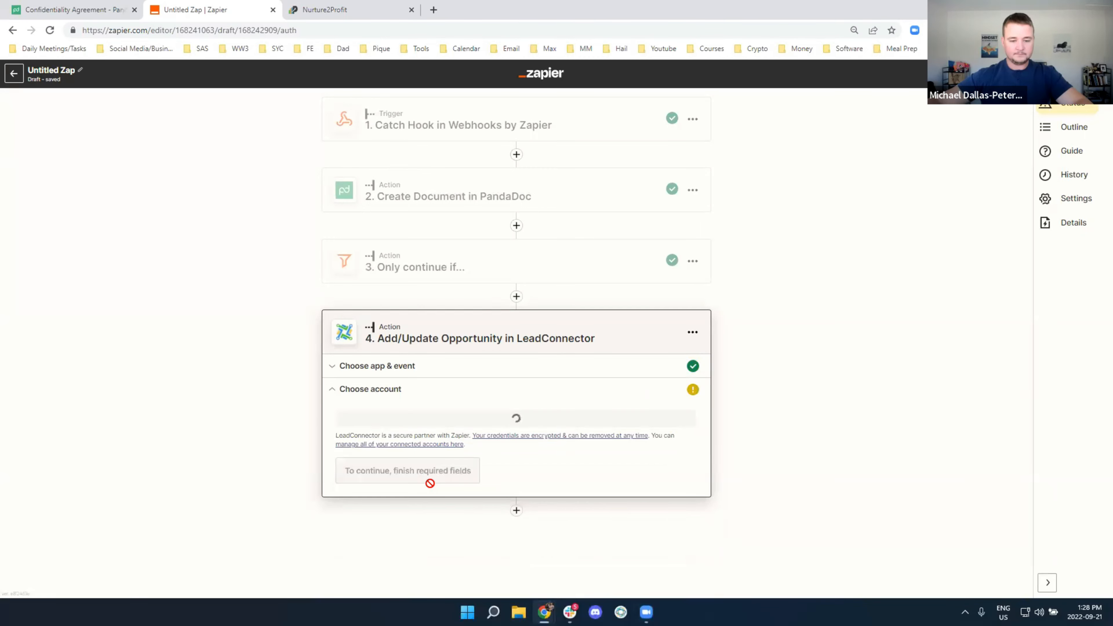
pyautogui.click(406, 431)
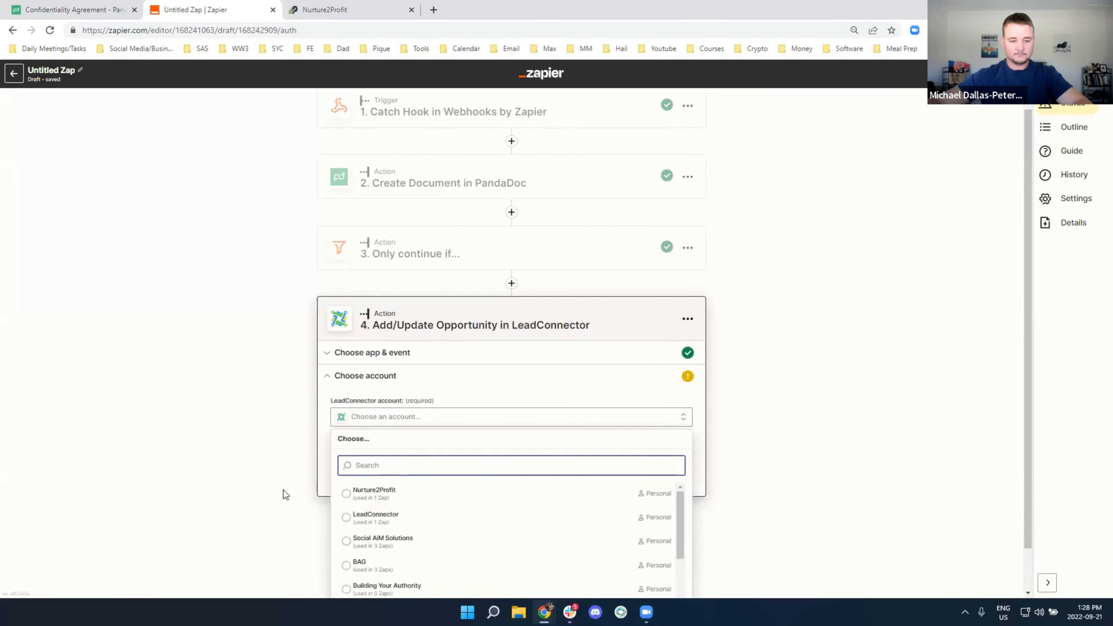
pyautogui.scroll(-2, 447, 466)
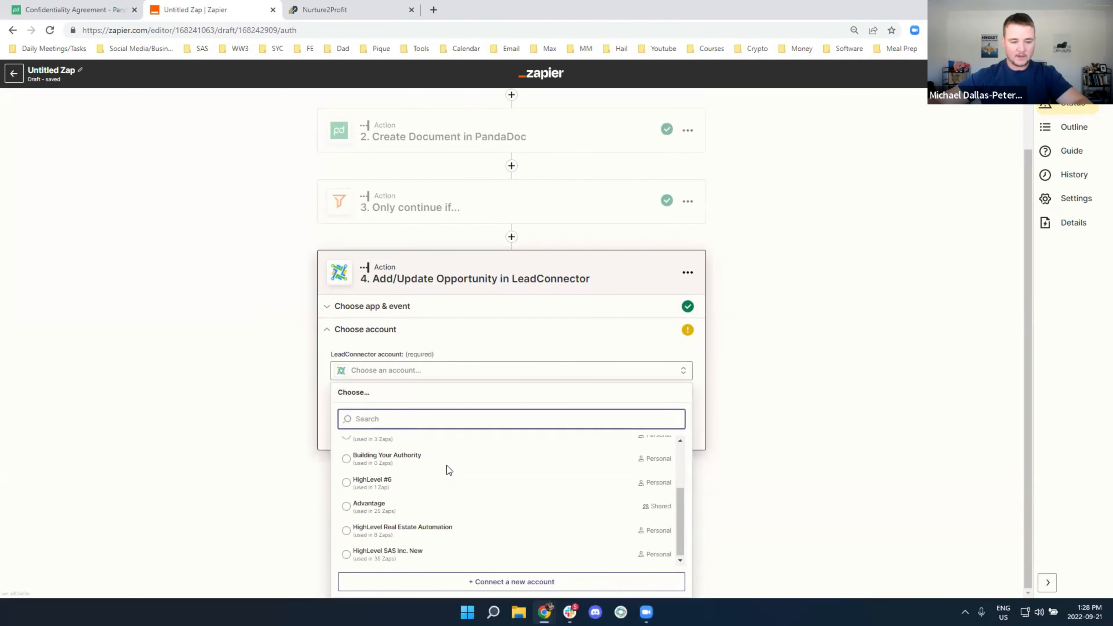
pyautogui.click(311, 543)
# Copy the API key from Nurture2Profit company settings and begin connecting a new LeadConnector account
pyautogui.click(340, 10)
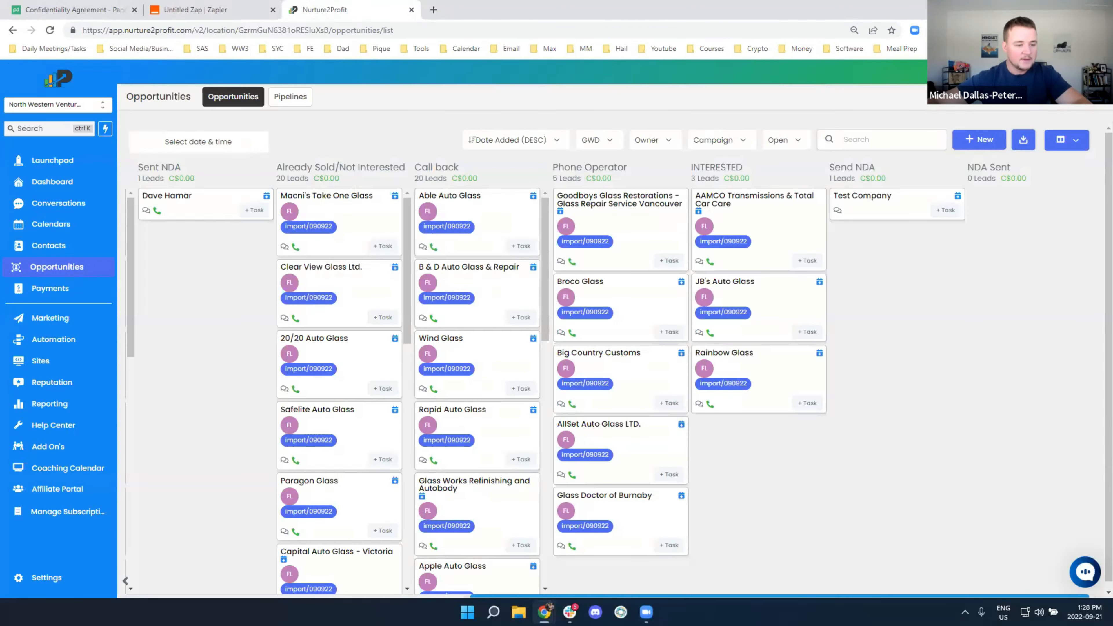
pyautogui.click(47, 579)
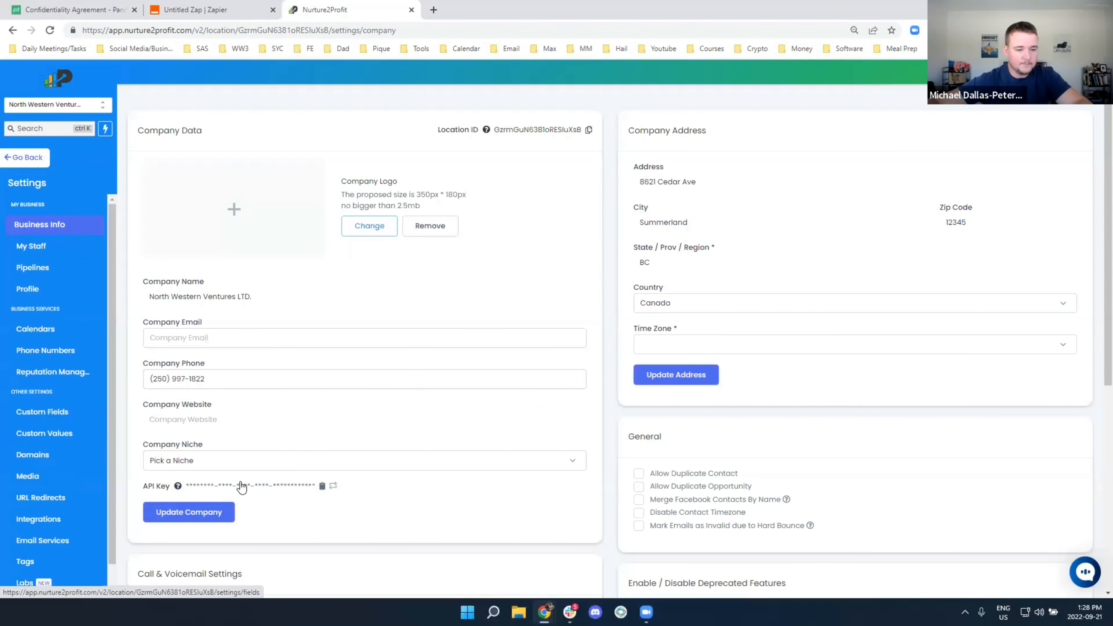
pyautogui.click(322, 486)
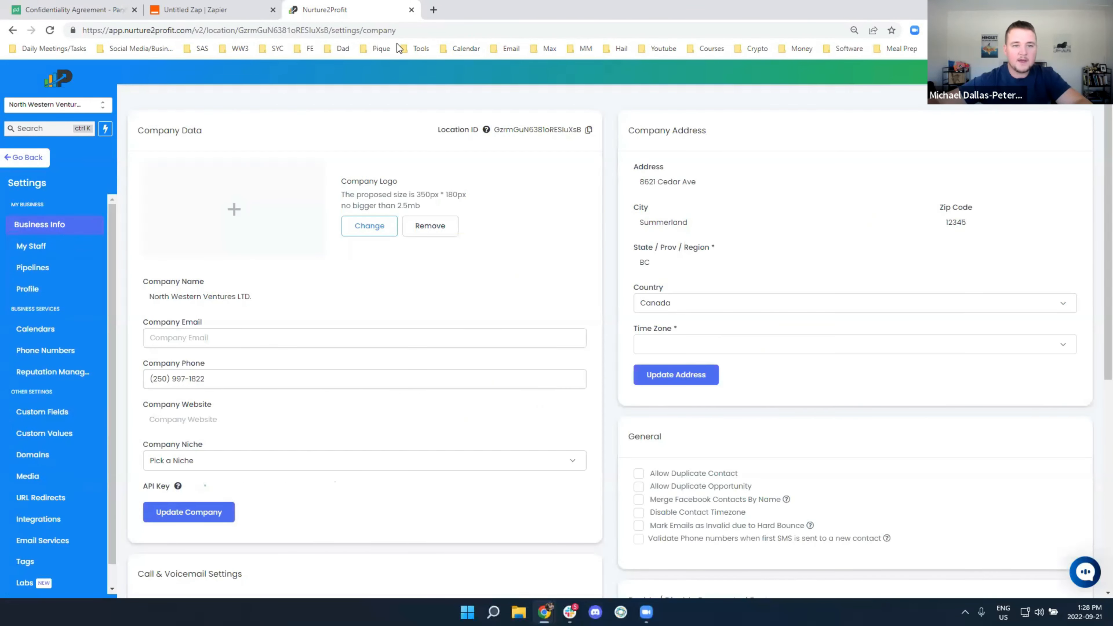
pyautogui.click(195, 10)
pyautogui.click(479, 429)
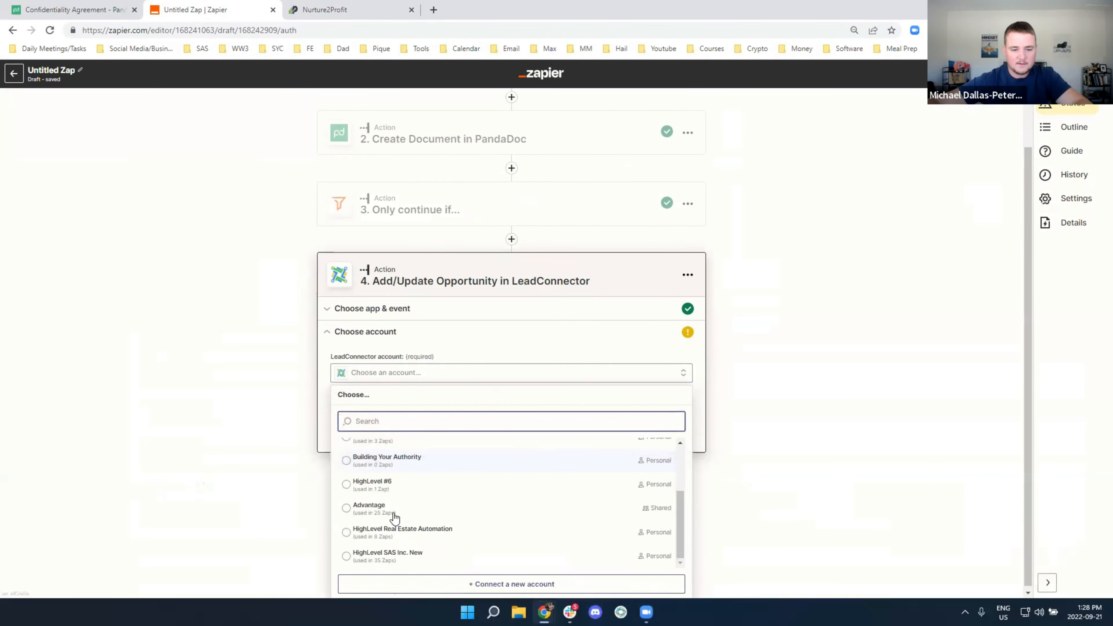
pyautogui.click(486, 583)
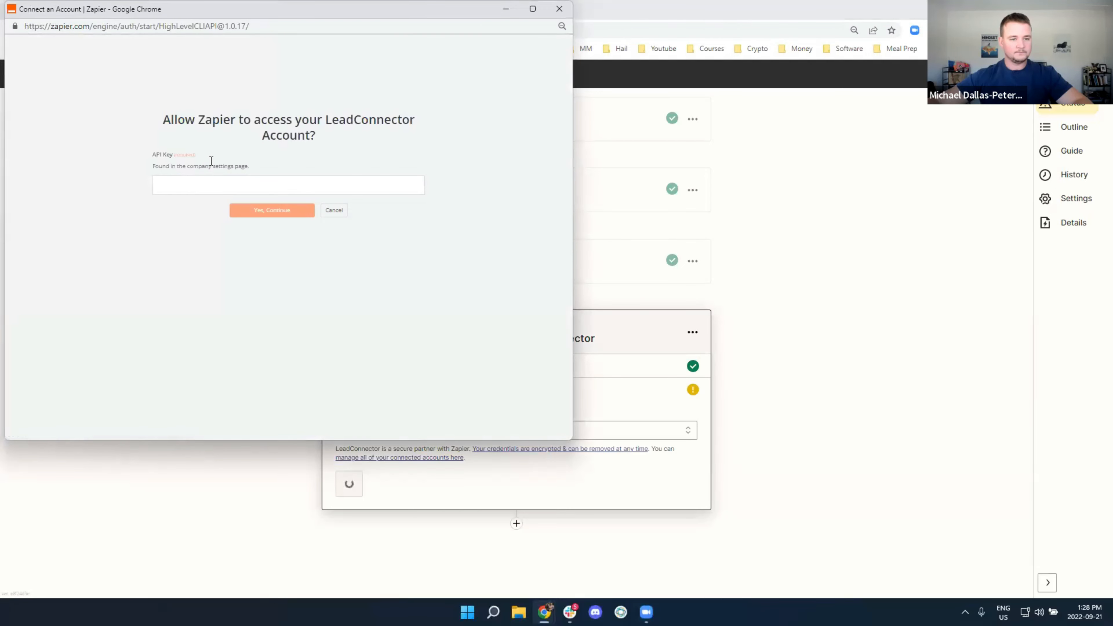
# Paste the copied API key to connect LeadConnector, then dismiss the failed connection window
pyautogui.click(206, 182)
pyautogui.hotkey('ctrl', 'v')
pyautogui.click(253, 209)
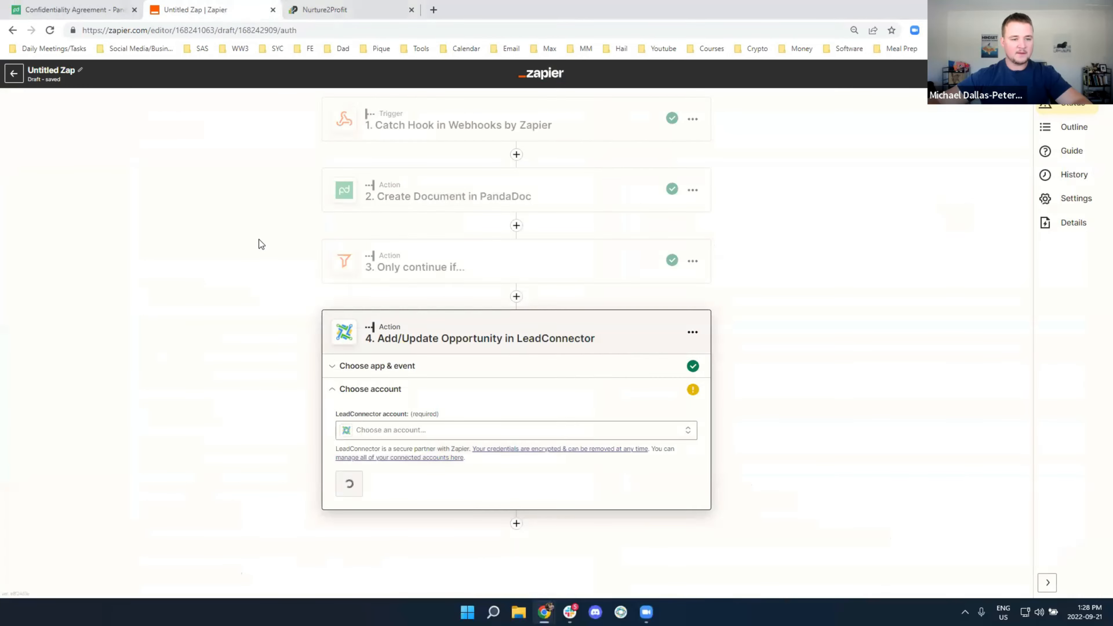
pyautogui.click(391, 432)
pyautogui.hotkey('alt', 'Tab')
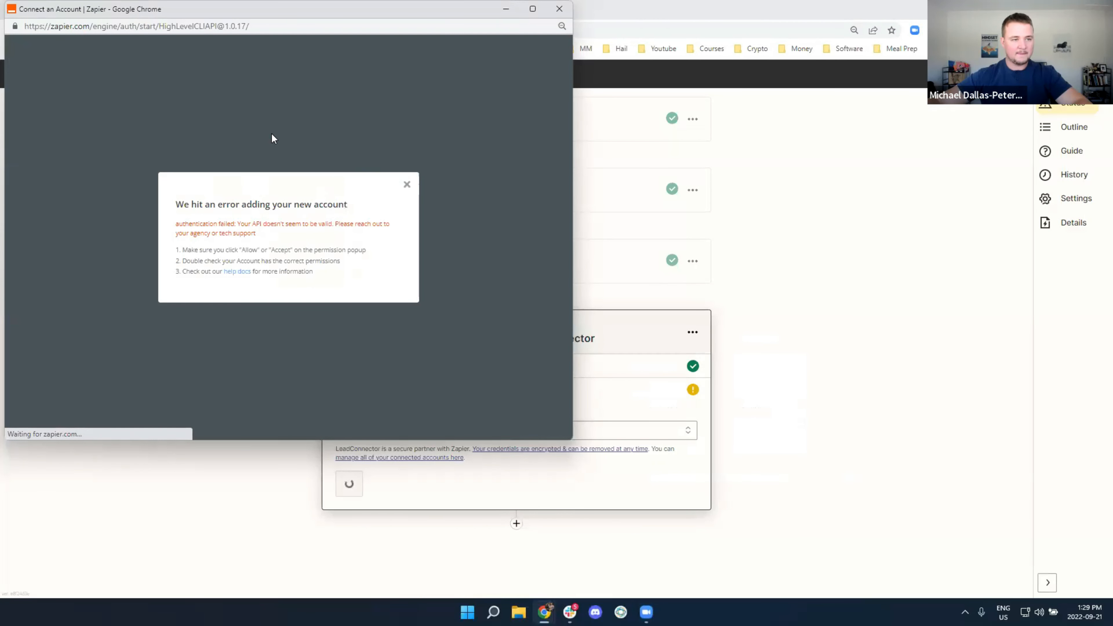
pyautogui.click(559, 8)
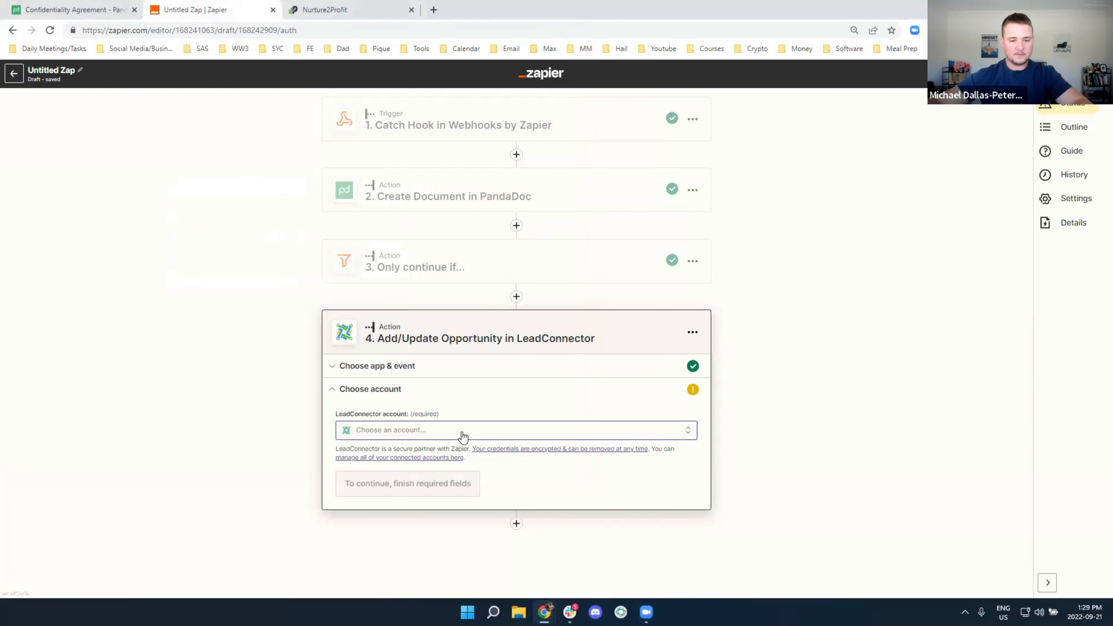
# Retry connecting a new LeadConnector account, clear the invalid key, and return to Nurture2Profit
pyautogui.click(462, 431)
pyautogui.click(390, 583)
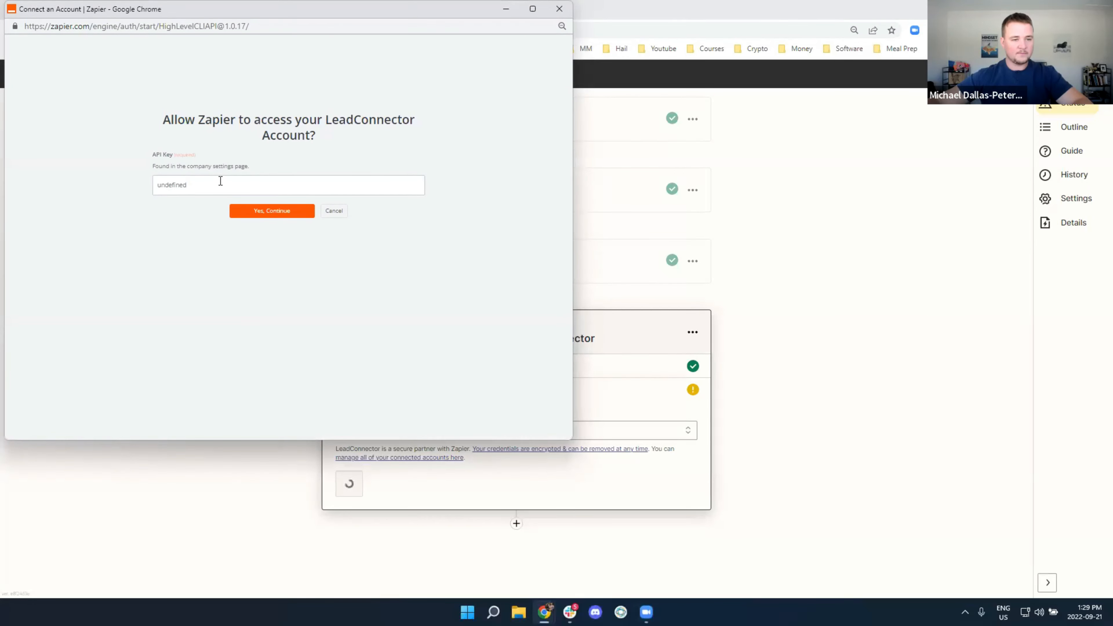
pyautogui.click(221, 181)
pyautogui.press('Return')
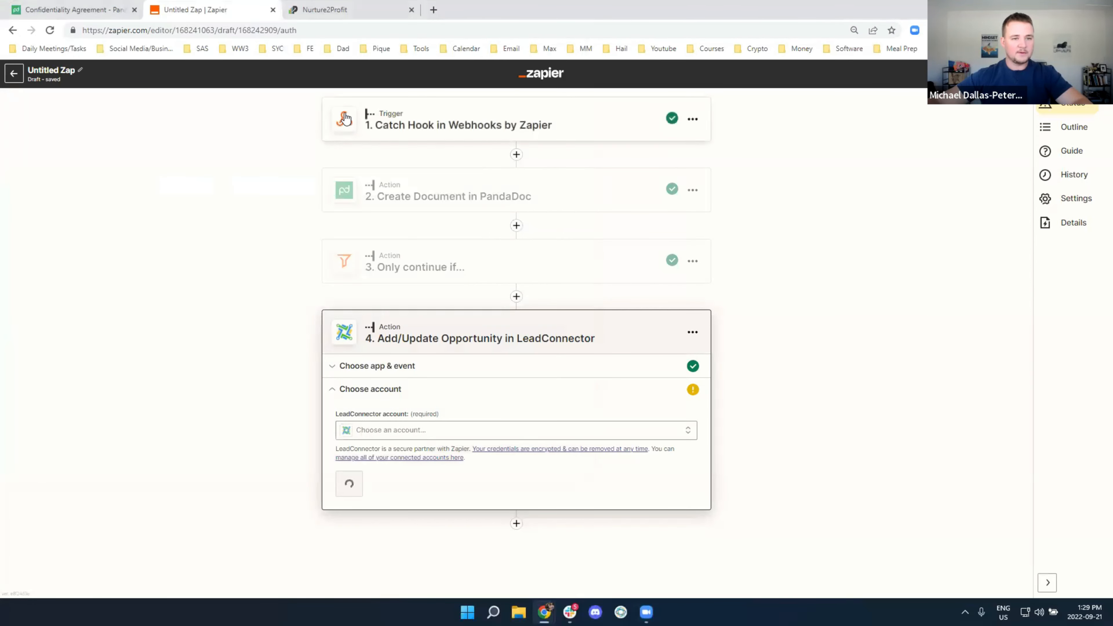
pyautogui.click(333, 10)
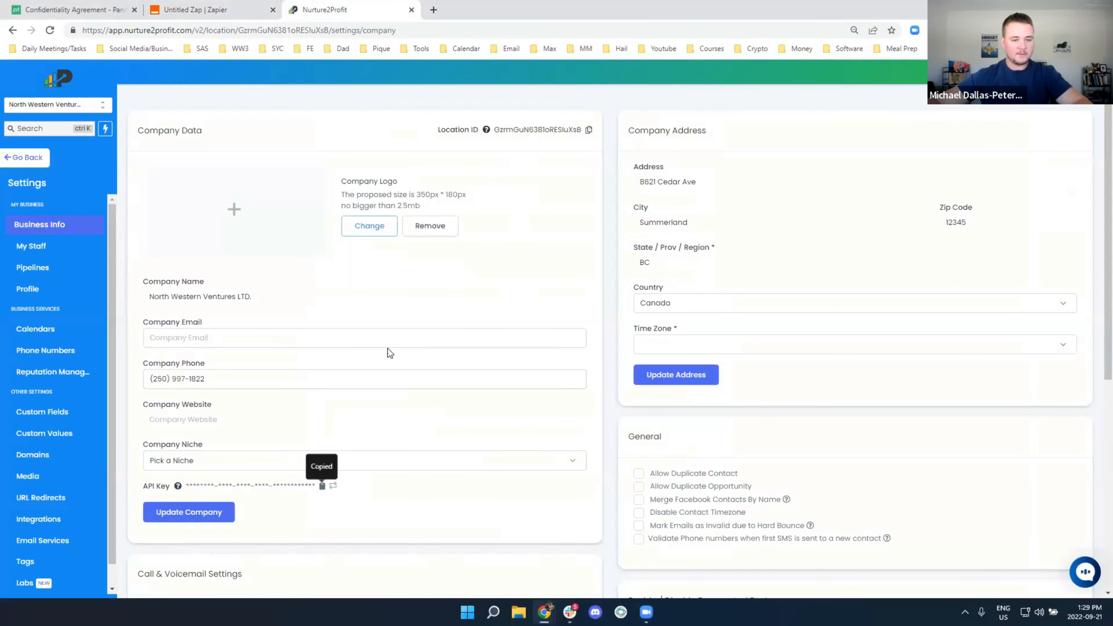
# Reset the location API key by confirming with CONFIRM, then copy the new key
pyautogui.click(331, 488)
pyautogui.click(533, 207)
pyautogui.write('CONFIRM')
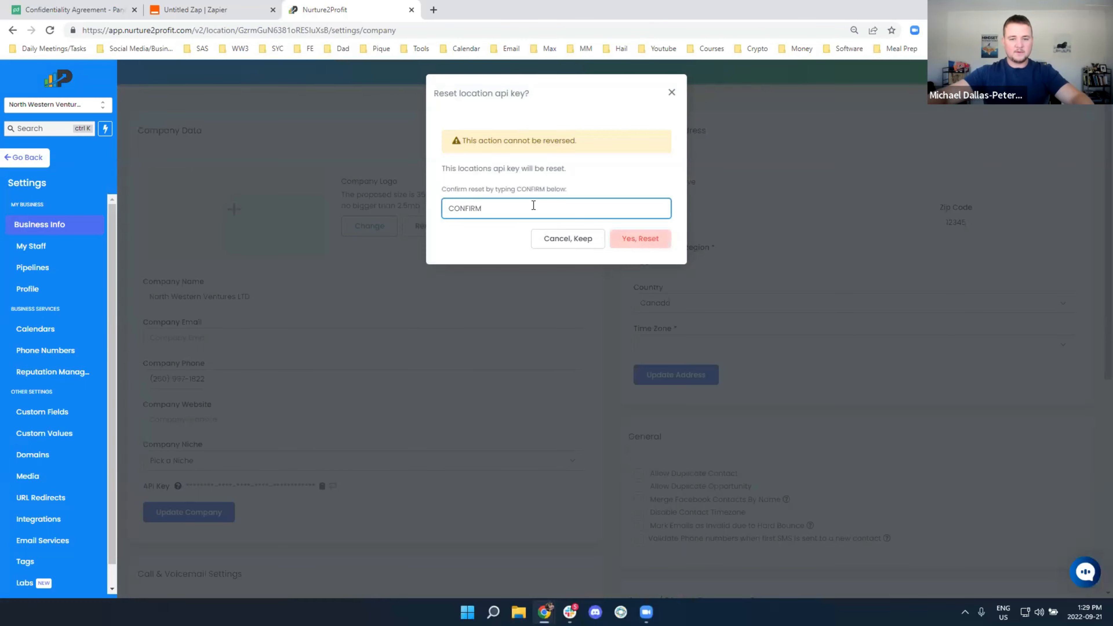
pyautogui.click(618, 238)
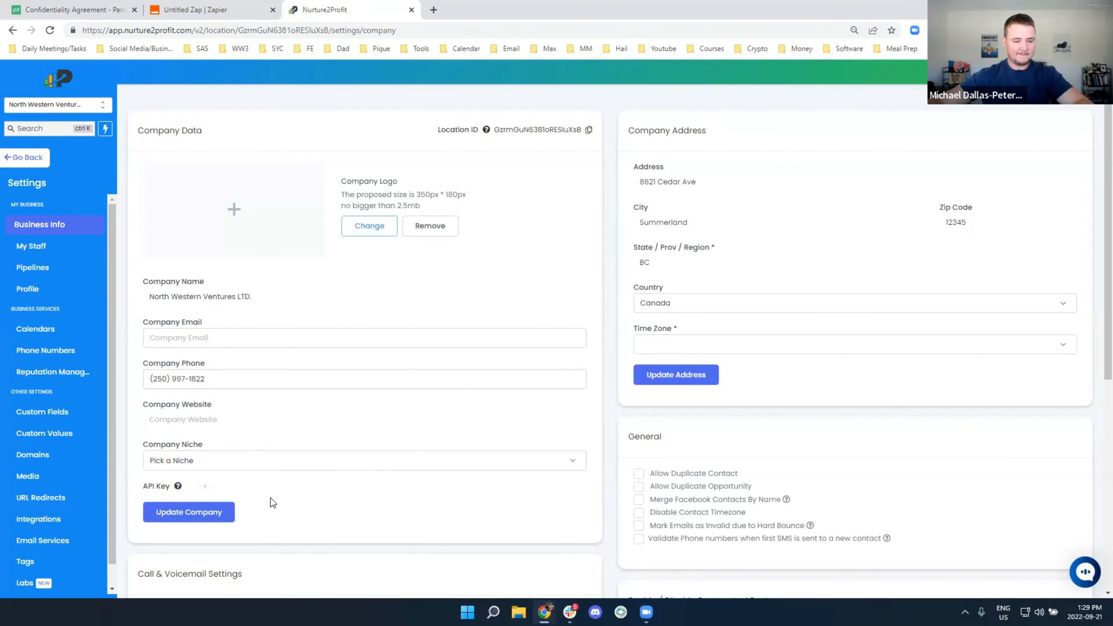
pyautogui.click(323, 485)
# Connect the LeadConnector account using the newly copied API key and continue
pyautogui.click(225, 8)
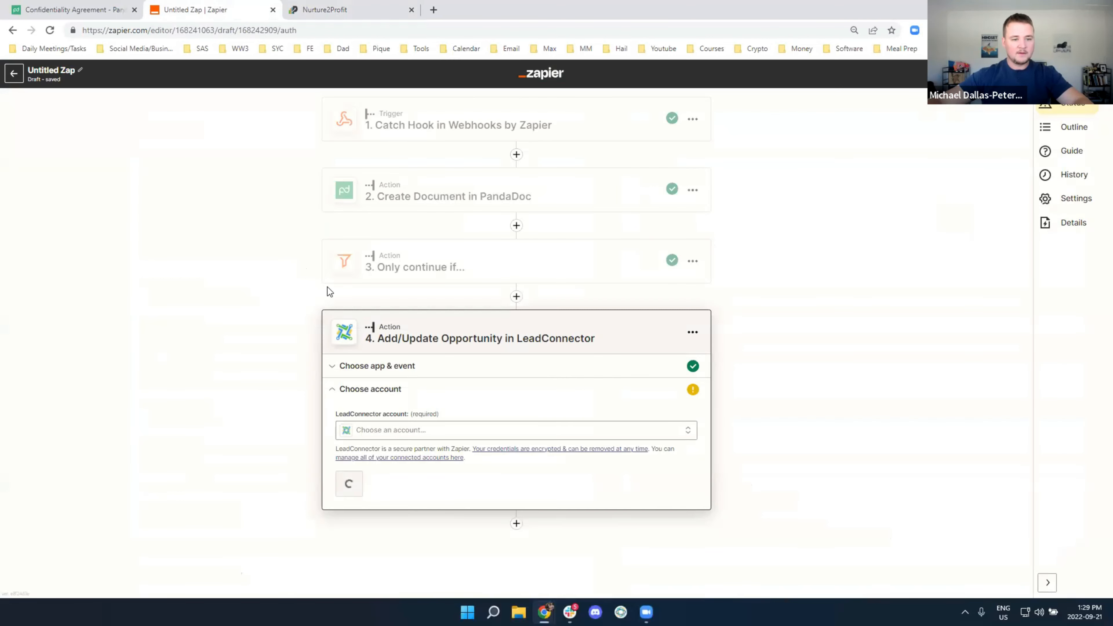
pyautogui.hotkey('alt', 'Tab')
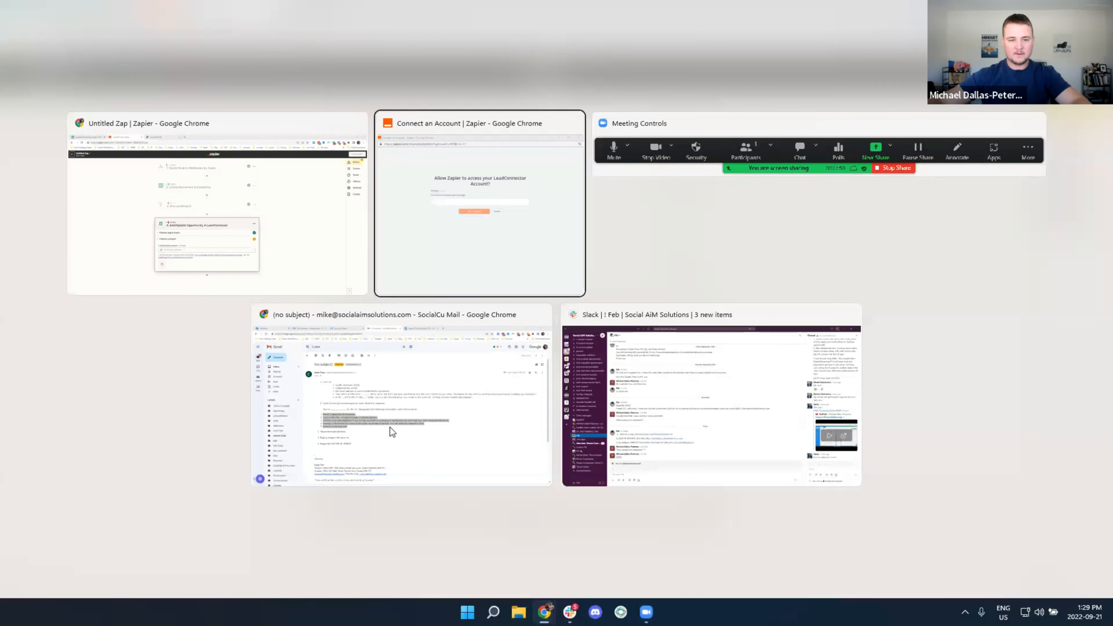
pyautogui.hotkey('ctrl', 'v')
pyautogui.click(287, 240)
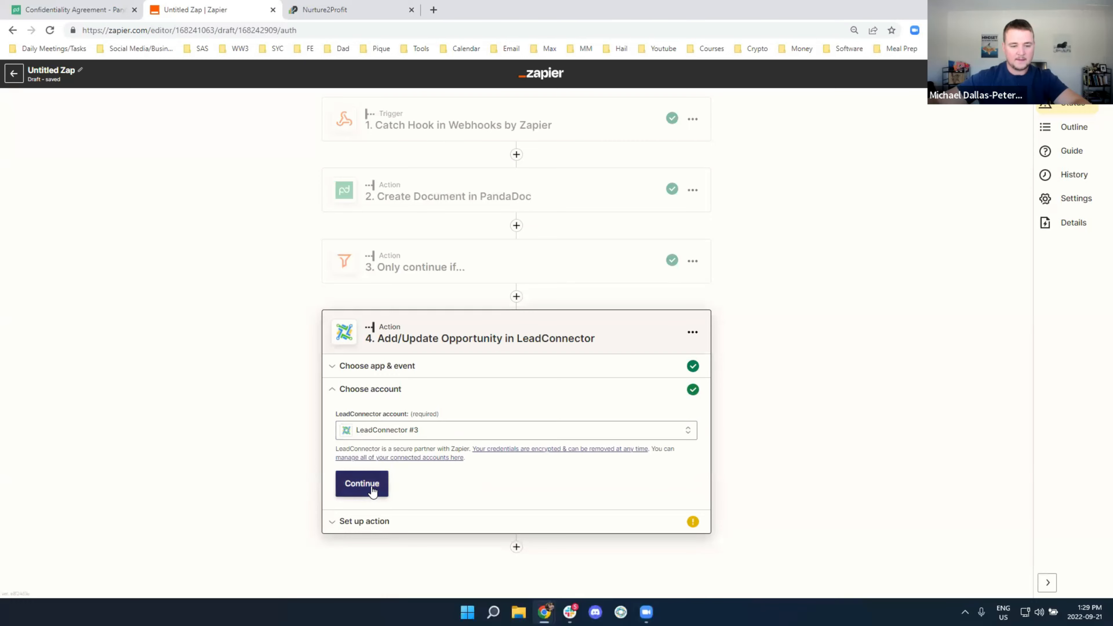
pyautogui.click(362, 484)
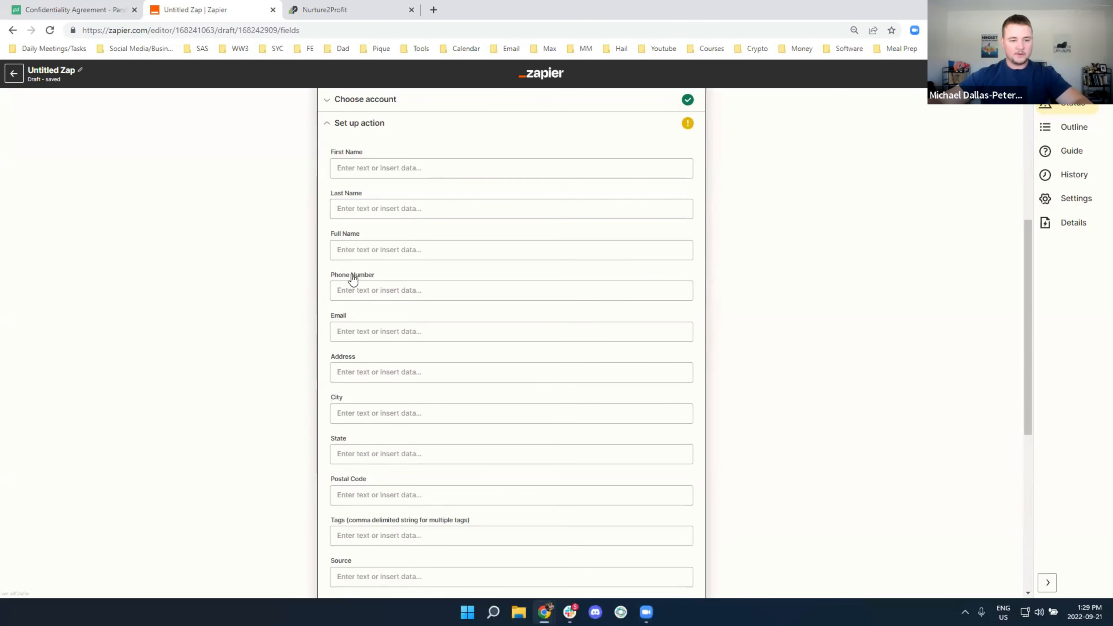
# Map the webhook's Email into the Email field and set Mark as Lead to True
pyautogui.click(363, 328)
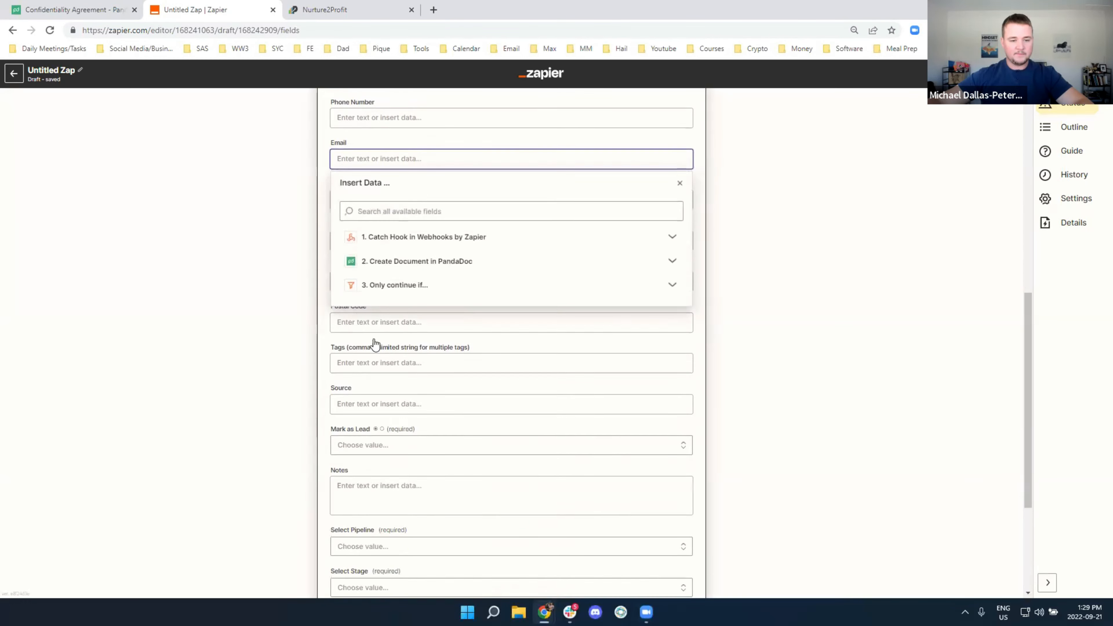
pyautogui.click(398, 255)
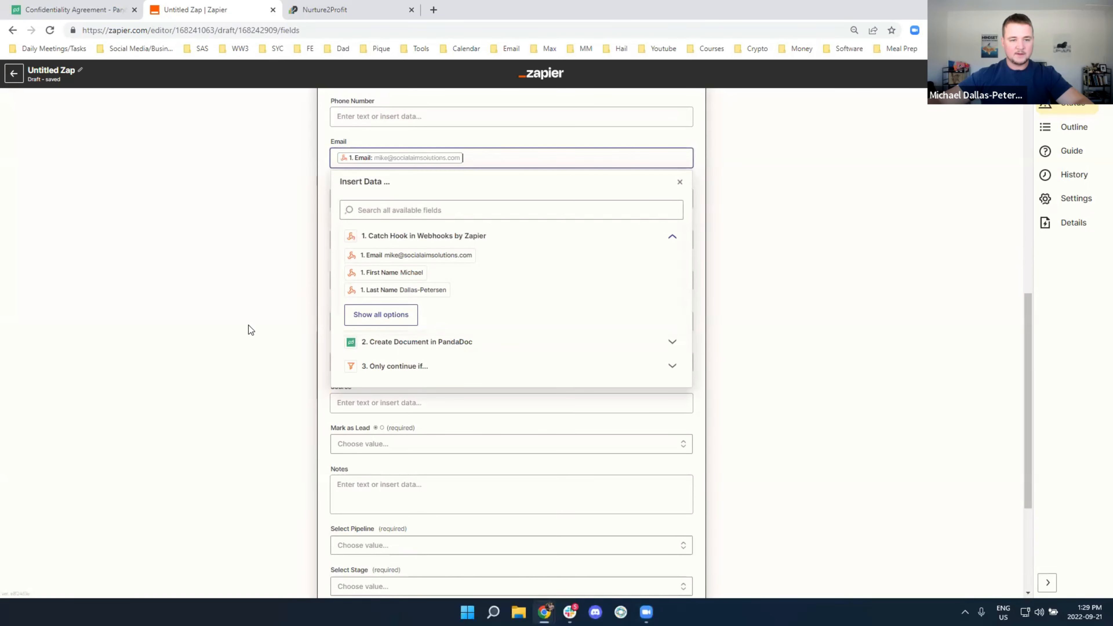
pyautogui.click(249, 325)
pyautogui.scroll(-1, 423, 350)
pyautogui.scroll(-2, 438, 351)
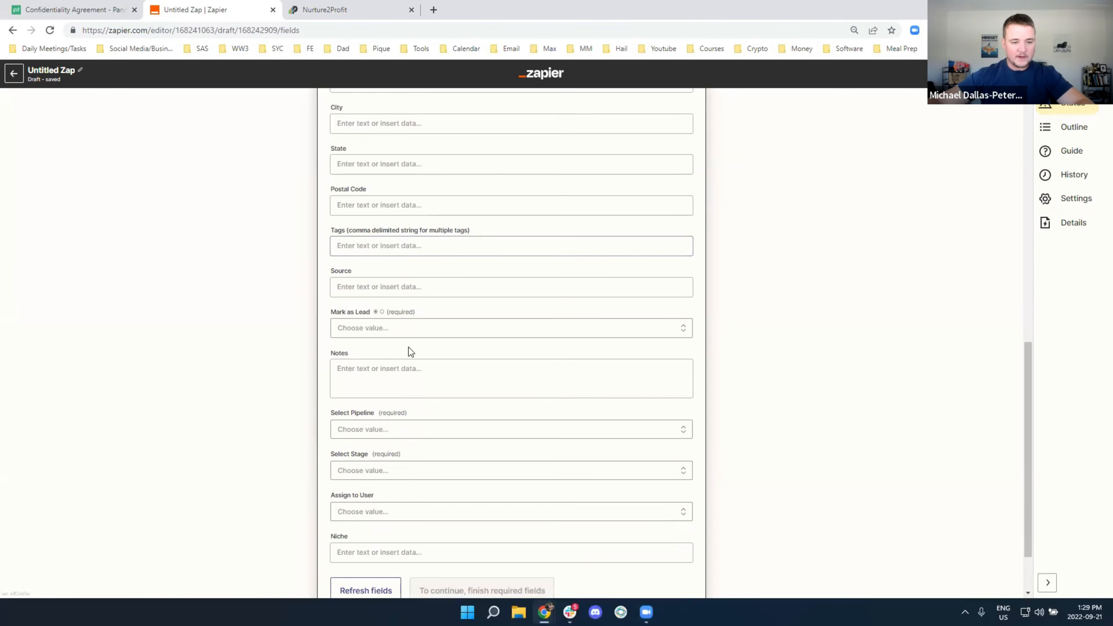
pyautogui.click(389, 327)
pyautogui.click(375, 451)
# Set the opportunity pipeline to GWD and the stage to NDA Sent
pyautogui.scroll(-2, 257, 417)
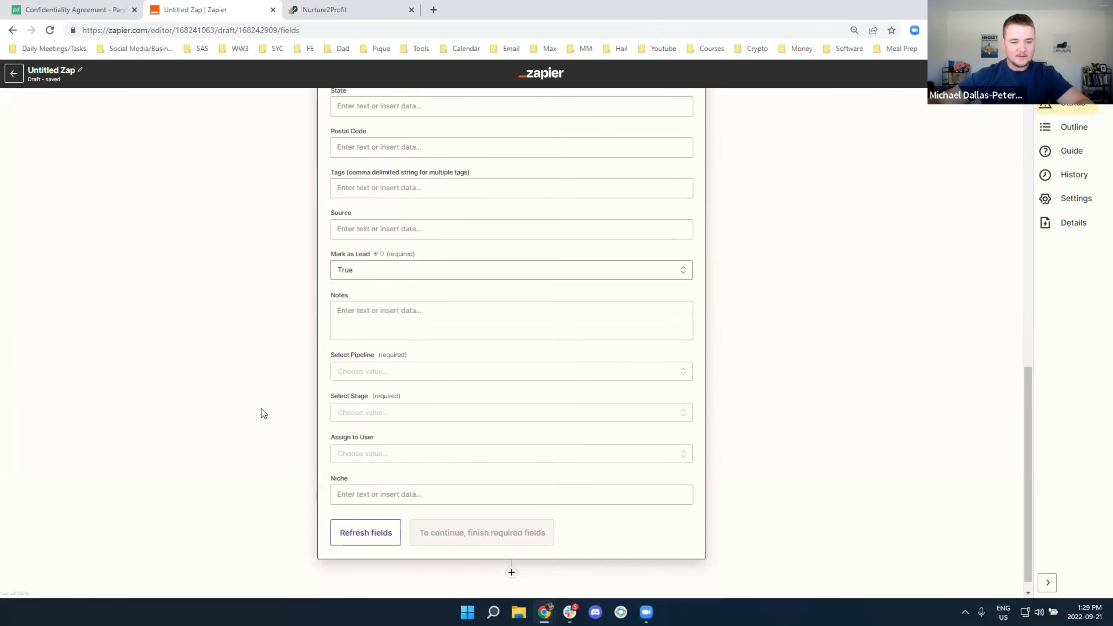
pyautogui.click(368, 357)
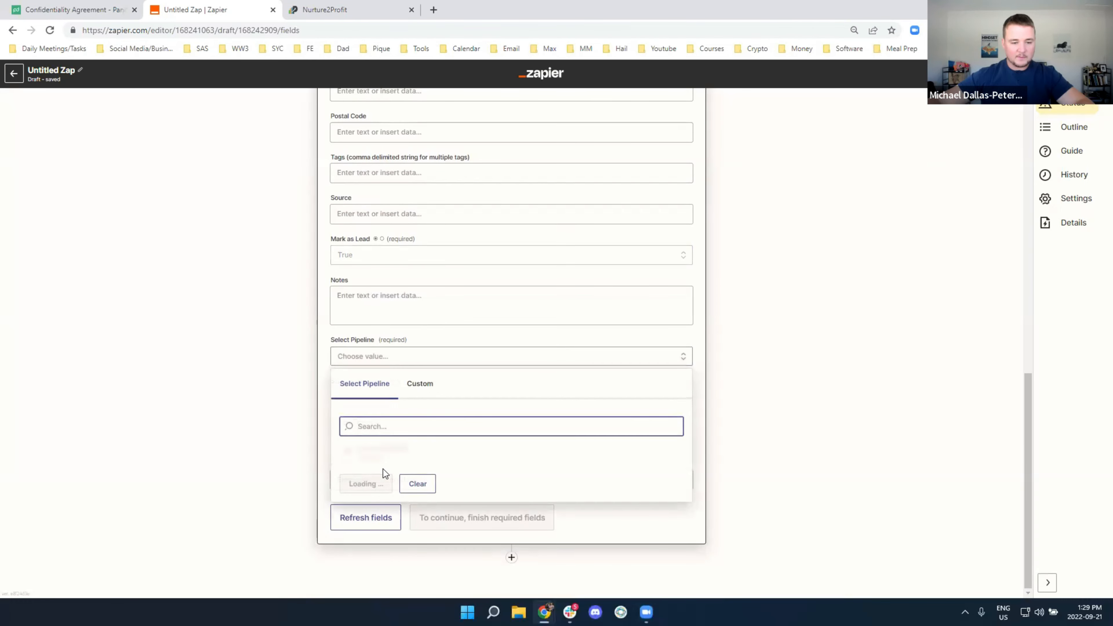
pyautogui.click(378, 455)
pyautogui.click(356, 398)
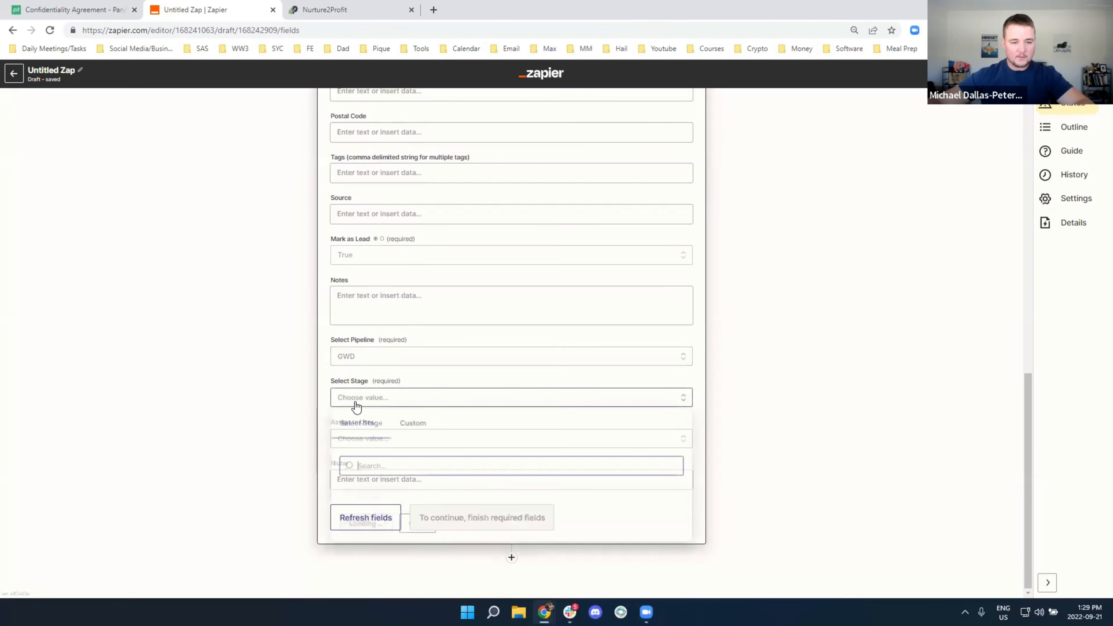
pyautogui.scroll(-5, 377, 504)
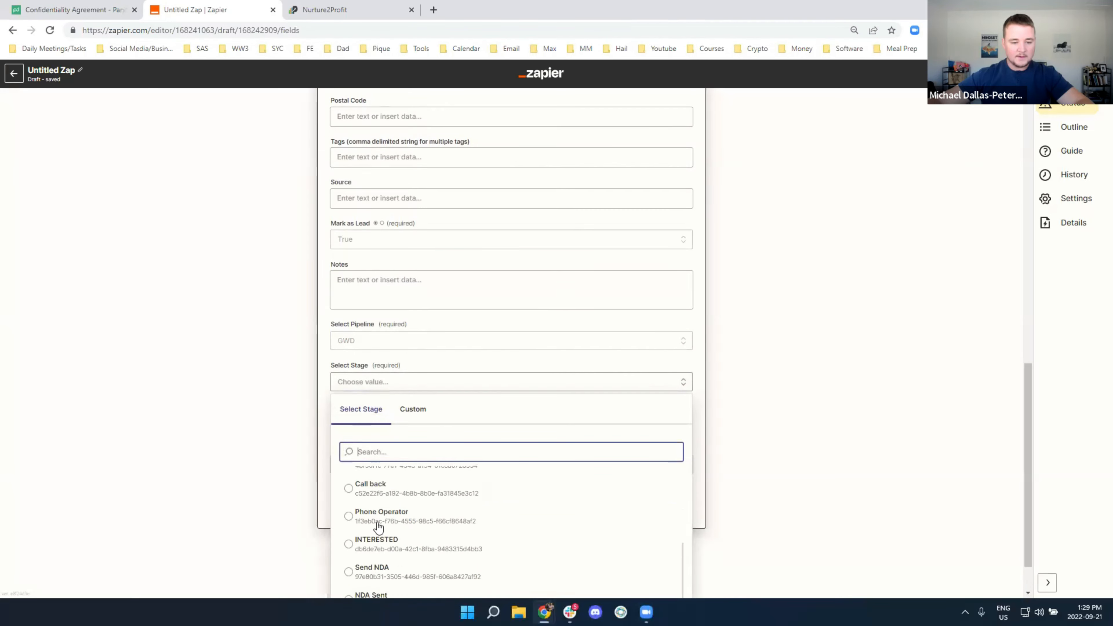
pyautogui.click(387, 557)
pyautogui.click(226, 424)
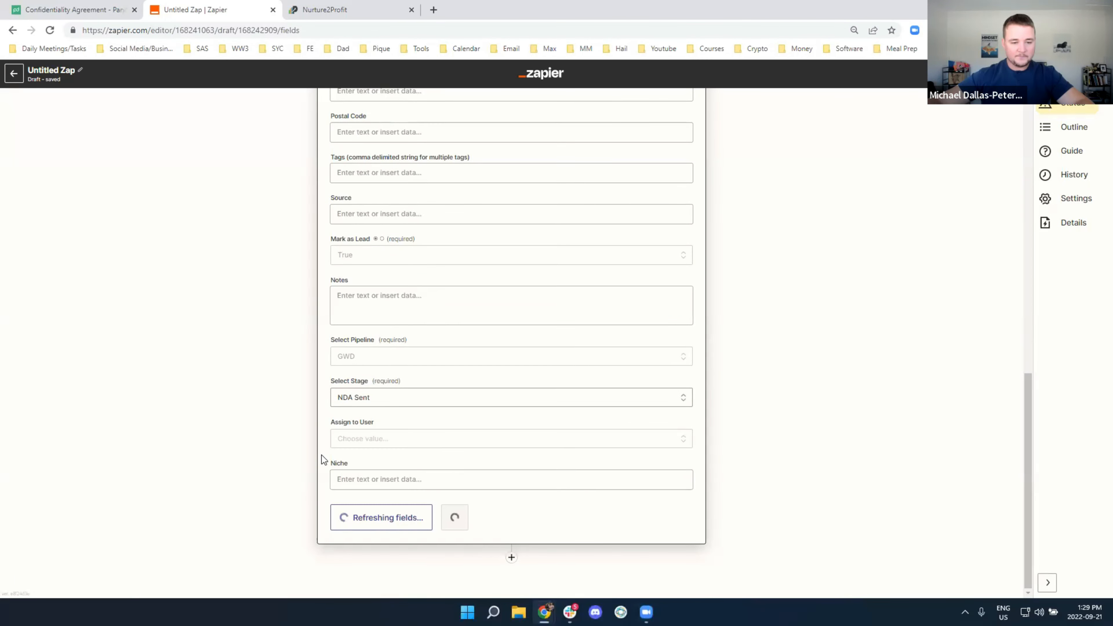
# Test the LeadConnector step and verify Test Company appears in Nurture2Profit's NDA Sent column
pyautogui.click(435, 501)
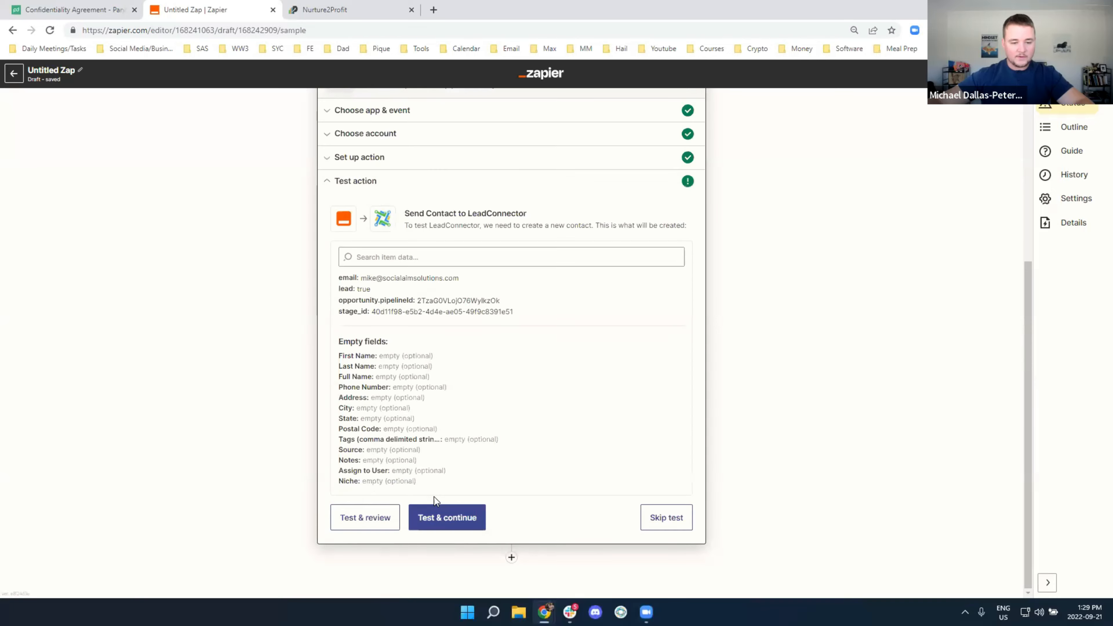
pyautogui.click(371, 515)
pyautogui.click(318, 12)
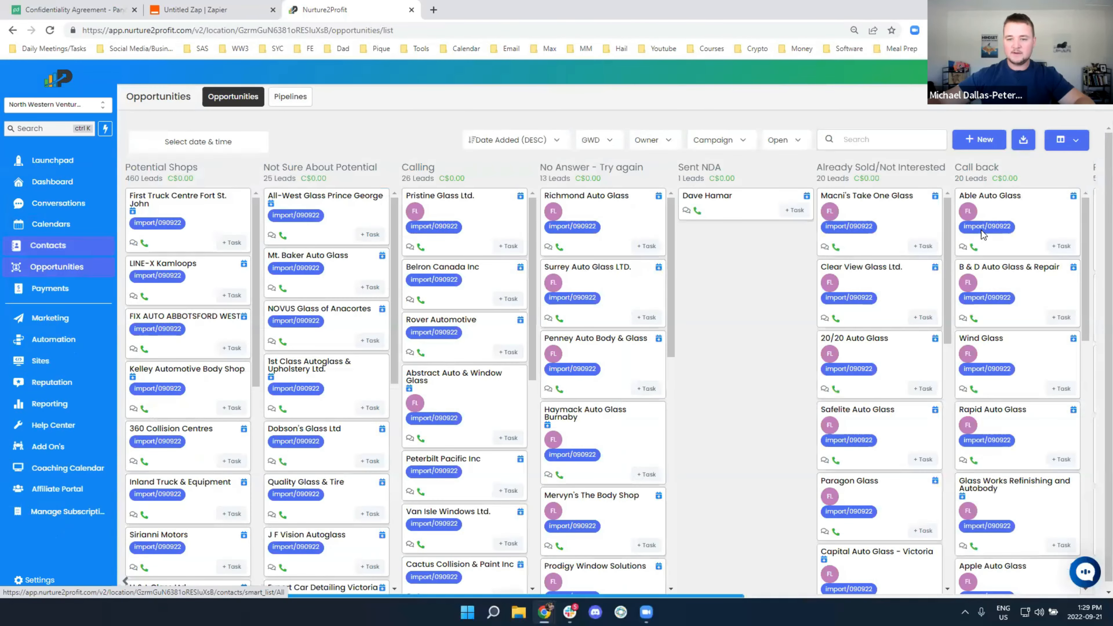
pyautogui.hscroll(10, 982, 235)
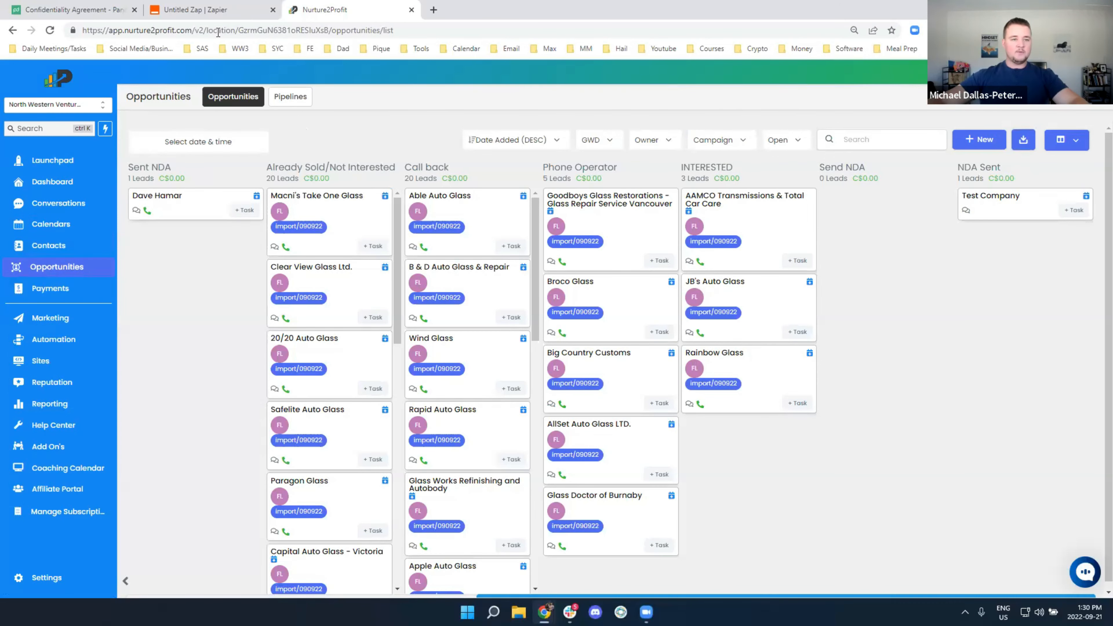
pyautogui.click(195, 10)
pyautogui.scroll(2, 427, 255)
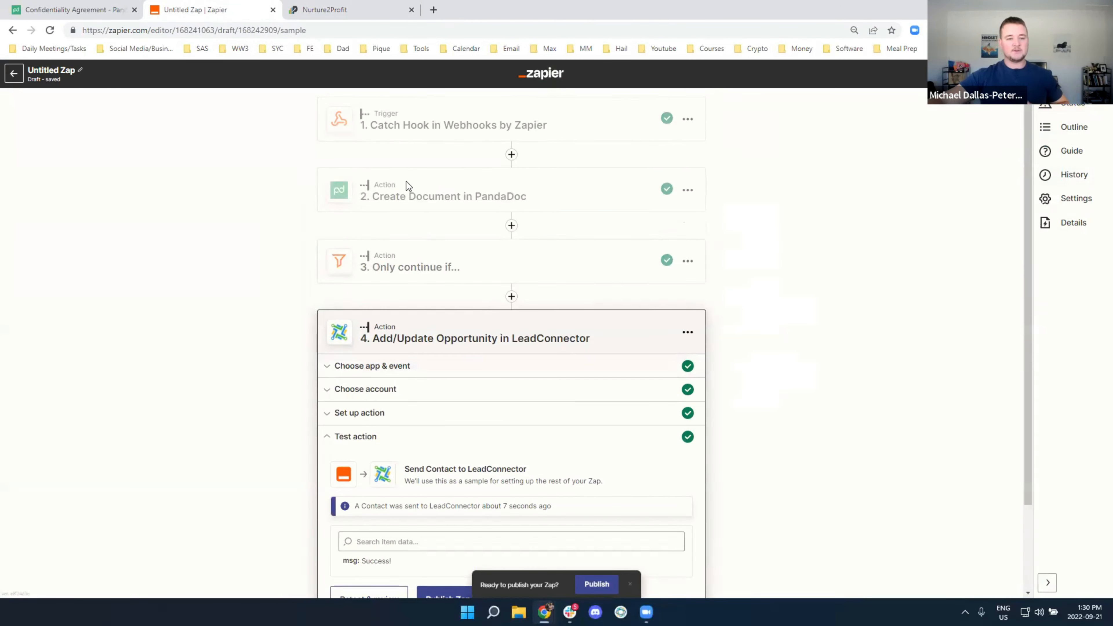
pyautogui.click(333, 10)
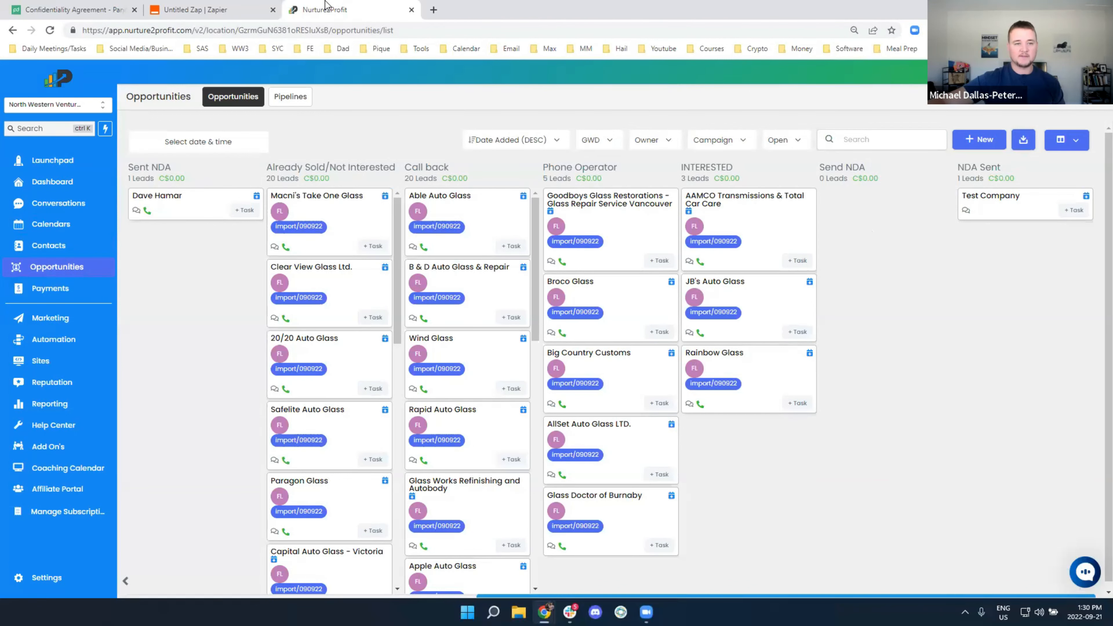
pyautogui.click(211, 10)
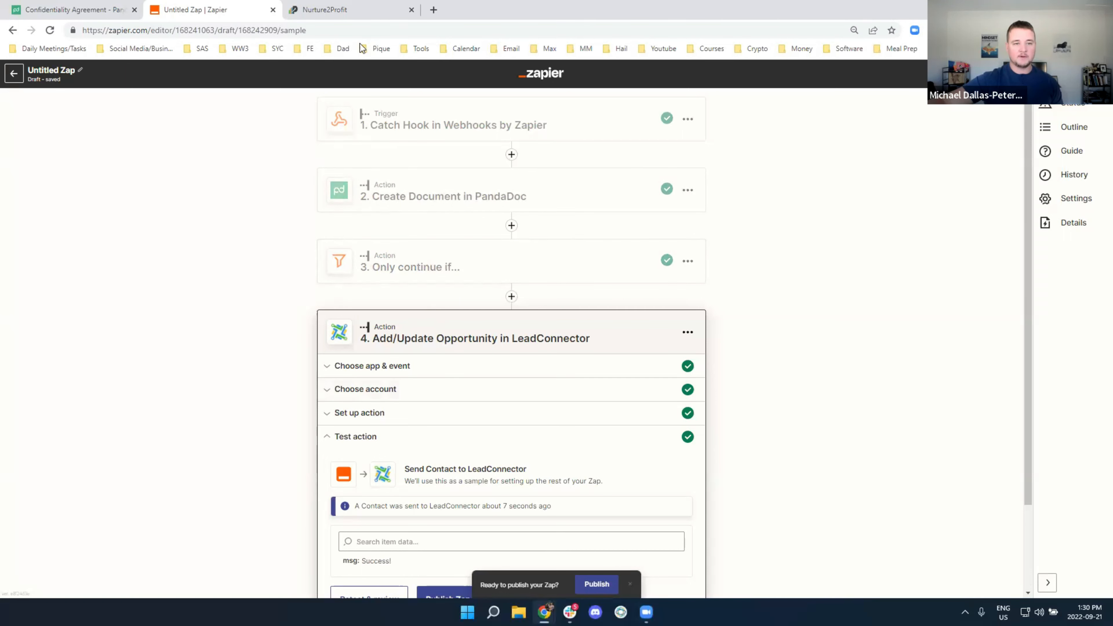
pyautogui.click(341, 9)
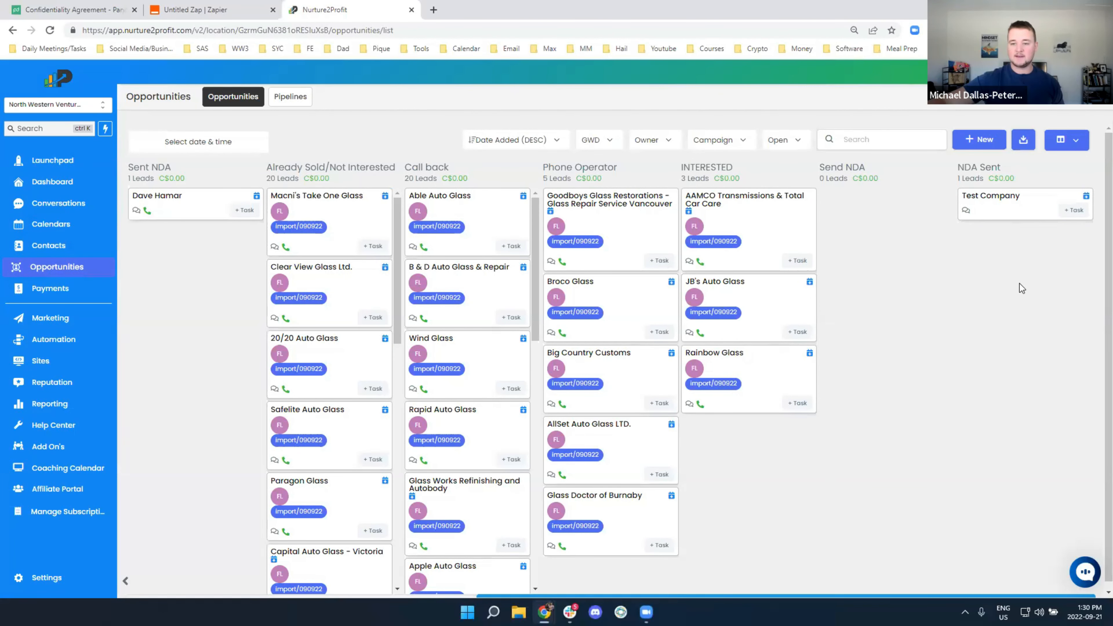
pyautogui.click(74, 9)
pyautogui.scroll(15, 669, 291)
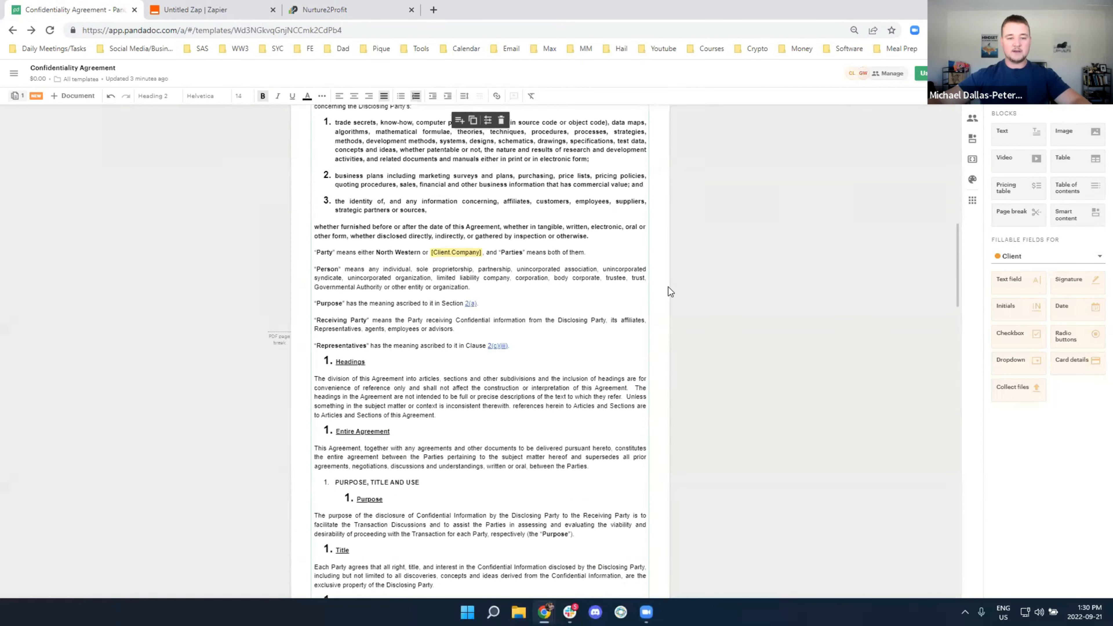
pyautogui.click(325, 10)
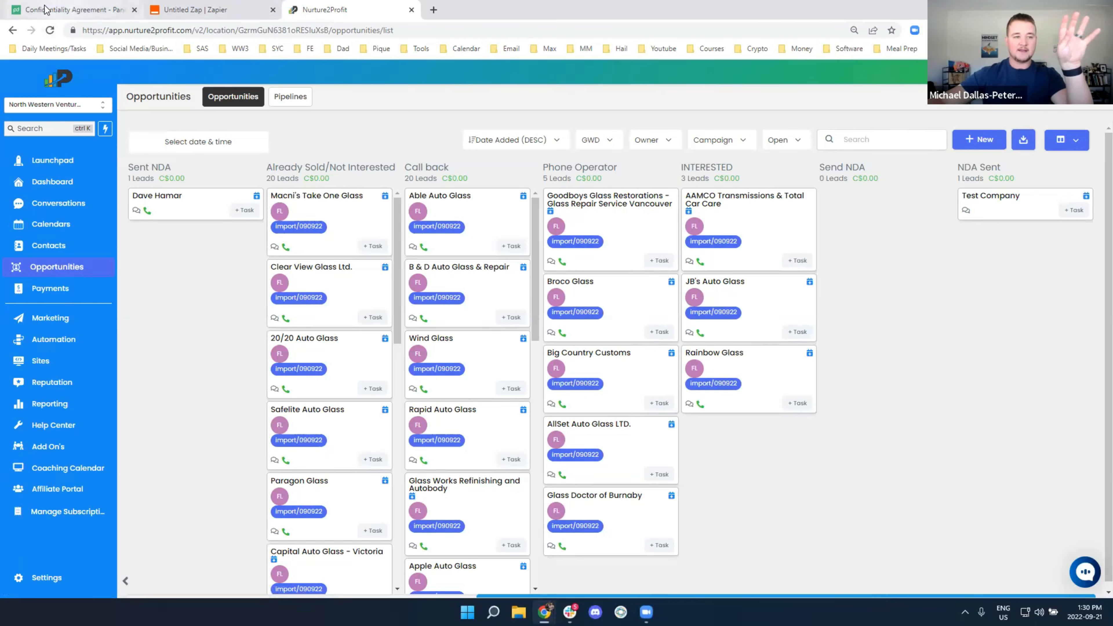
pyautogui.moveTo(50, 15)
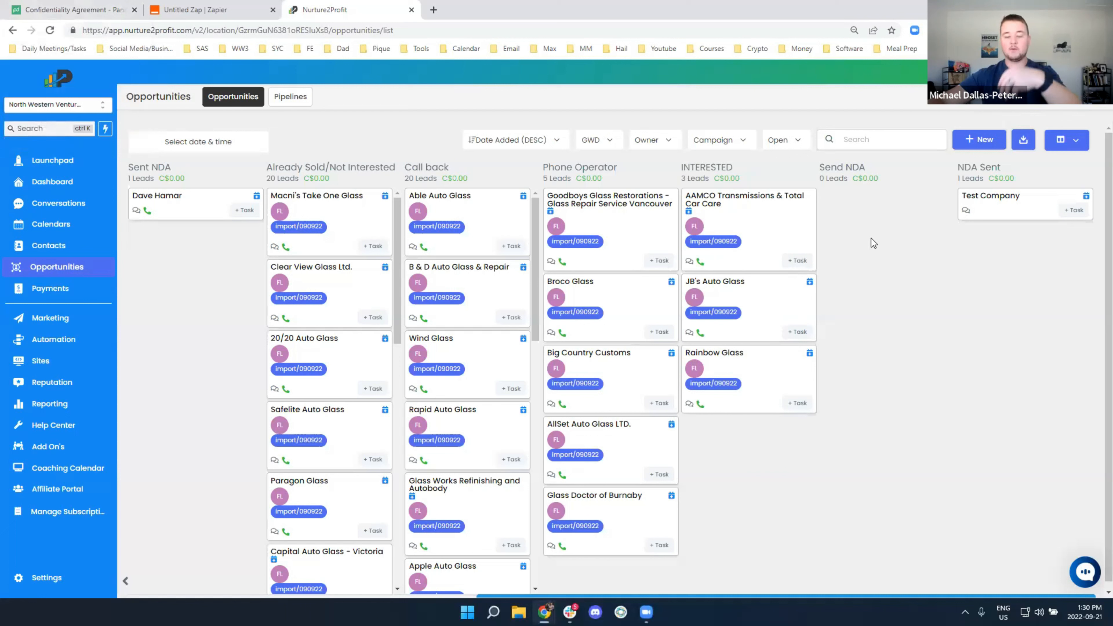
pyautogui.moveTo(819, 167); pyautogui.dragTo(864, 171)
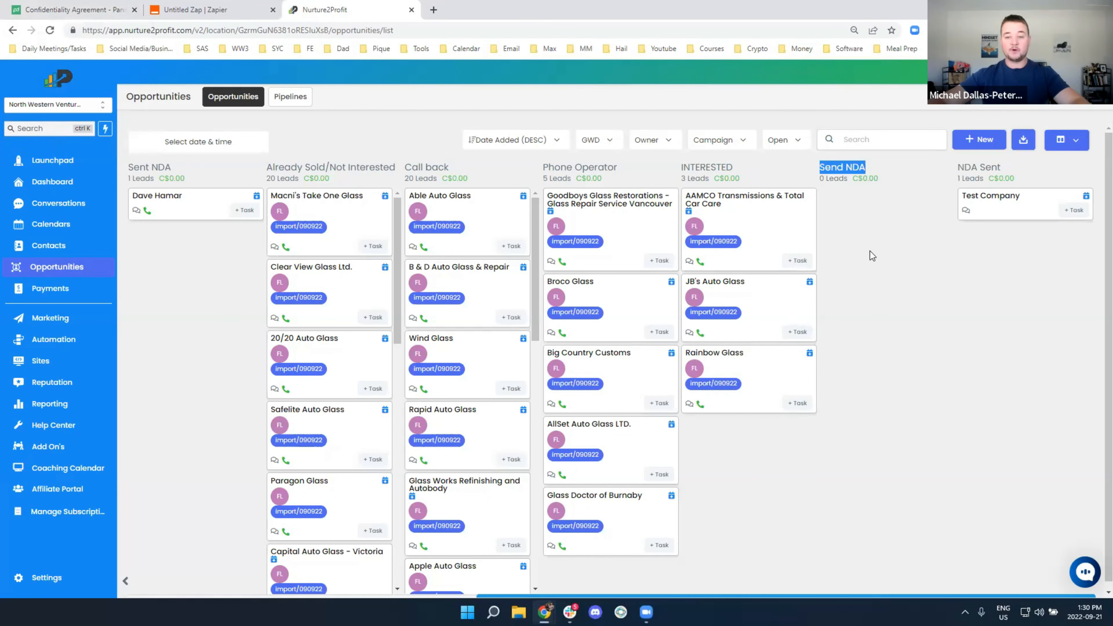